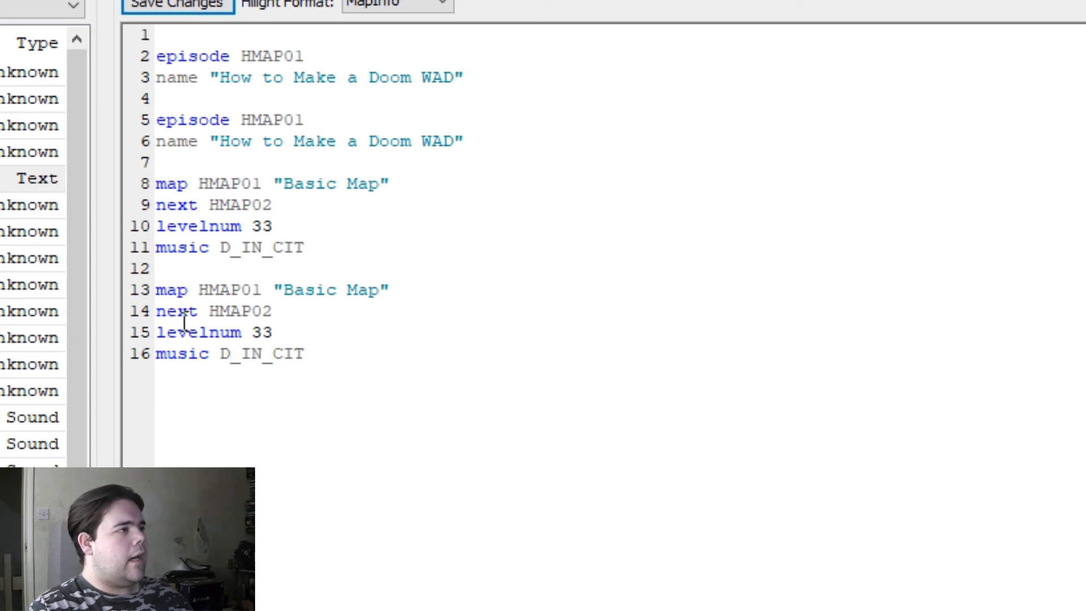
# Step: In the second map block, set the map to DHMAP01, the title to "Basic Deathmatch Map" and the music to D_DEMON
pyautogui.click(201, 290)
pyautogui.write('D')
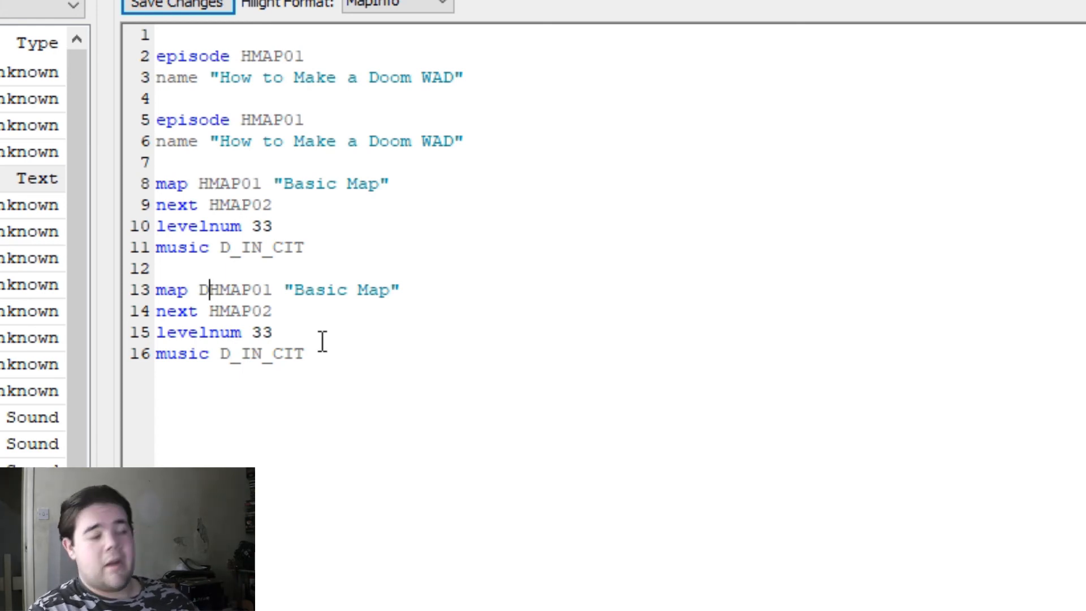
pyautogui.click(360, 291)
pyautogui.write('E')
pyautogui.press('BackSpace')
pyautogui.write('Deathmatr')
pyautogui.press('BackSpace')
pyautogui.write('ch')
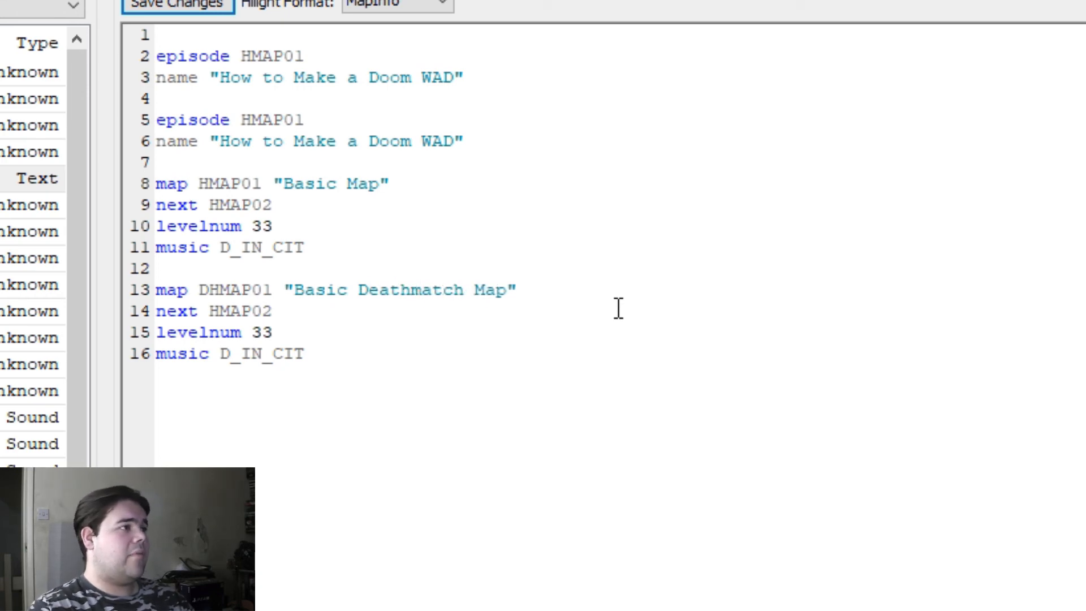
pyautogui.moveTo(323, 368); pyautogui.dragTo(251, 370)
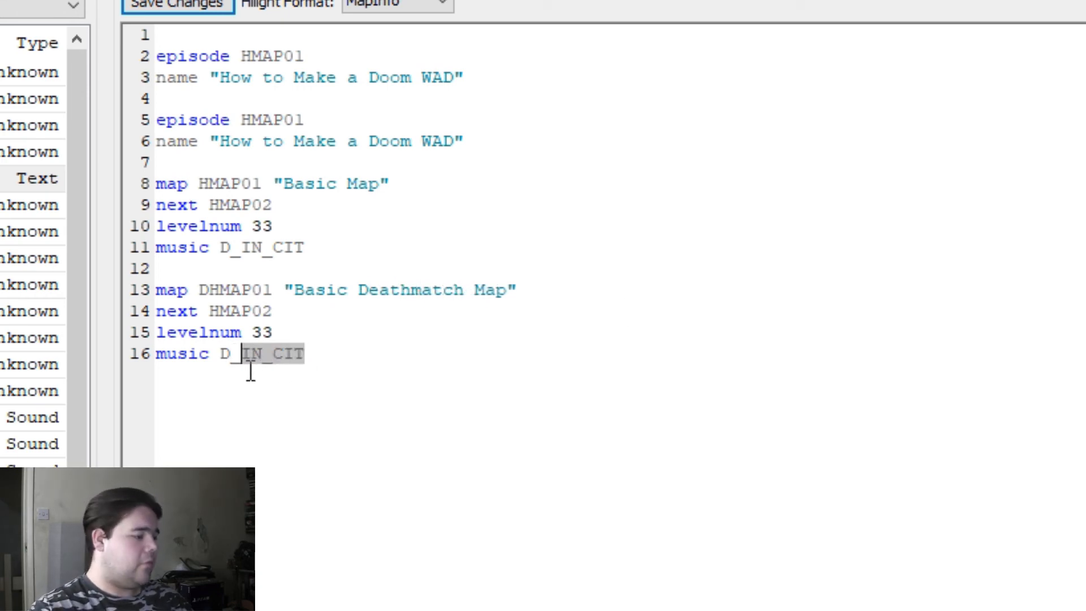
pyautogui.write('DEMON')
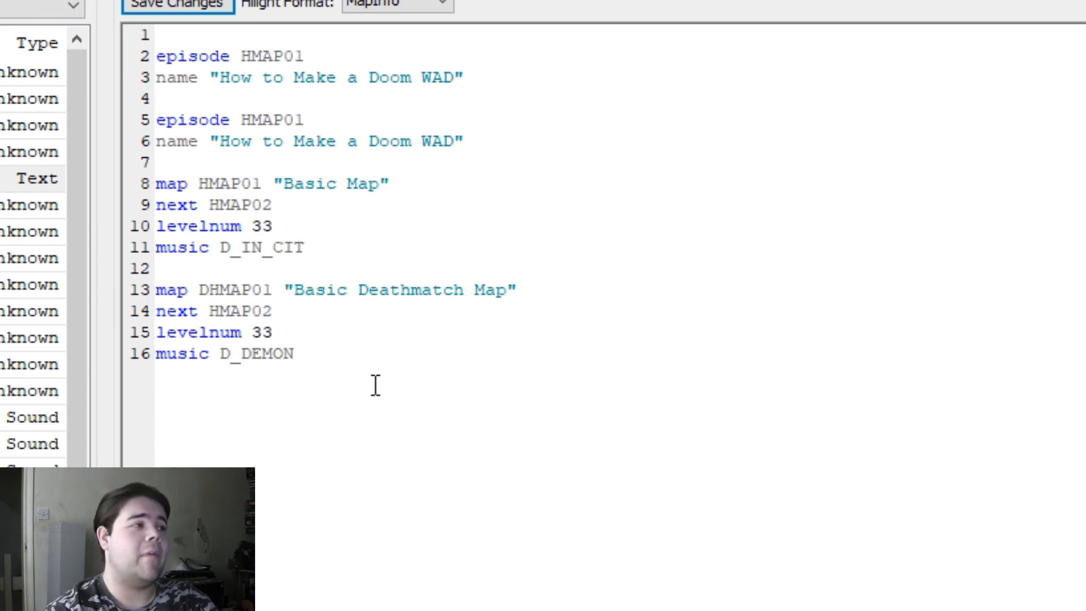
# Step: Point the second episode entry to DHMAP01 and name it "Basic Deathmatch"
pyautogui.click(243, 121)
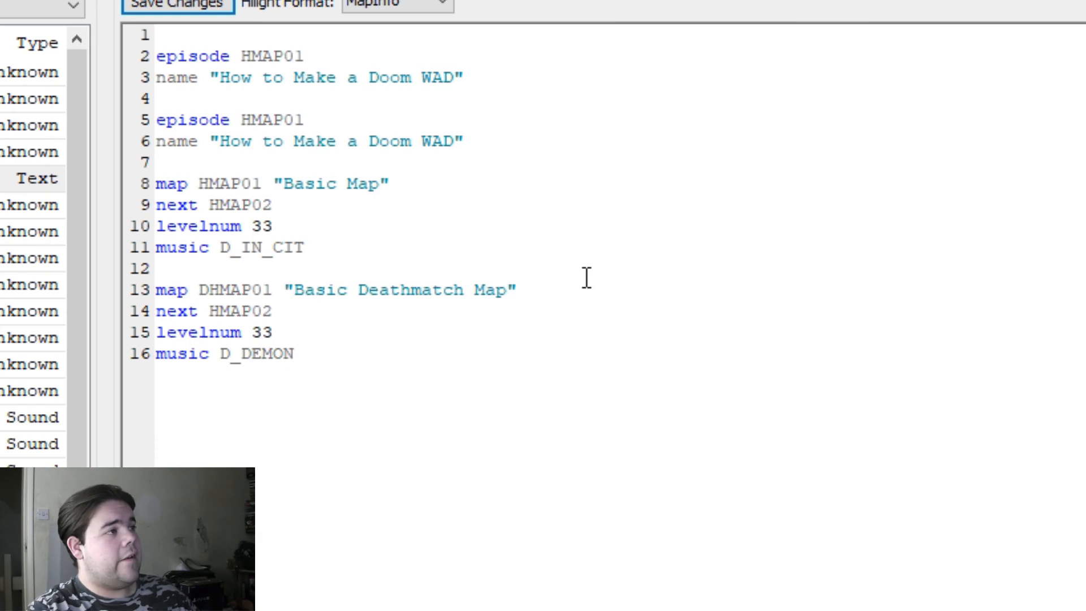
pyautogui.write('D')
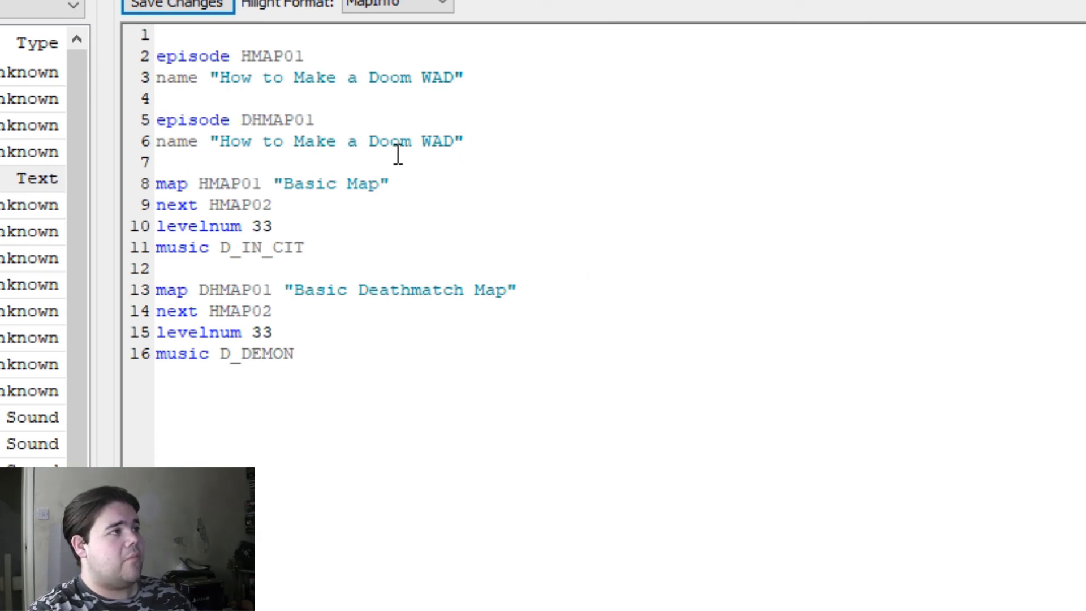
pyautogui.moveTo(455, 142); pyautogui.dragTo(220, 141)
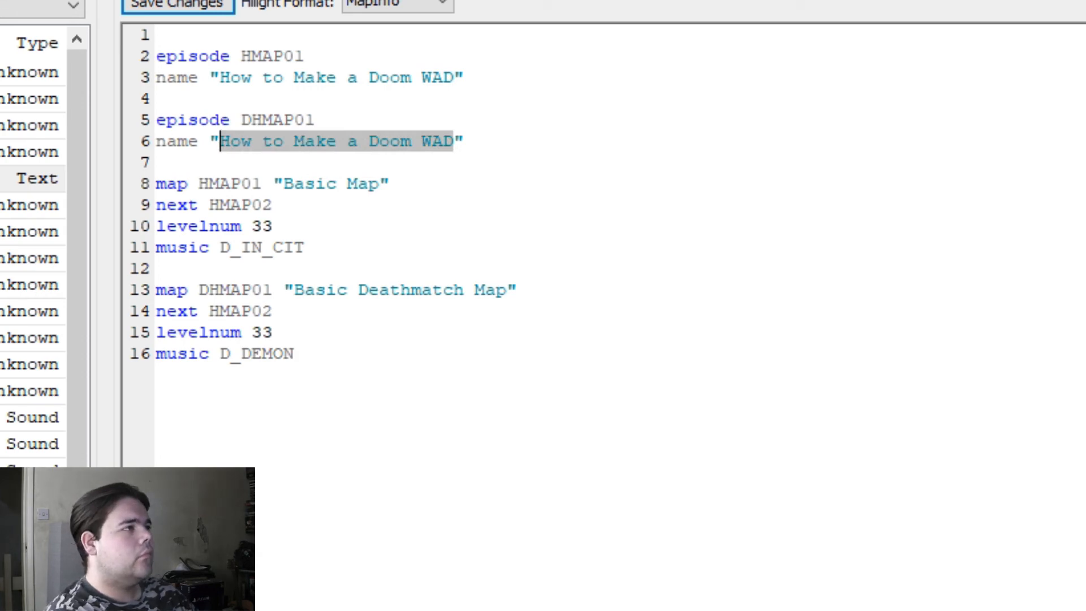
pyautogui.write('Basic Deathmart')
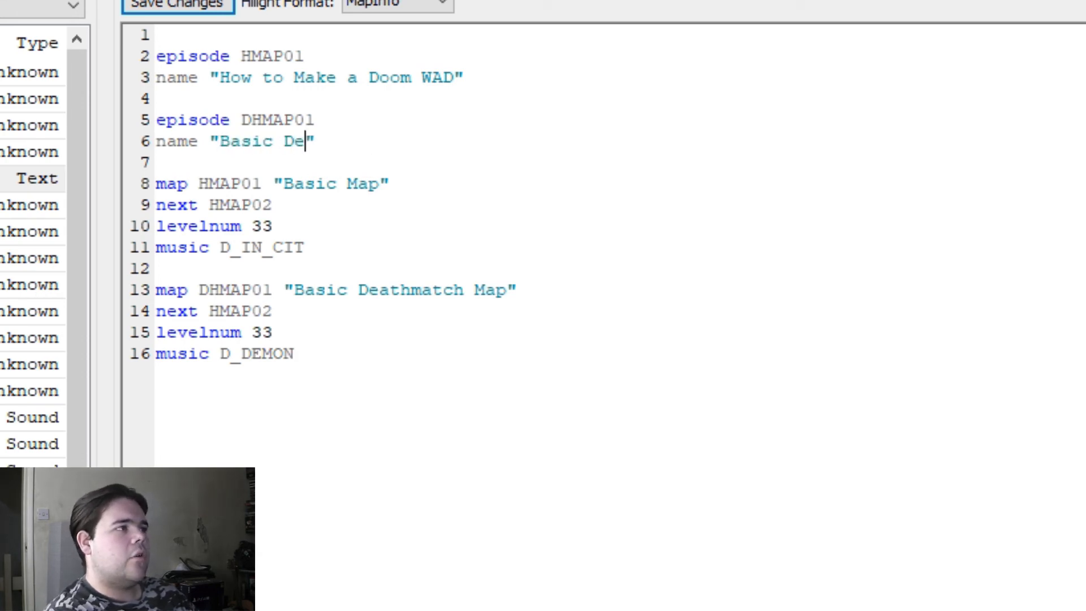
pyautogui.press('BackSpace')
pyautogui.press('BackSpace')
pyautogui.write('tch')
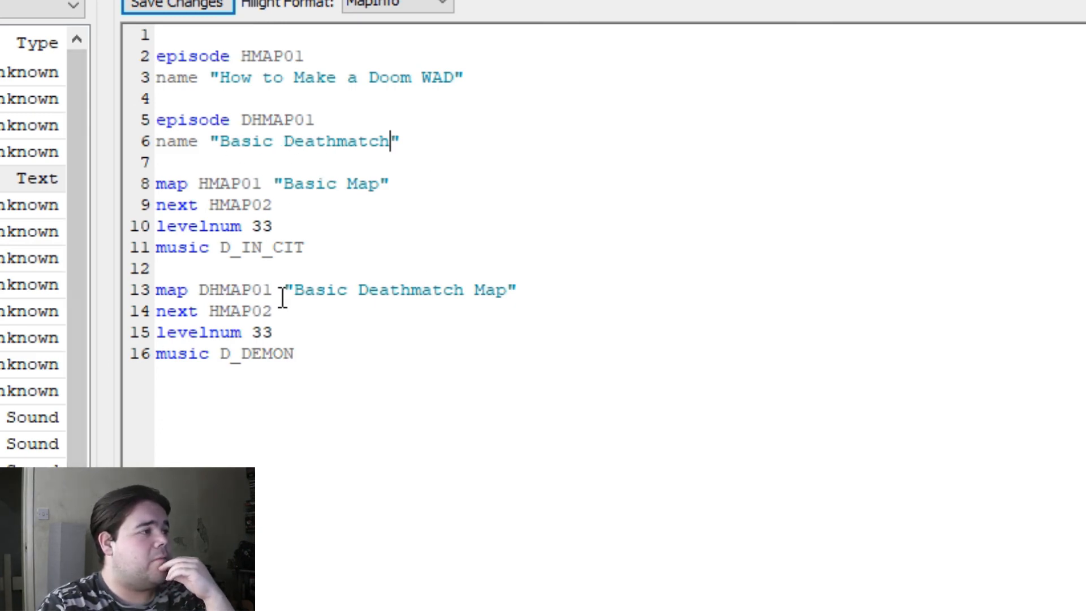
# Step: Set the deathmatch map's next level to DHMAP02 and save the MAPINFO changes
pyautogui.click(210, 311)
pyautogui.write('D')
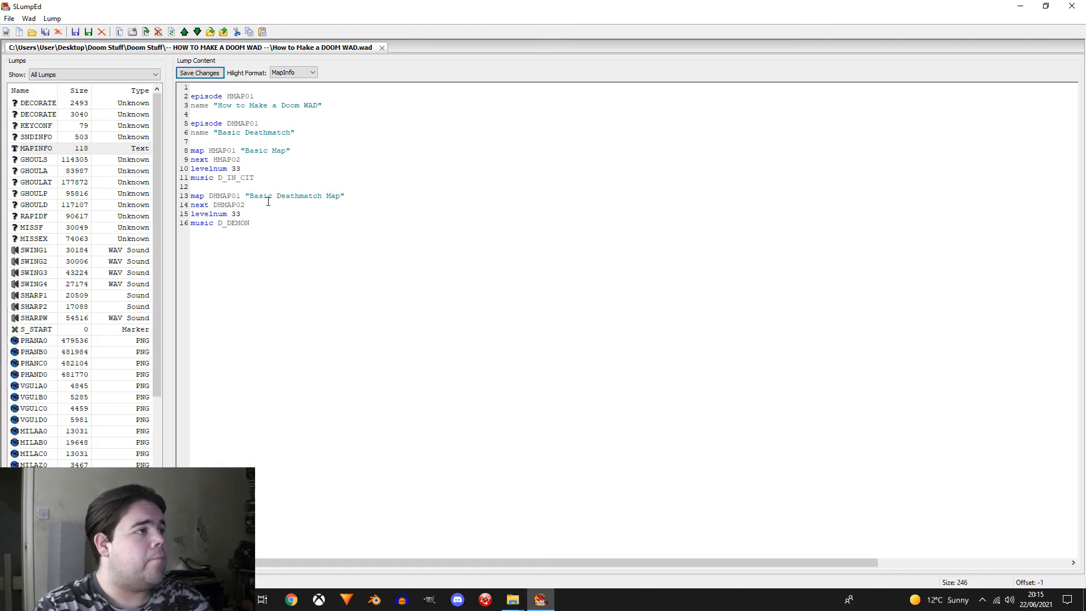
pyautogui.click(208, 74)
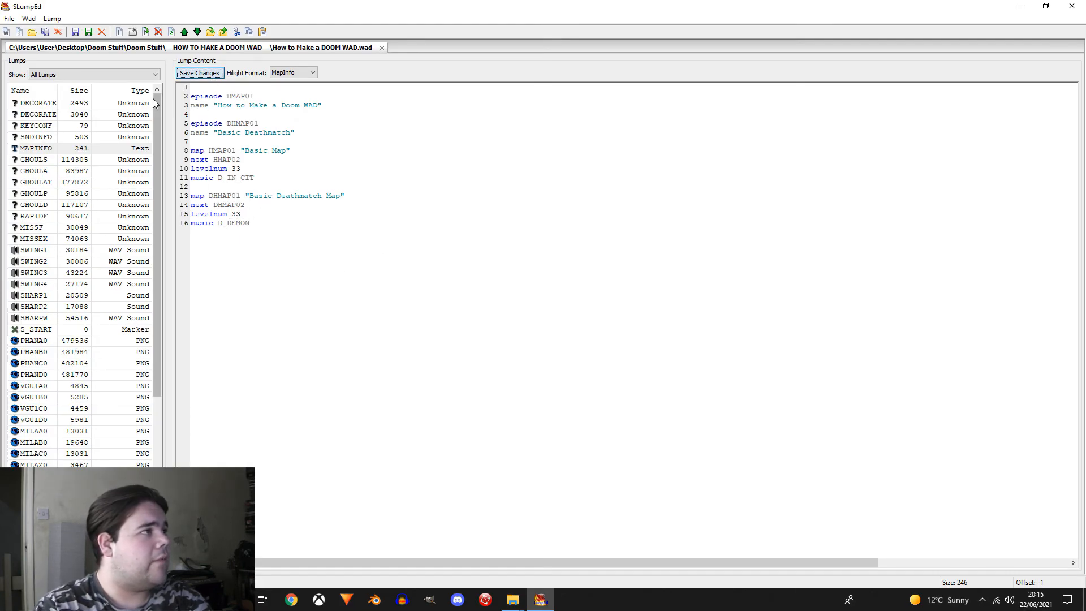
# Step: Duplicate the HMAP01 map lumps, from the map header through BLOCKMAP, below the originals in the lump list
pyautogui.moveTo(155, 100); pyautogui.dragTo(137, 321)
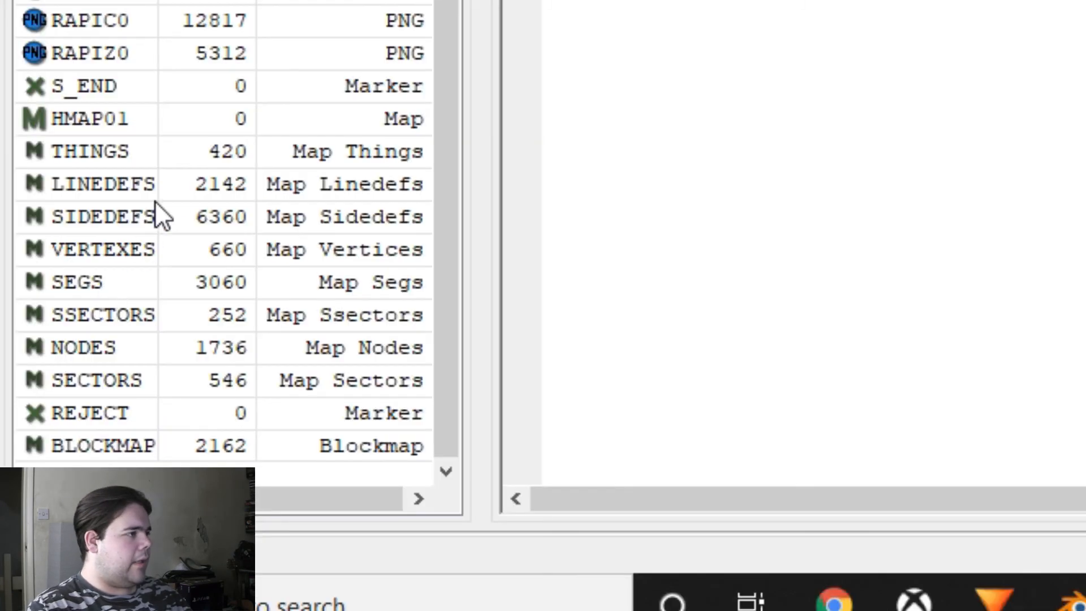
pyautogui.click(83, 428)
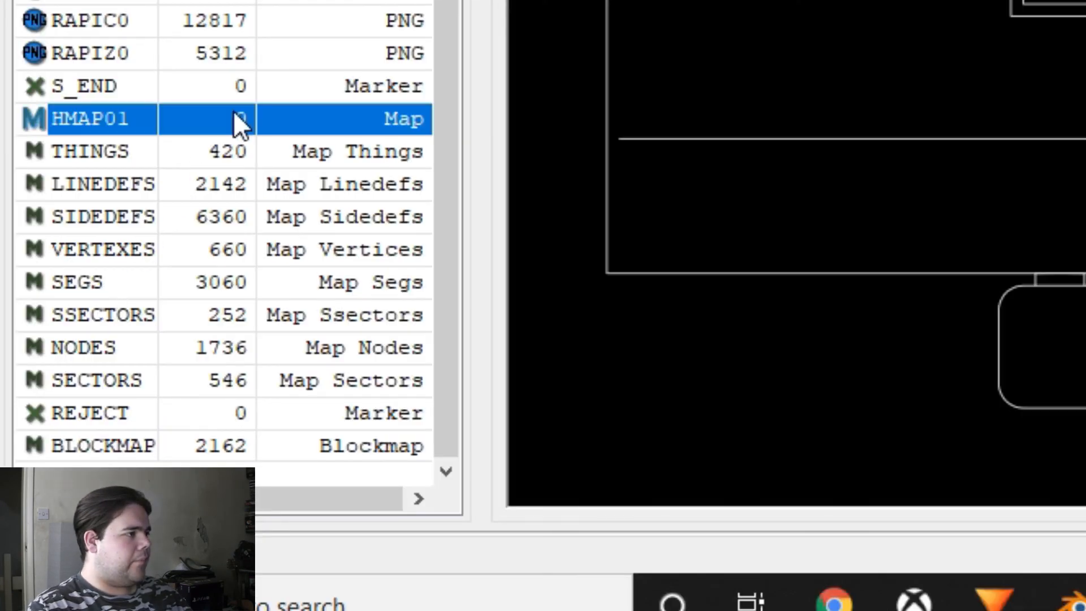
pyautogui.keyDown('shift'); pyautogui.click(150, 433); pyautogui.keyUp('shift')
pyautogui.hotkey('ctrl', 'c')
pyautogui.click(174, 445)
pyautogui.hotkey('ctrl', 'v')
pyautogui.scroll(-4, 189, 399)
# Step: Rename the duplicated HMAP01 header lump to DHMAP01, then save and close the WAD
pyautogui.rightClick(93, 119)
pyautogui.click(130, 75)
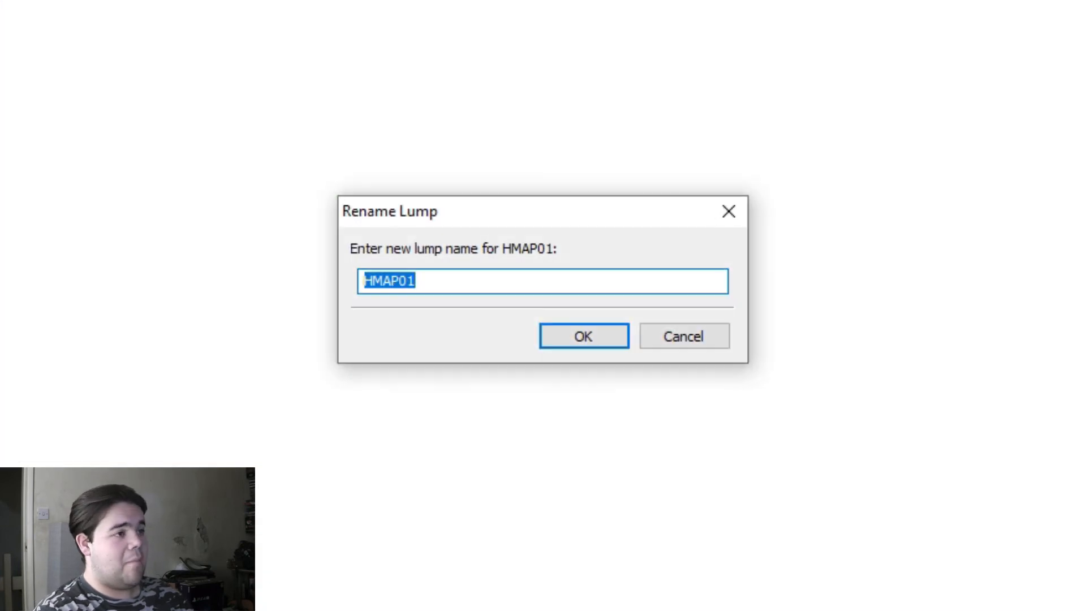
pyautogui.press('Home')
pyautogui.write('D')
pyautogui.press('Return')
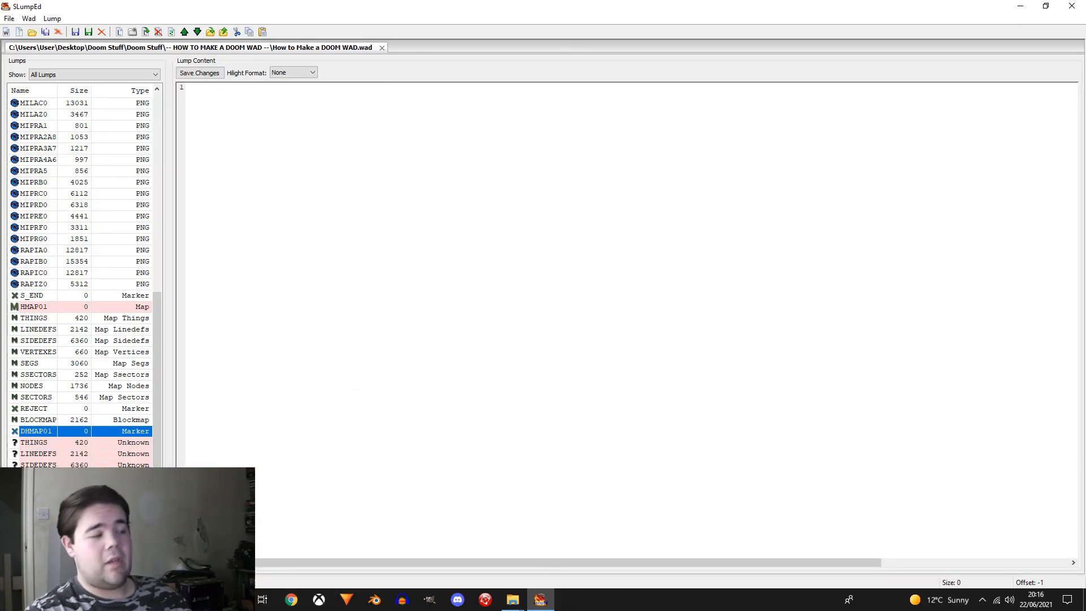
pyautogui.click(76, 32)
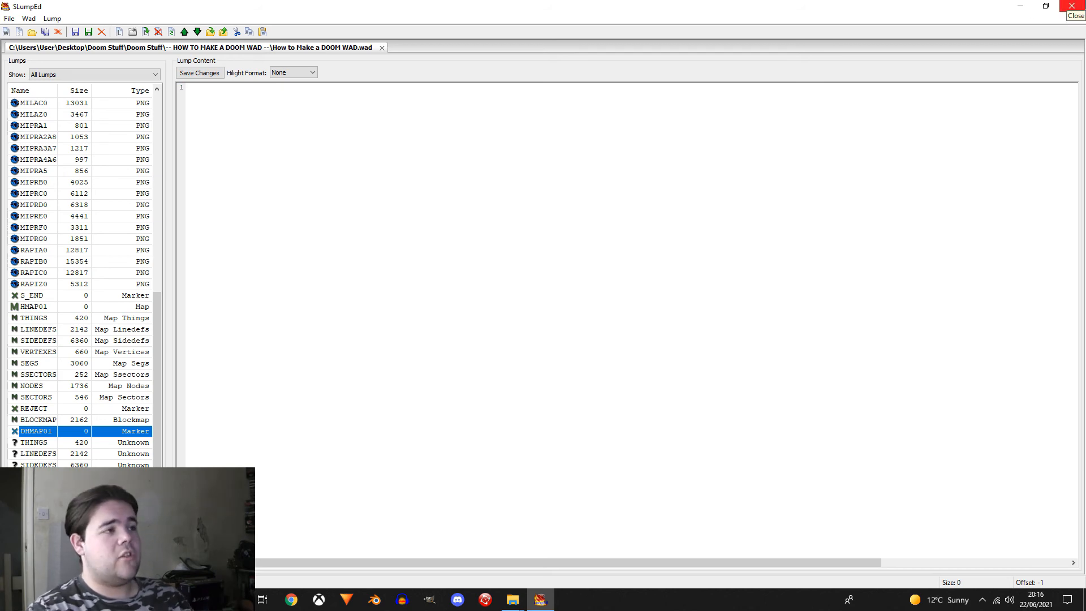
pyautogui.click(1071, 7)
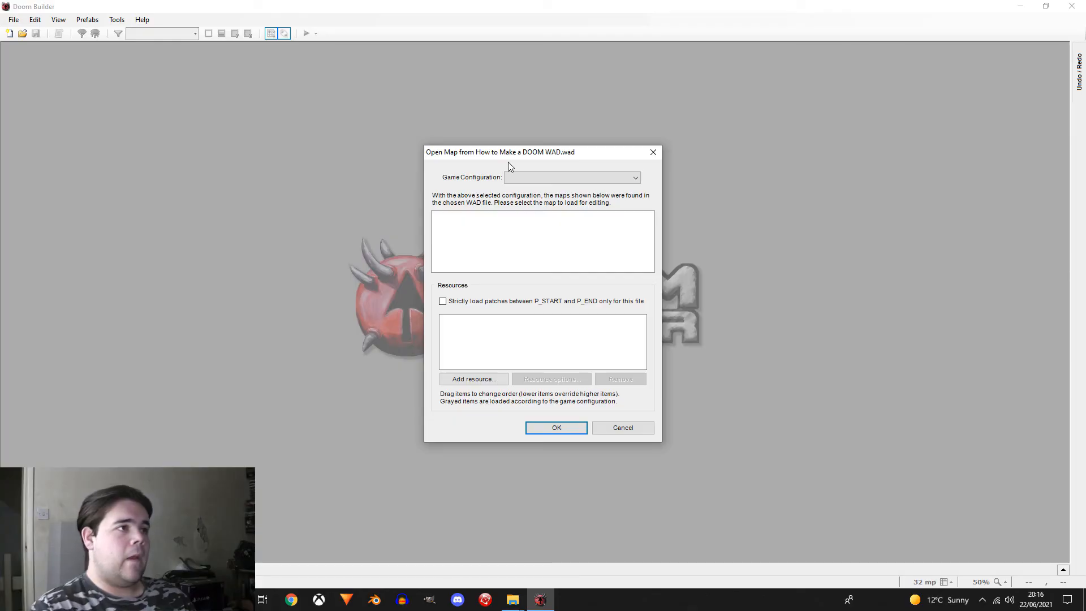
# Step: In Doom Builder, open HMAP01 from the WAD with the ZDoom (Doom in Doom format) game configuration
pyautogui.click(521, 175)
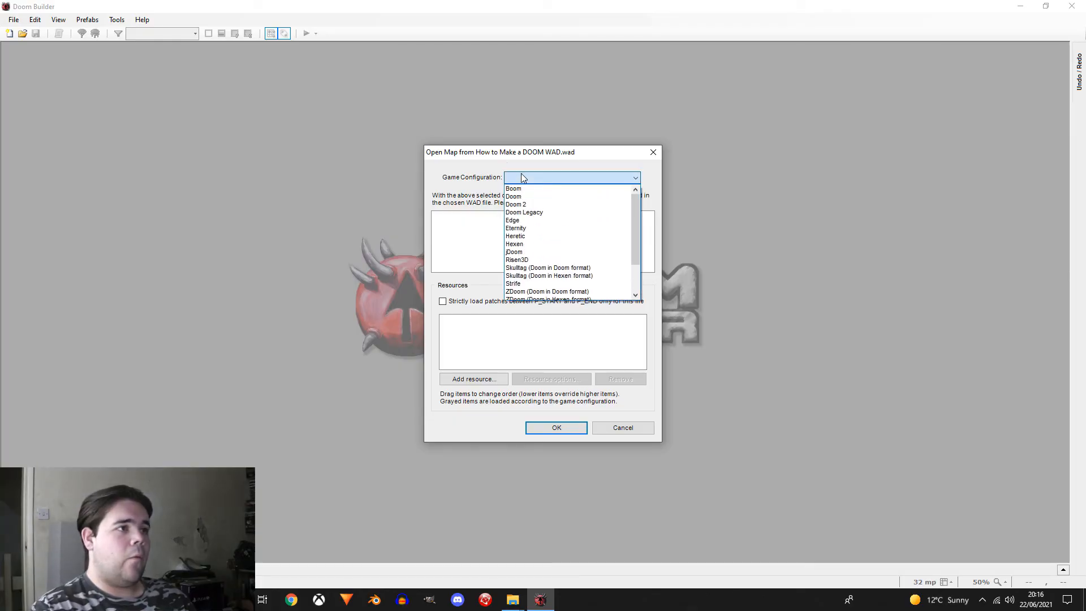
pyautogui.click(568, 291)
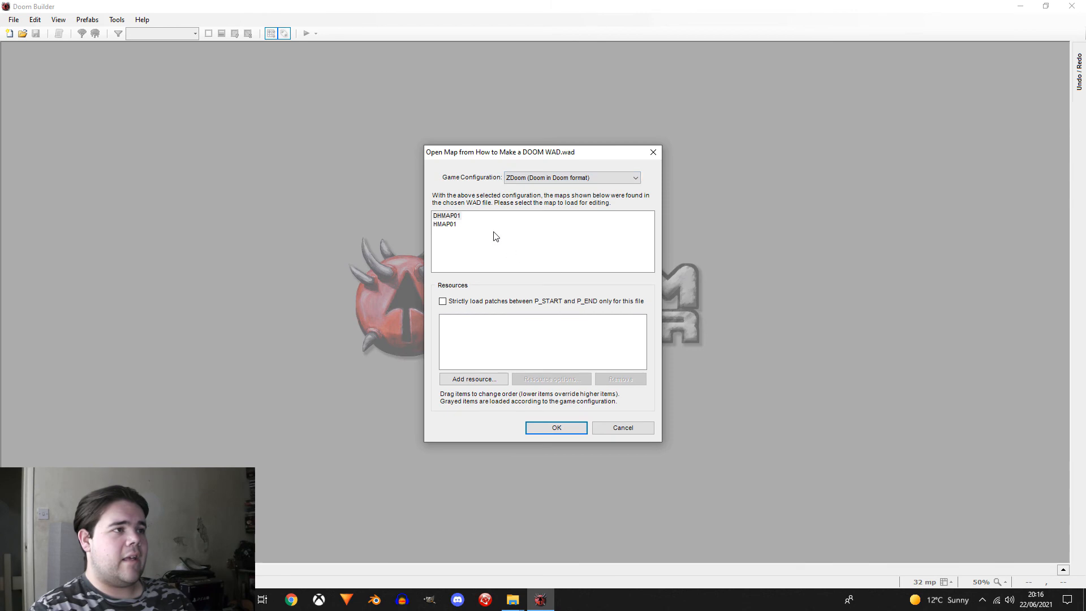
pyautogui.click(447, 224)
pyautogui.click(538, 428)
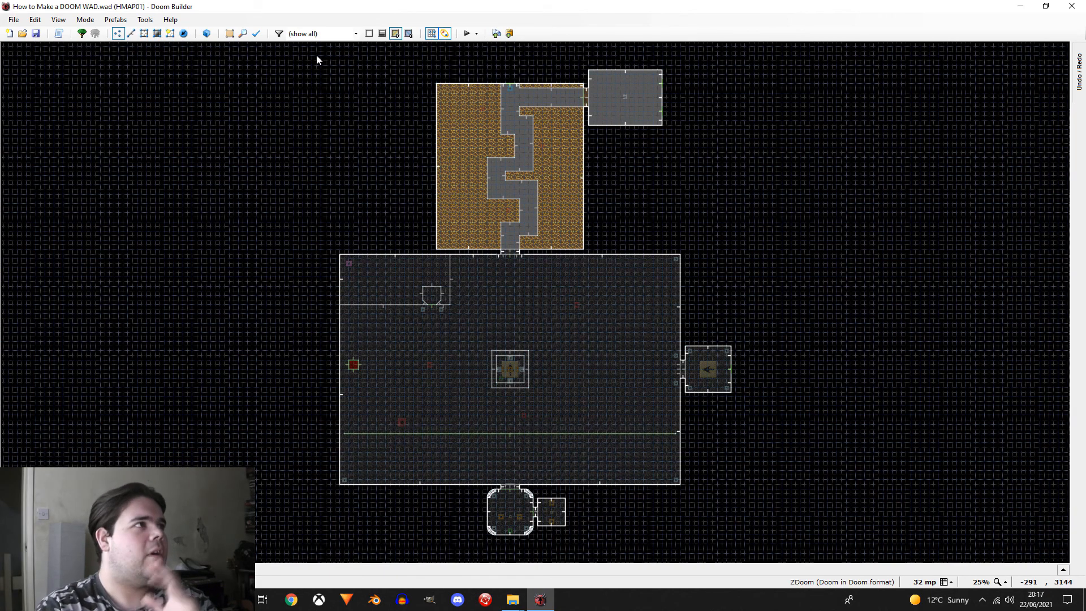
# Step: In Things mode, add a new thing in the rounded starting room, above and left of the Player 1 start
pyautogui.click(183, 34)
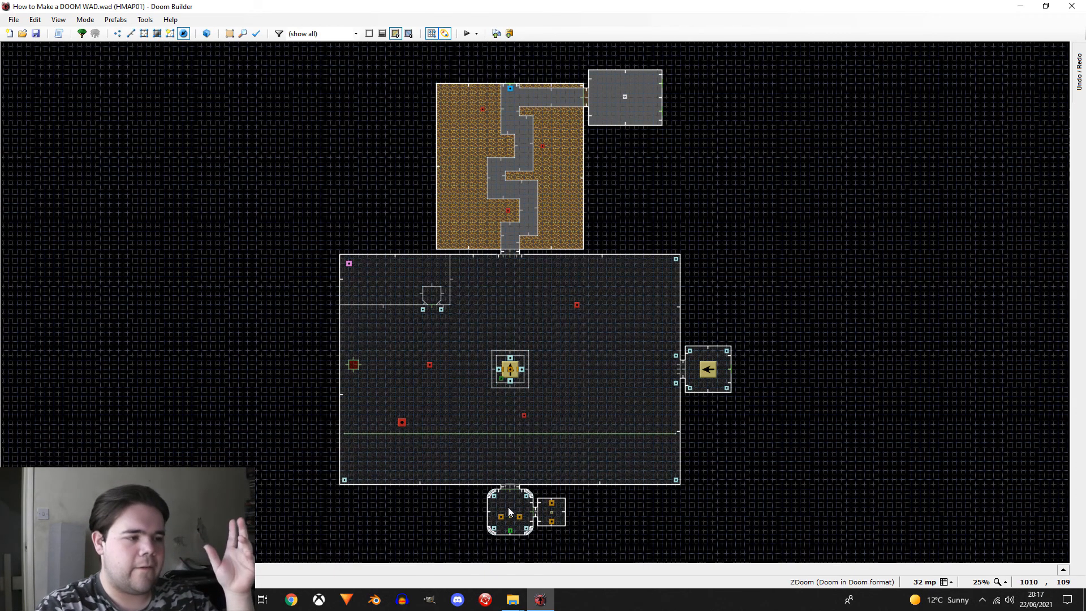
pyautogui.scroll(3, 500, 470)
pyautogui.scroll(-2, 499, 470)
pyautogui.scroll(2, 497, 468)
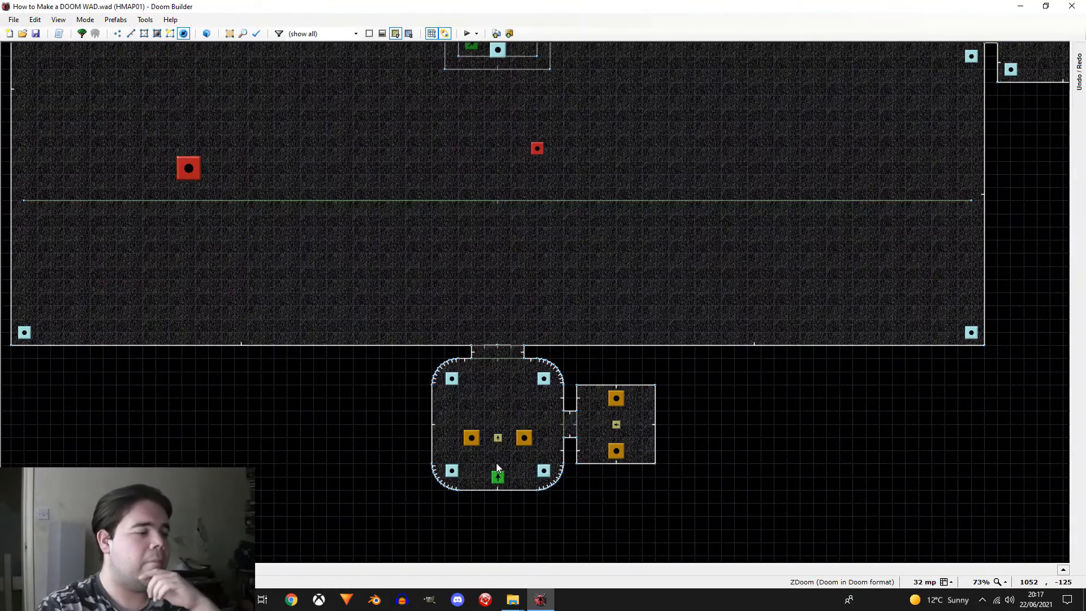
pyautogui.scroll(2, 498, 467)
pyautogui.scroll(-1, 477, 466)
pyautogui.scroll(1, 499, 493)
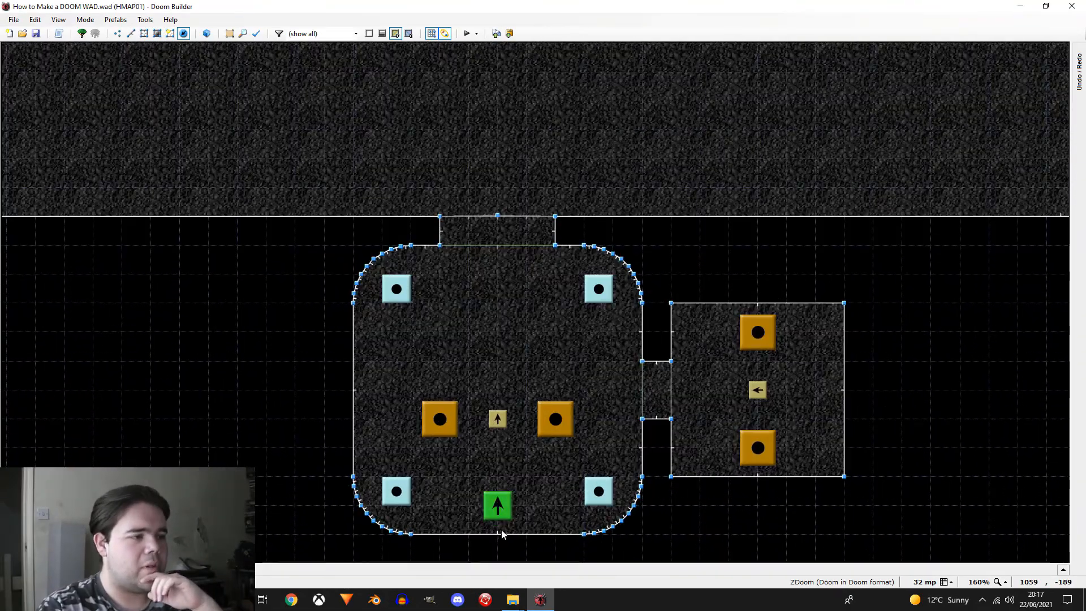
pyautogui.scroll(-1, 504, 512)
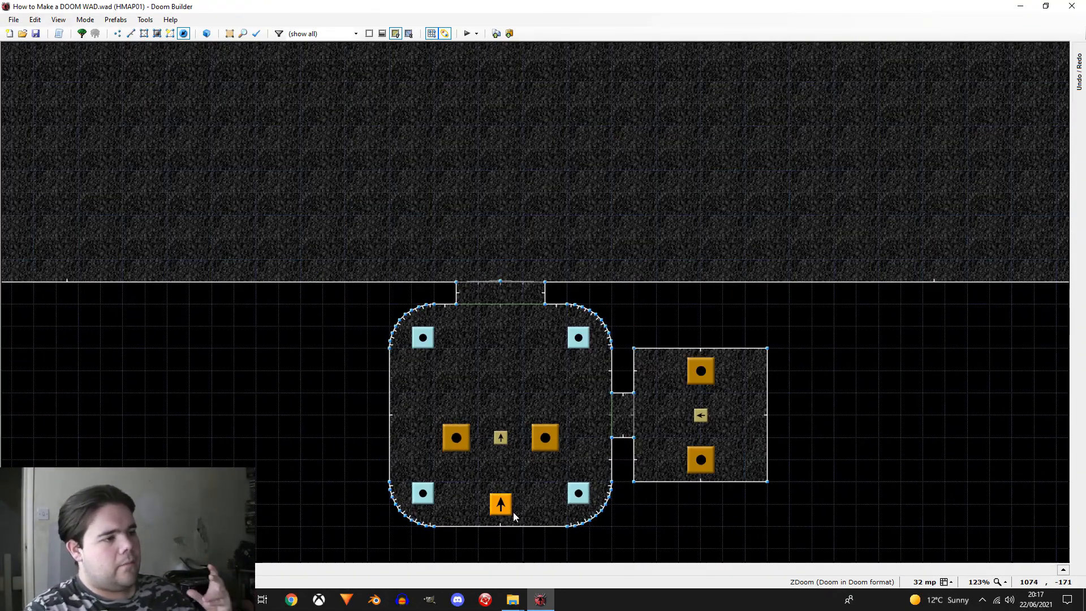
pyautogui.scroll(1, 514, 511)
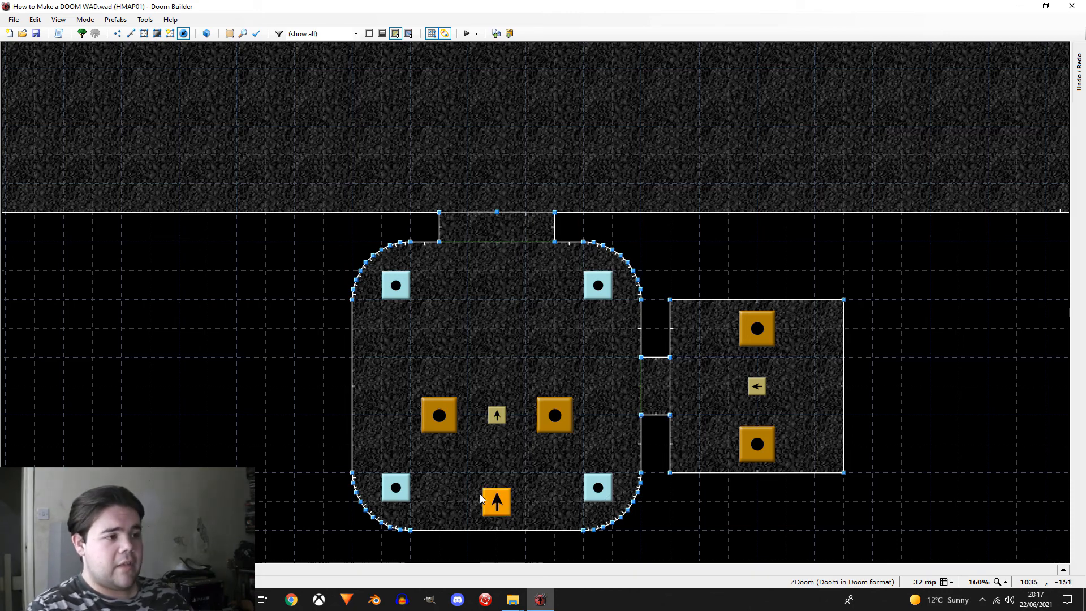
pyautogui.rightClick(513, 465)
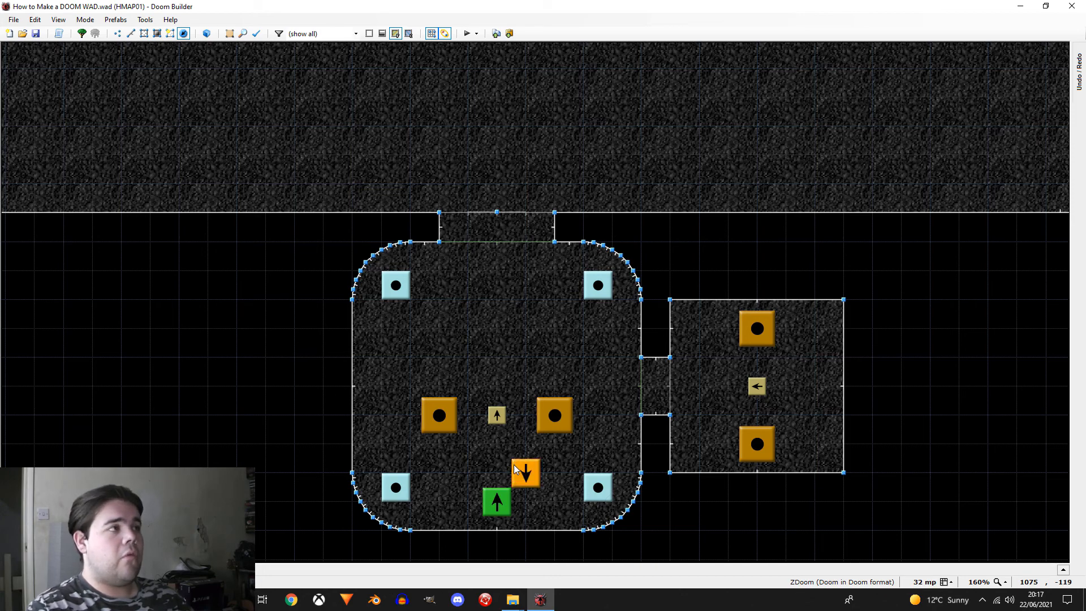
pyautogui.moveTo(514, 465); pyautogui.dragTo(437, 456)
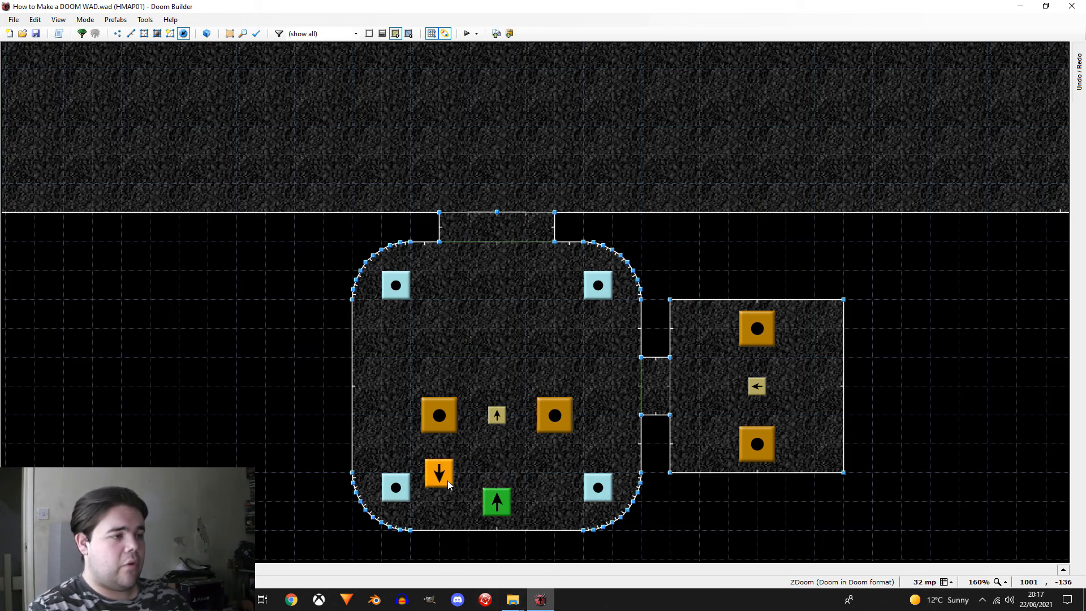
# Step: Make the new thing a Player 2 start facing north at angle 90
pyautogui.rightClick(446, 481)
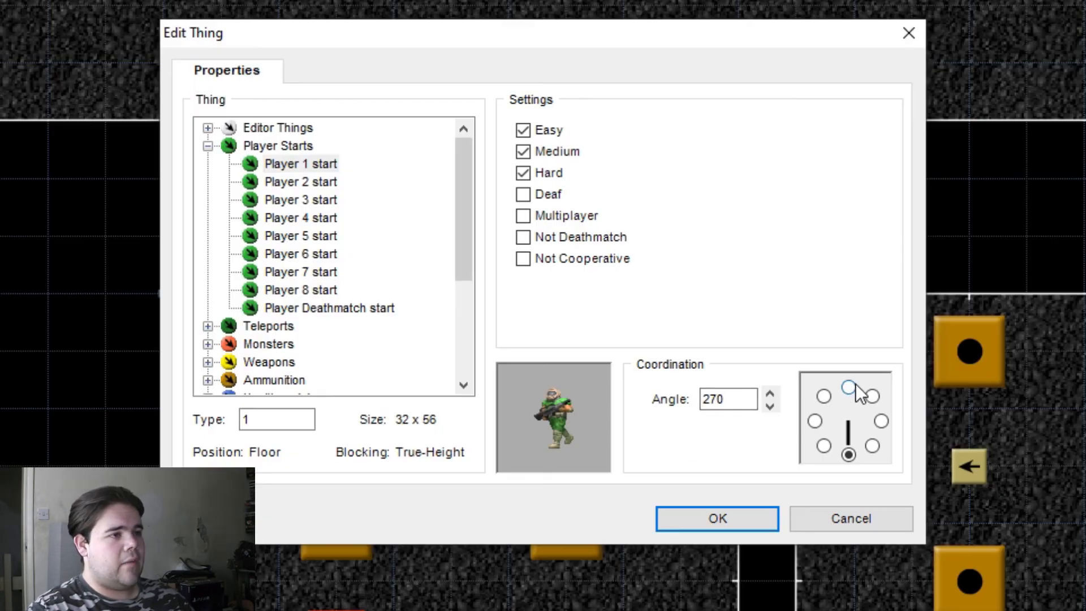
pyautogui.click(849, 387)
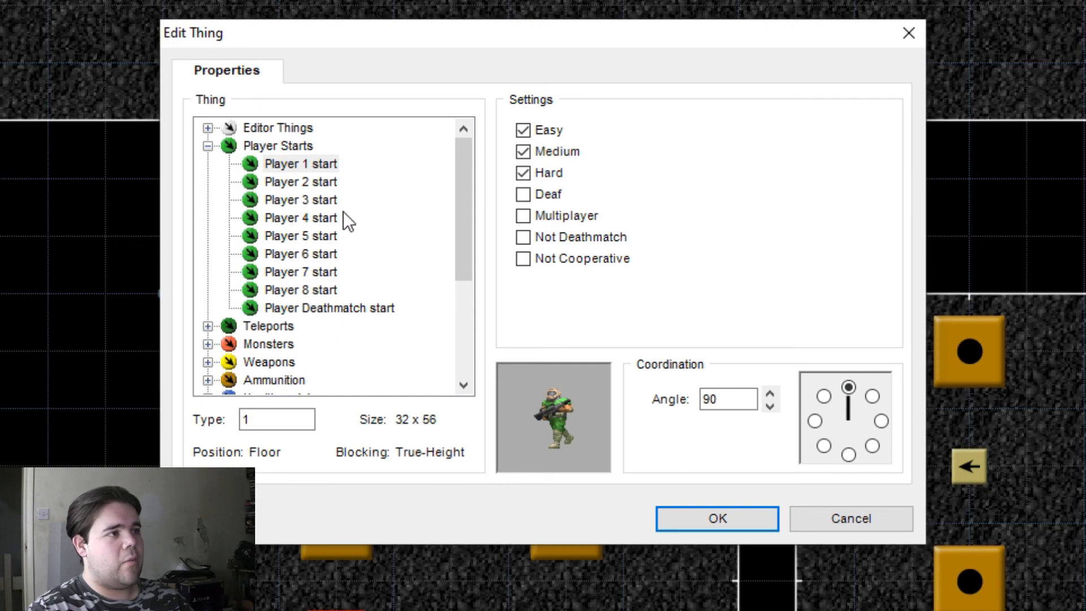
pyautogui.click(327, 190)
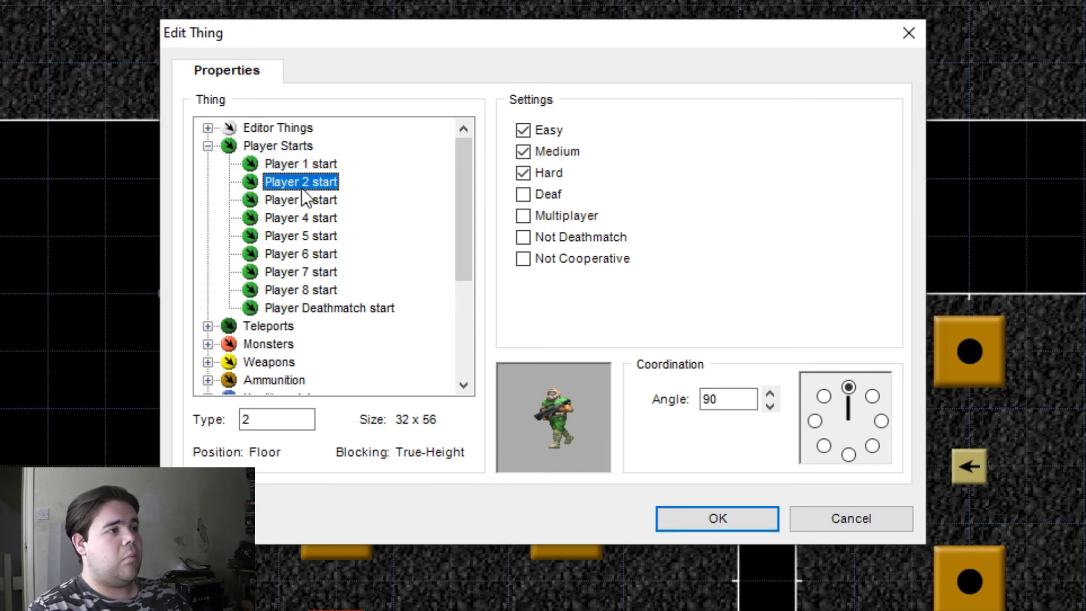
pyautogui.click(717, 516)
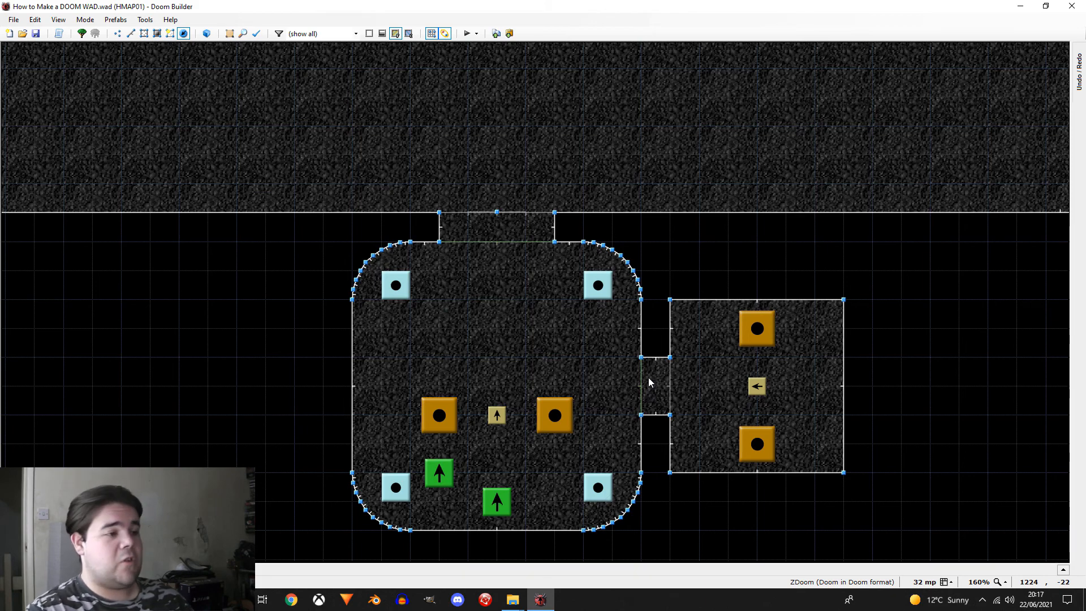
# Step: Add two more copies of the player start, one up and right of the Player 1 start and one directly above it, using a 16 mp grid
pyautogui.moveTo(643, 385); pyautogui.dragTo(554, 470, button='right')
pyautogui.hotkey('ctrl', 'c')
pyautogui.hotkey('ctrl', 'v')
pyautogui.press('[')
pyautogui.click(497, 458)
pyautogui.moveTo(655, 399); pyautogui.dragTo(658, 396)
# Step: Change the right-hand copy to Player 3 start and the upper middle copy to Player 4 start
pyautogui.rightClick(554, 472)
pyautogui.click(430, 253)
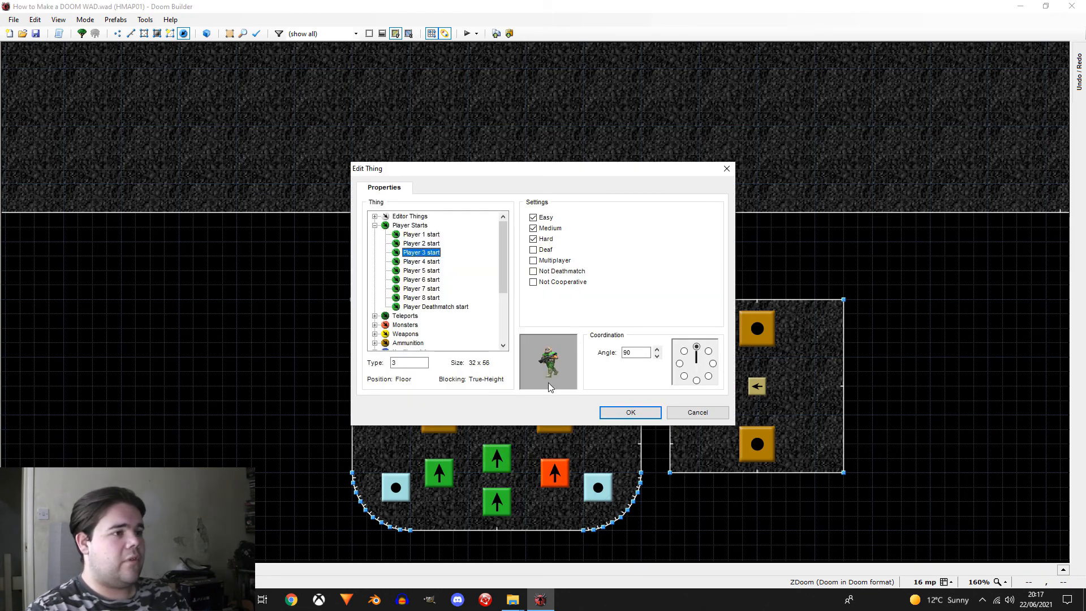
pyautogui.click(622, 413)
pyautogui.rightClick(496, 455)
pyautogui.click(416, 262)
pyautogui.click(630, 412)
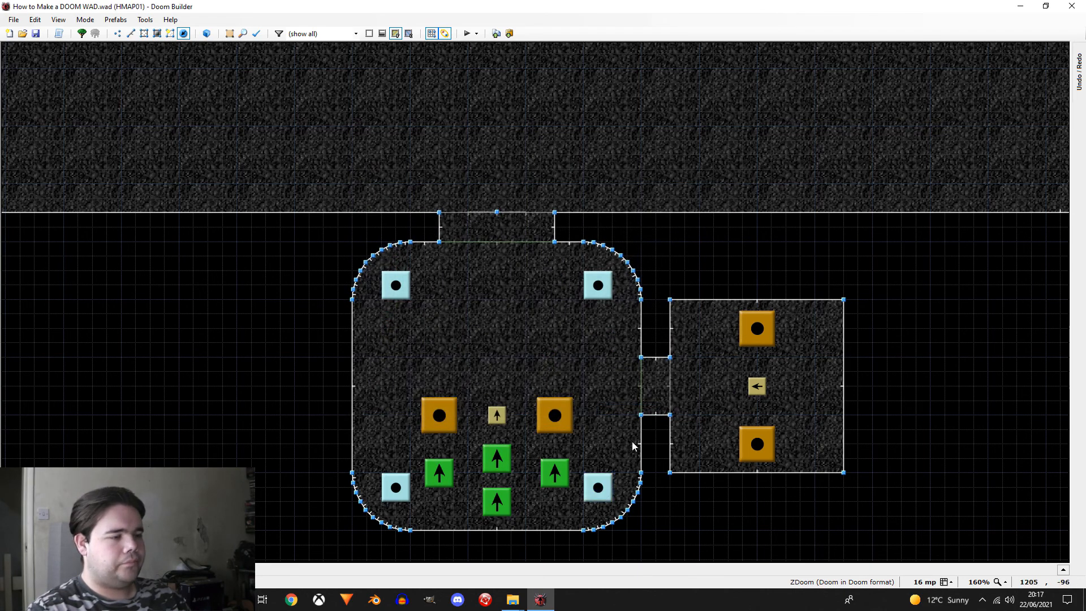
# Step: Set the map grid size to 32 mp
pyautogui.scroll(-6, 640, 408)
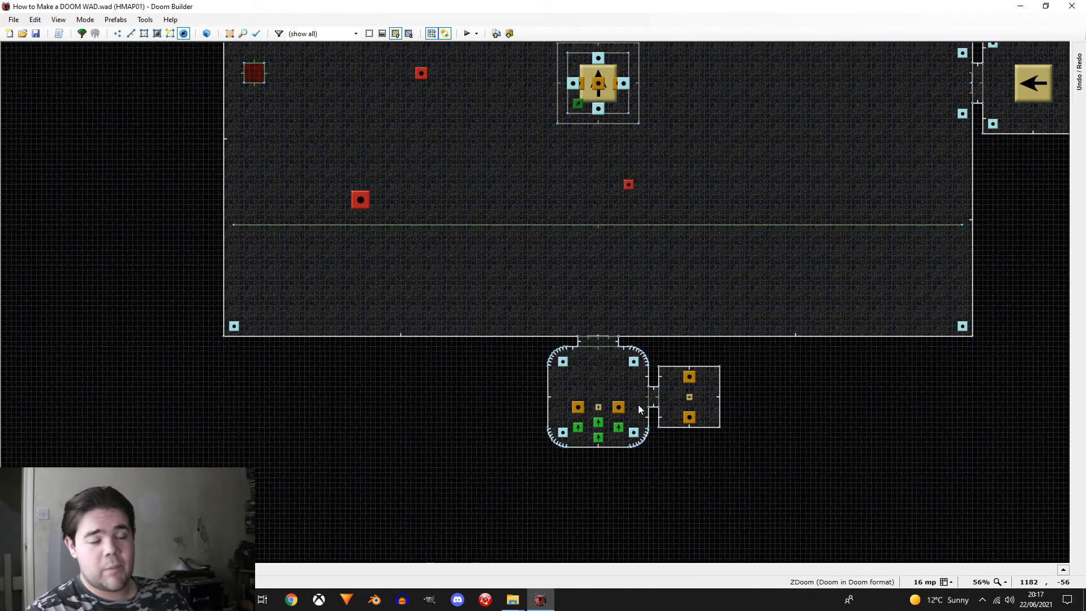
pyautogui.scroll(-1, 480, 437)
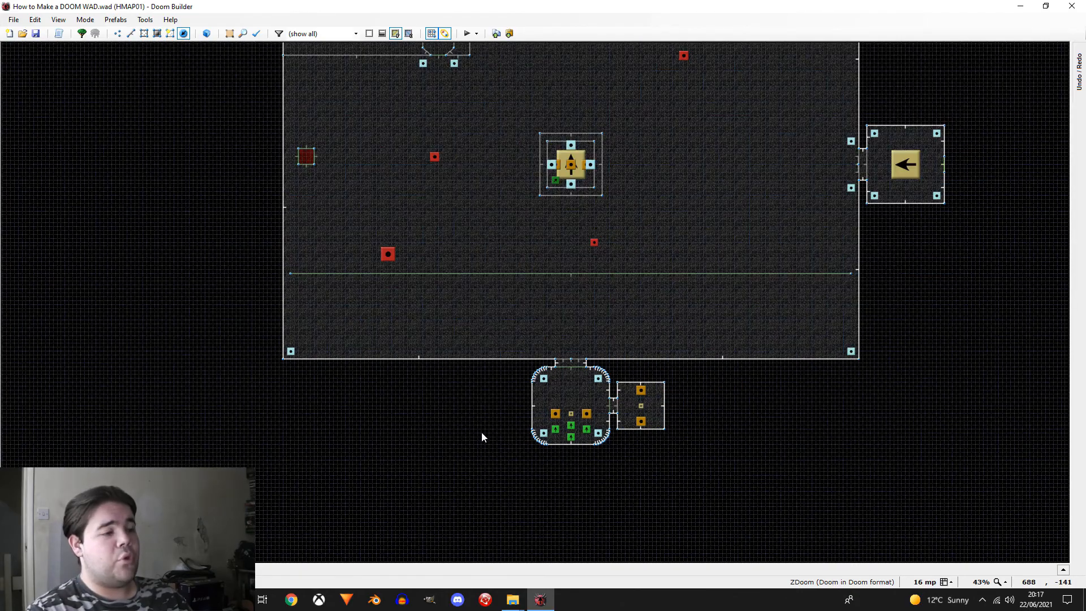
pyautogui.scroll(-1, 480, 433)
pyautogui.scroll(2, 555, 355)
pyautogui.scroll(-2, 558, 362)
pyautogui.scroll(2, 538, 373)
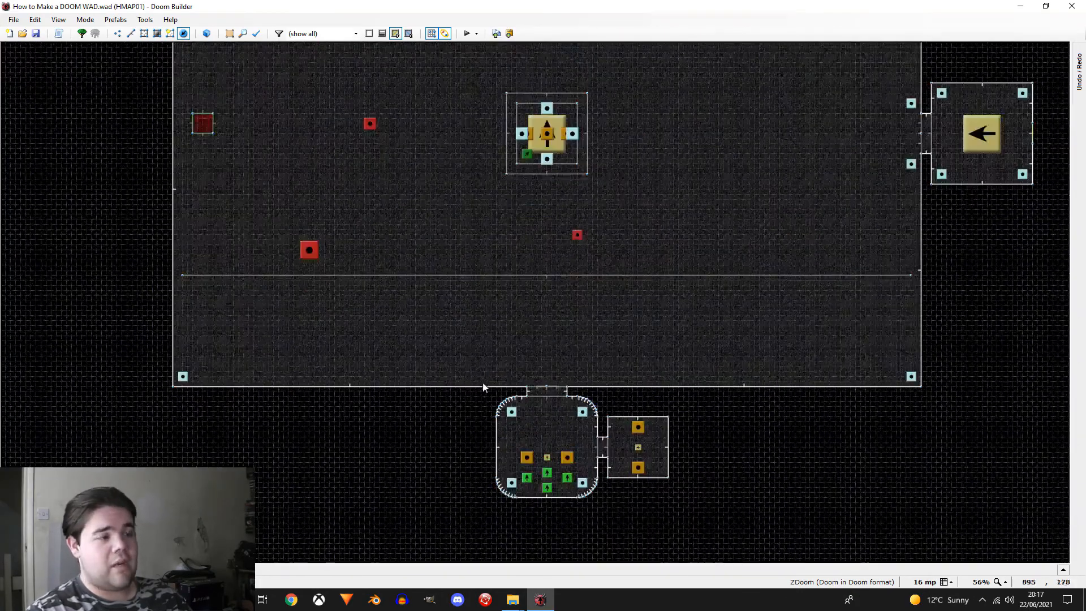
pyautogui.scroll(1, 509, 383)
pyautogui.scroll(-1, 353, 394)
pyautogui.press(']')
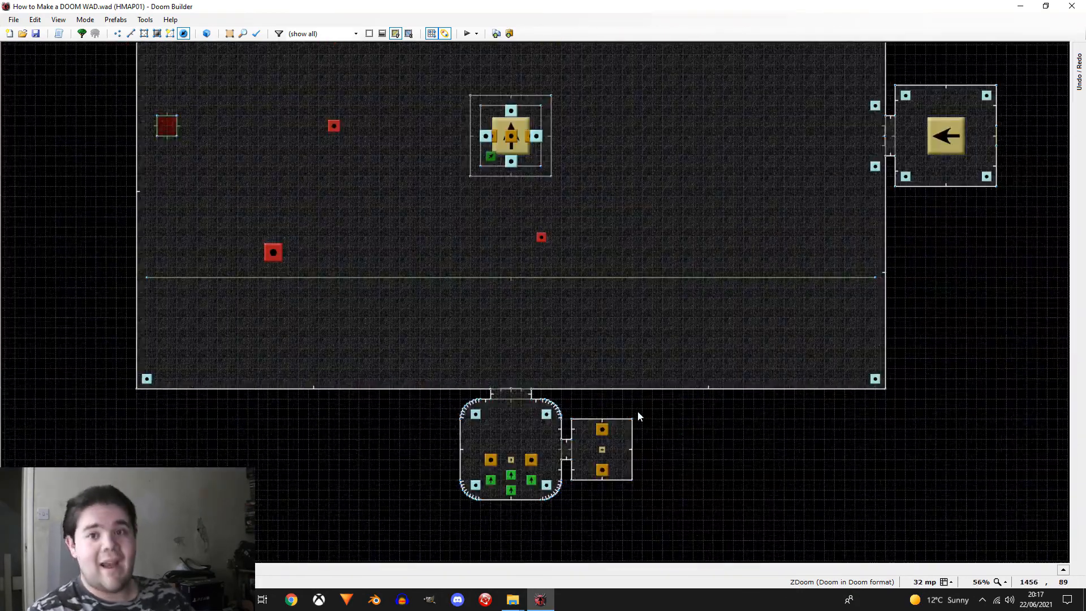
pyautogui.scroll(-2, 501, 435)
pyautogui.scroll(3, 415, 338)
pyautogui.scroll(-3, 418, 362)
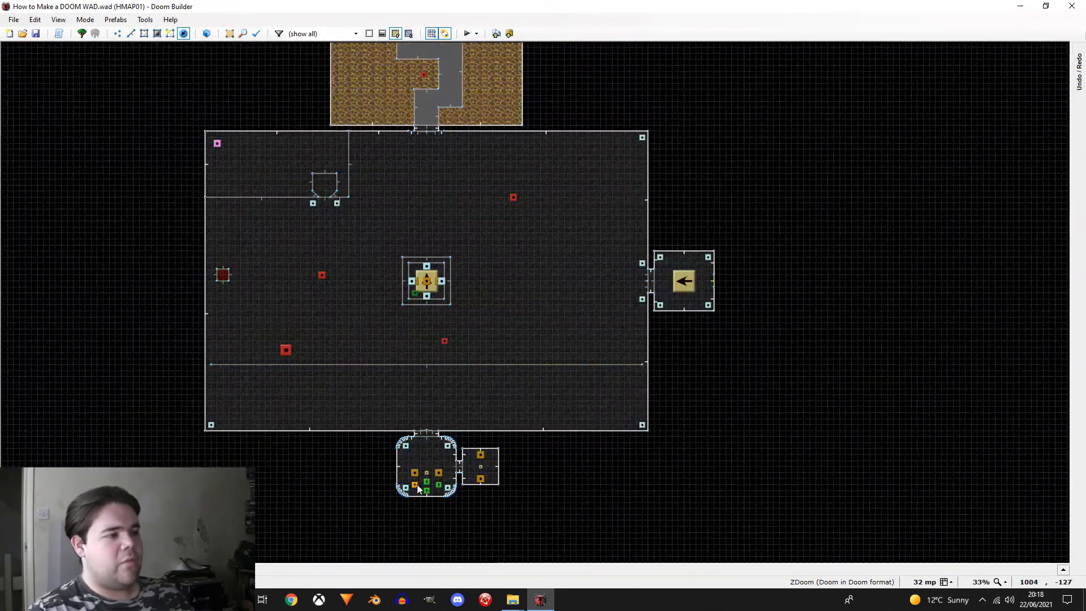
pyautogui.scroll(3, 417, 484)
pyautogui.scroll(-3, 416, 484)
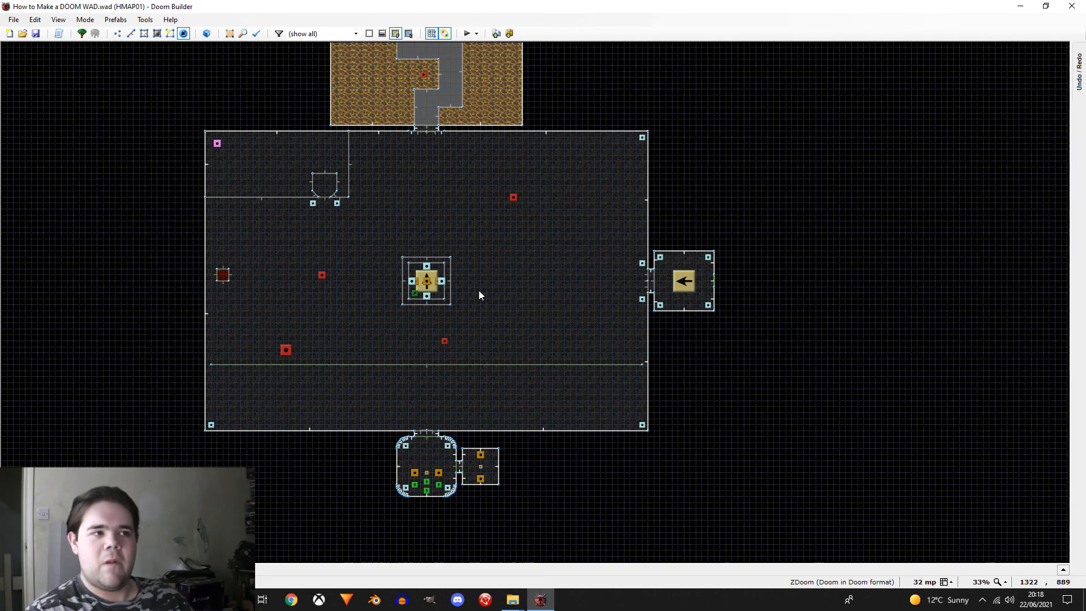
pyautogui.scroll(2, 401, 231)
pyautogui.scroll(-3, 515, 437)
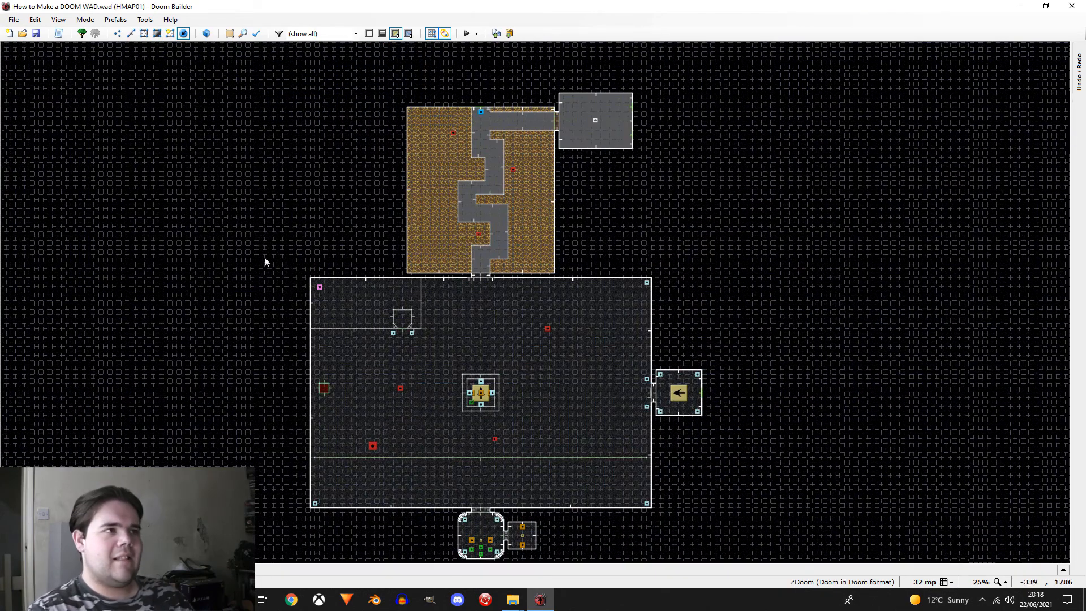
pyautogui.scroll(-1, 463, 136)
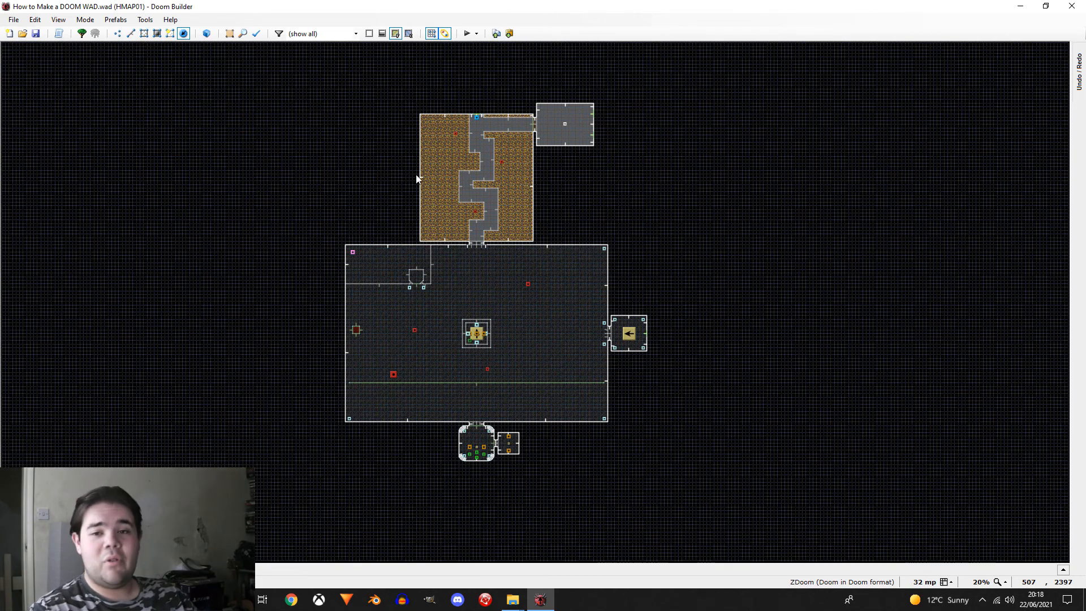
# Step: Draw a thin corridor sector about 608 mp long running east from the main room's southeast corner, refining the grid size to 1 mp
pyautogui.click(143, 34)
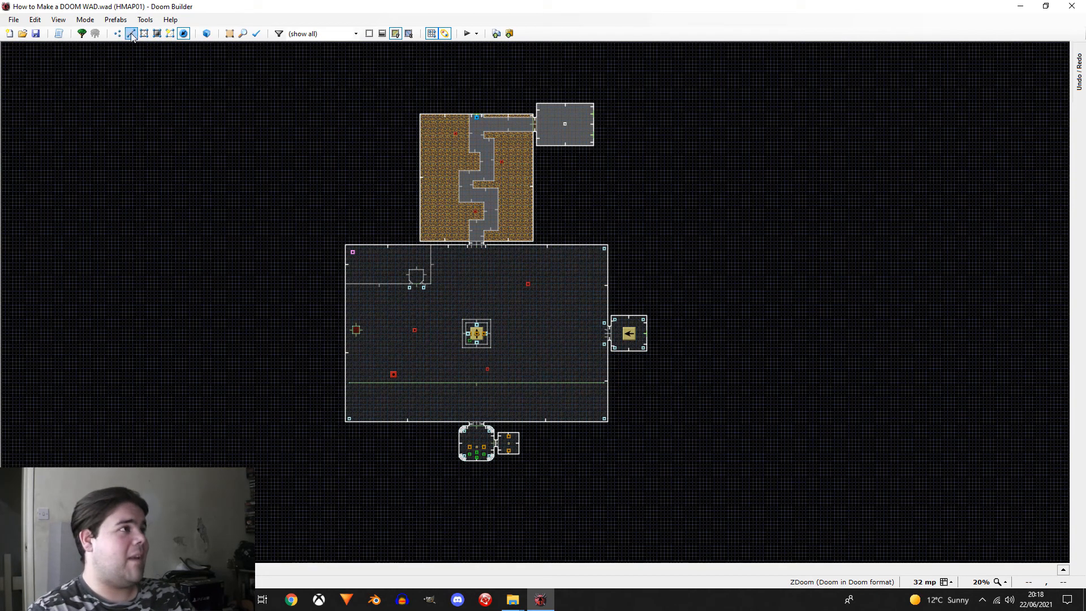
pyautogui.click(602, 405)
pyautogui.scroll(4, 602, 405)
pyautogui.scroll(6, 572, 389)
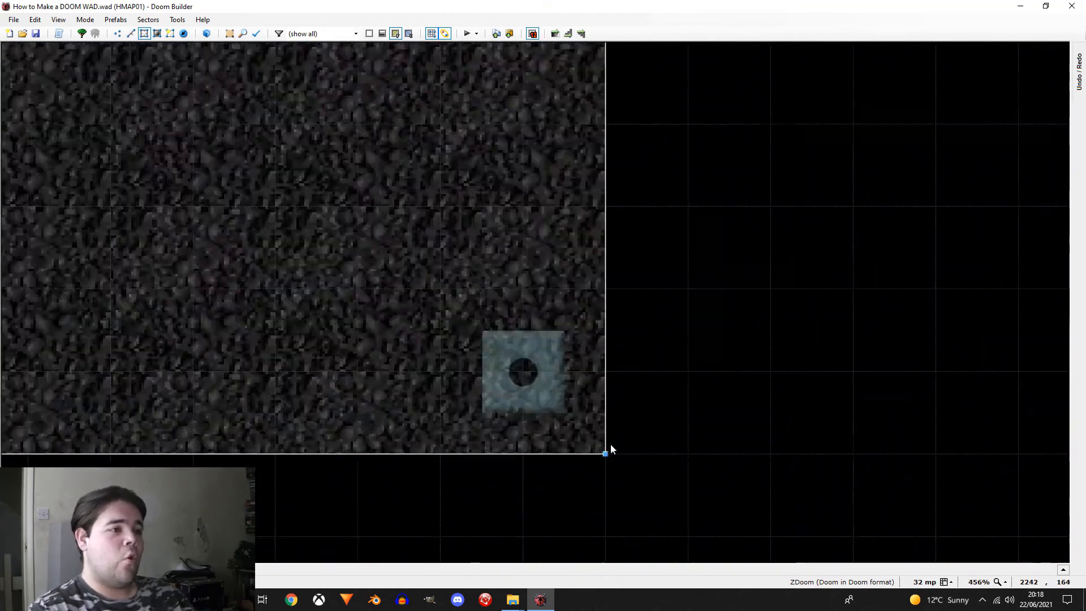
pyautogui.press('d')
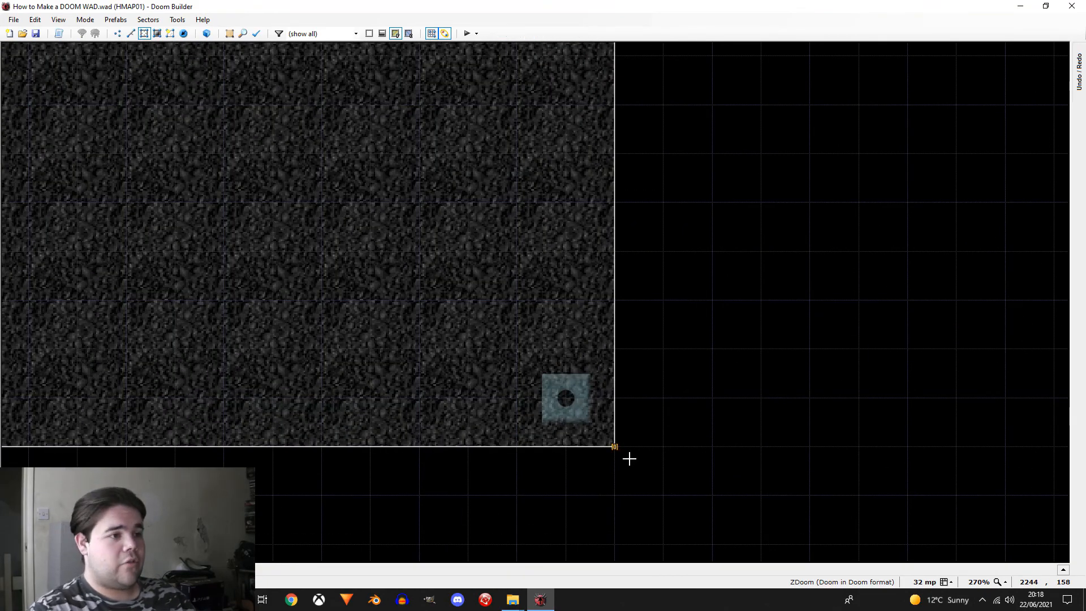
pyautogui.click(616, 447)
pyautogui.scroll(-5, 624, 453)
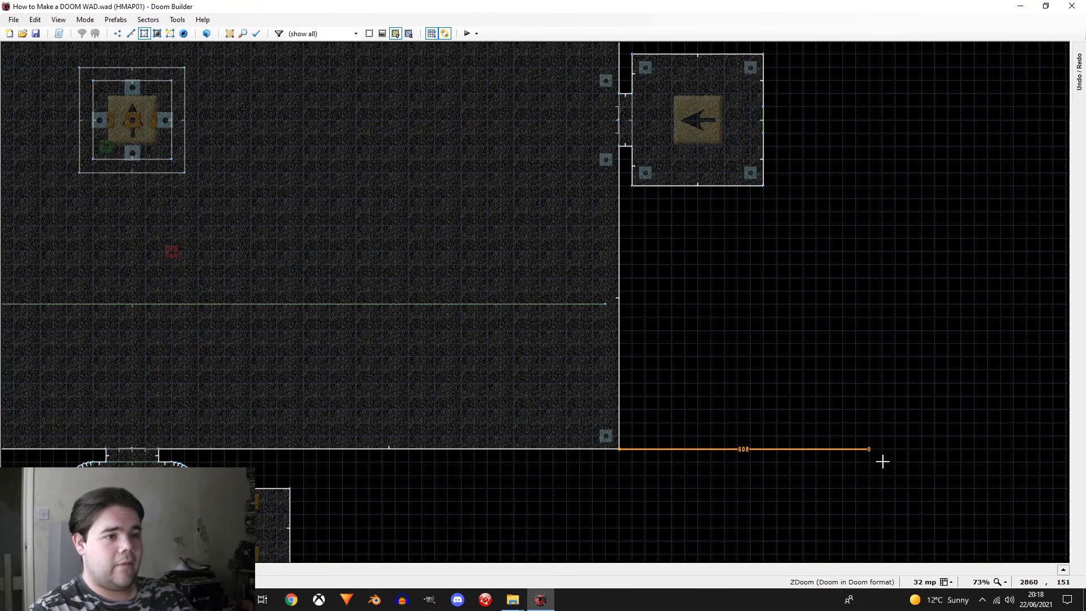
pyautogui.scroll(3, 882, 461)
pyautogui.press(']')
pyautogui.press(']')
pyautogui.press(']')
pyautogui.press(']')
pyautogui.press(']')
pyautogui.scroll(3, 882, 461)
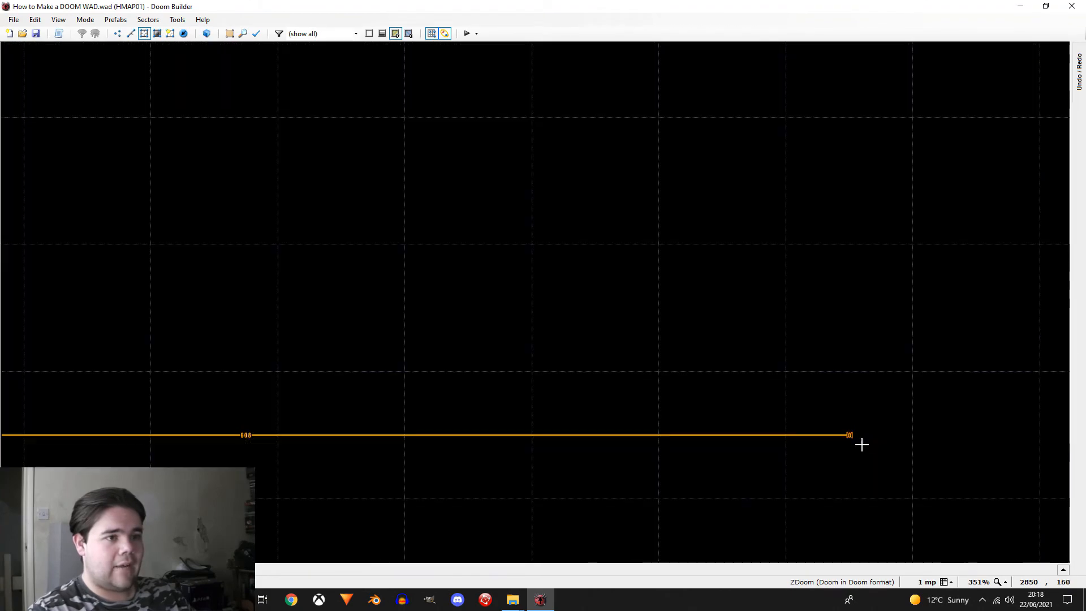
pyautogui.click(853, 416)
pyautogui.scroll(-3, 854, 415)
pyautogui.click(303, 410)
pyautogui.click(302, 425)
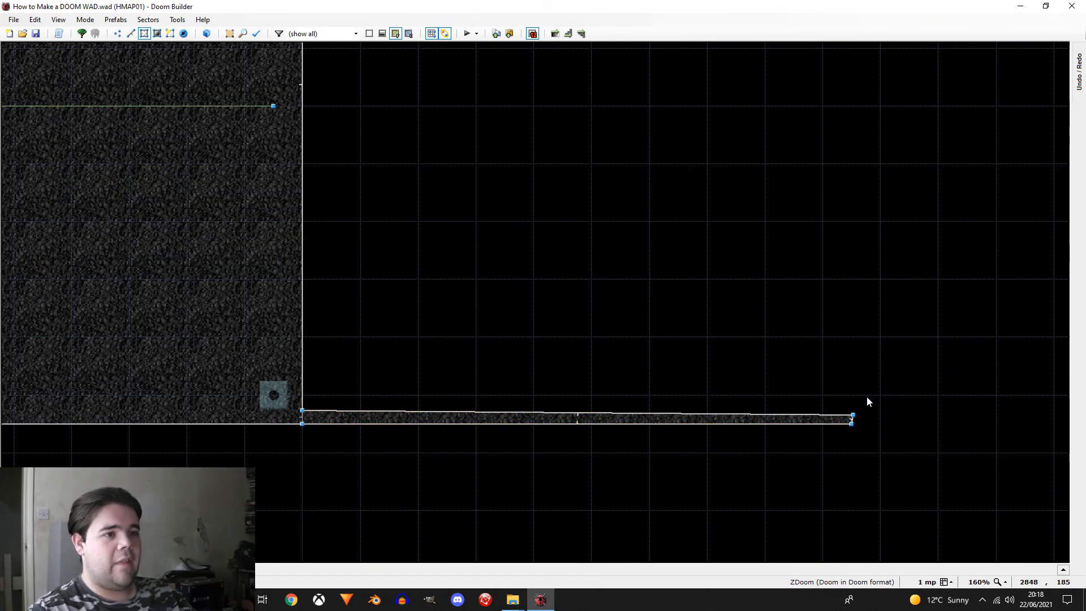
# Step: Draw an irregular four-cornered room sector joined to the east end of the thin corridor
pyautogui.rightClick(855, 428)
pyautogui.scroll(-3, 875, 454)
pyautogui.click(878, 465)
pyautogui.click(992, 464)
pyautogui.click(974, 351)
pyautogui.click(826, 356)
pyautogui.click(863, 436)
pyautogui.rightClick(756, 376)
pyautogui.scroll(3, 673, 420)
pyautogui.scroll(4, 566, 446)
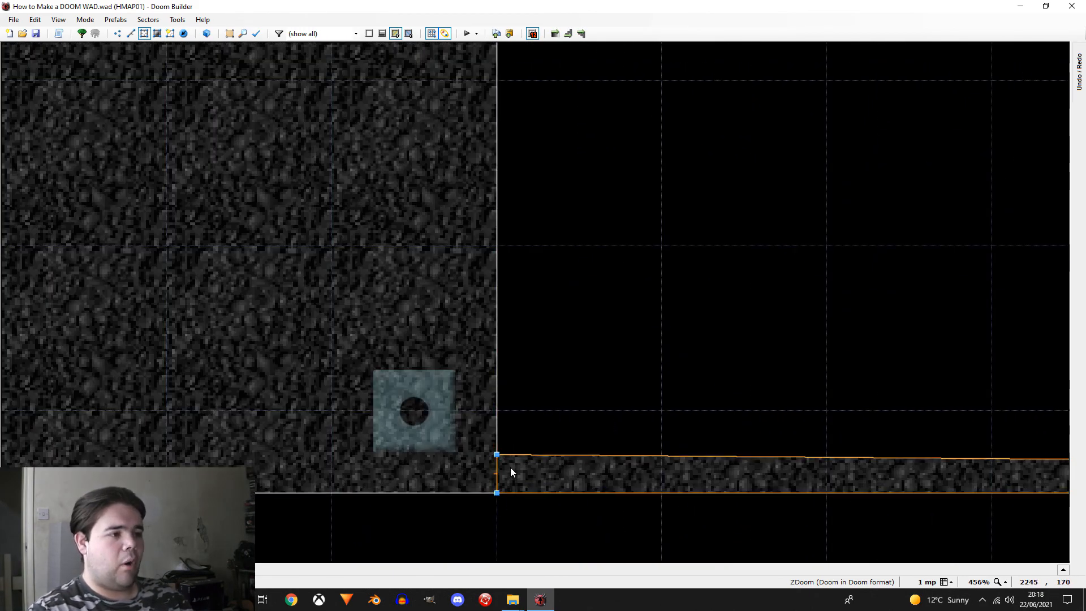
pyautogui.scroll(-5, 511, 455)
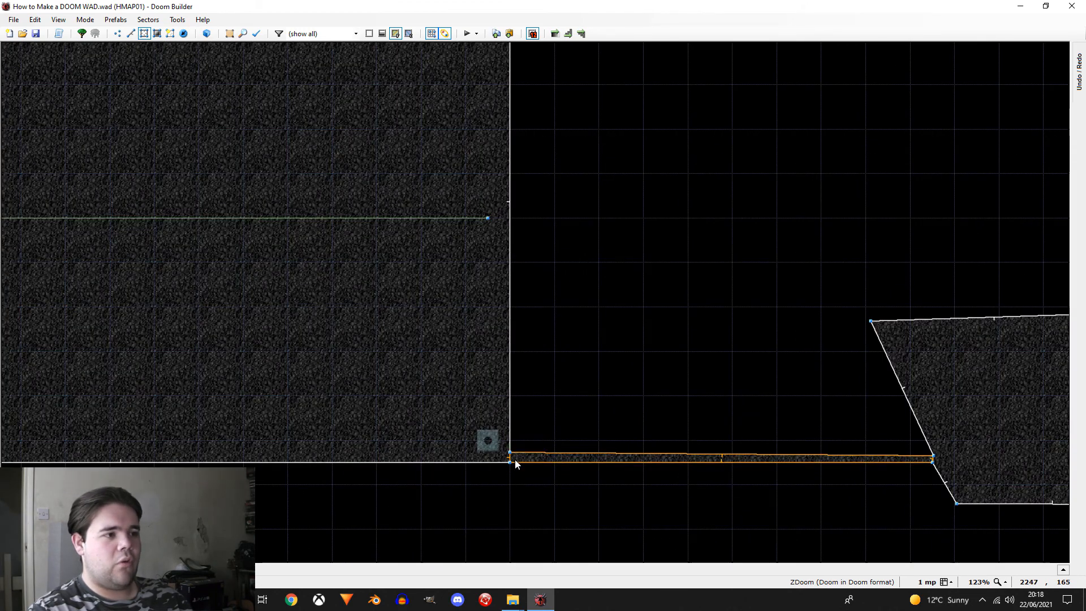
pyautogui.scroll(-3, 519, 456)
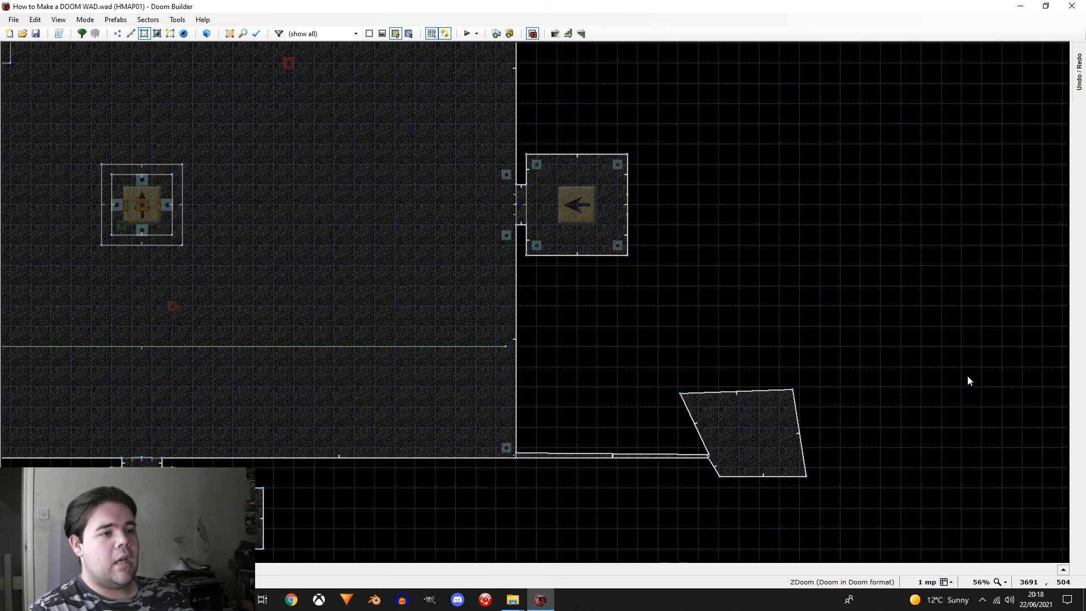
# Step: Place a Cacodemon in the new irregular room, facing angle 90, and enable its Multiplayer flag
pyautogui.click(183, 33)
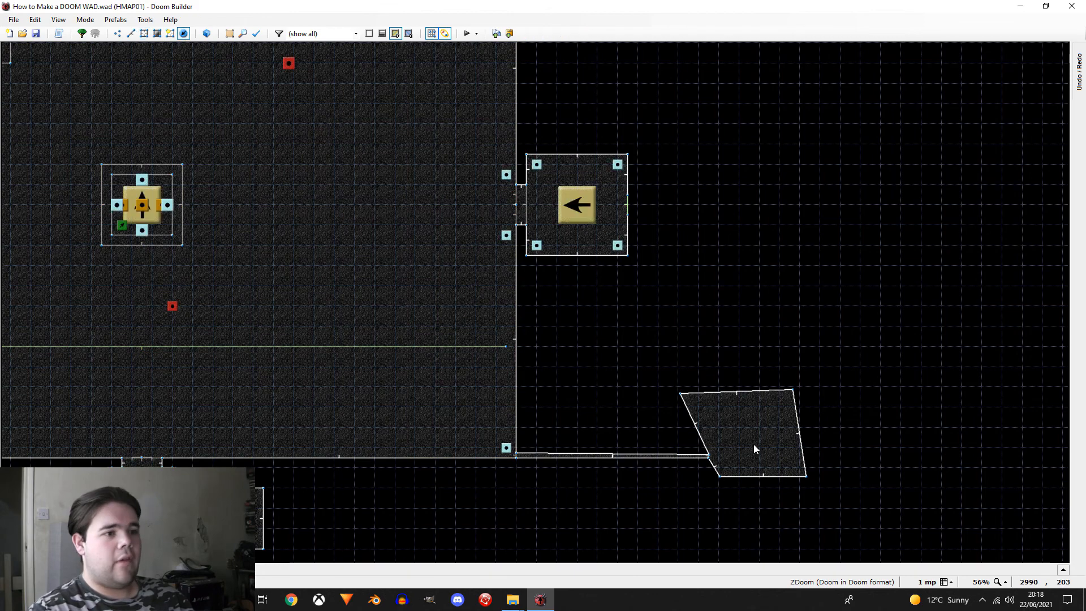
pyautogui.scroll(3, 757, 443)
pyautogui.rightClick(762, 409)
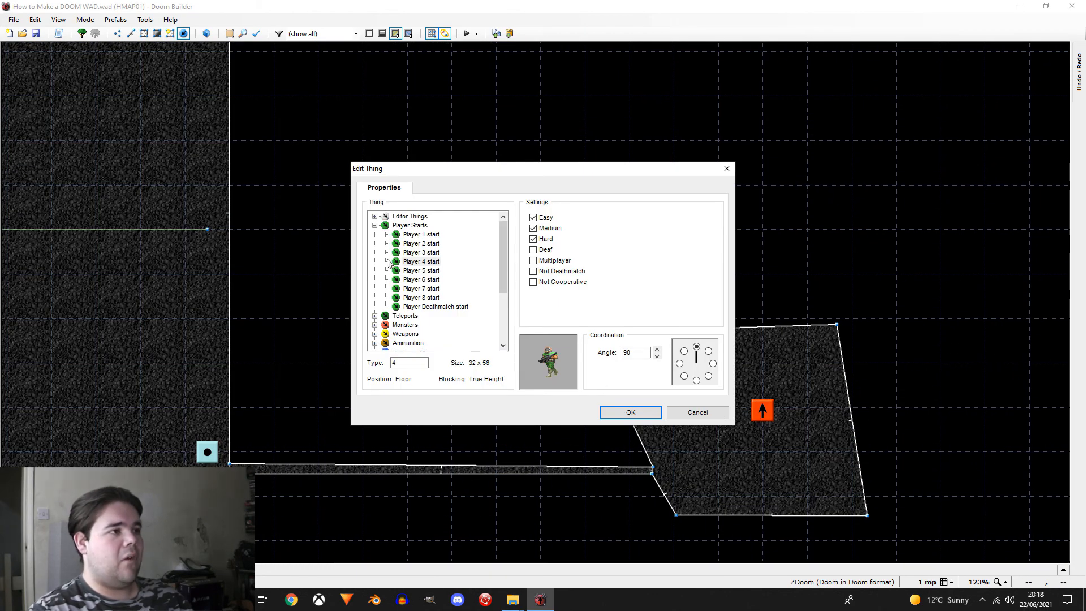
pyautogui.doubleClick(405, 324)
pyautogui.click(419, 279)
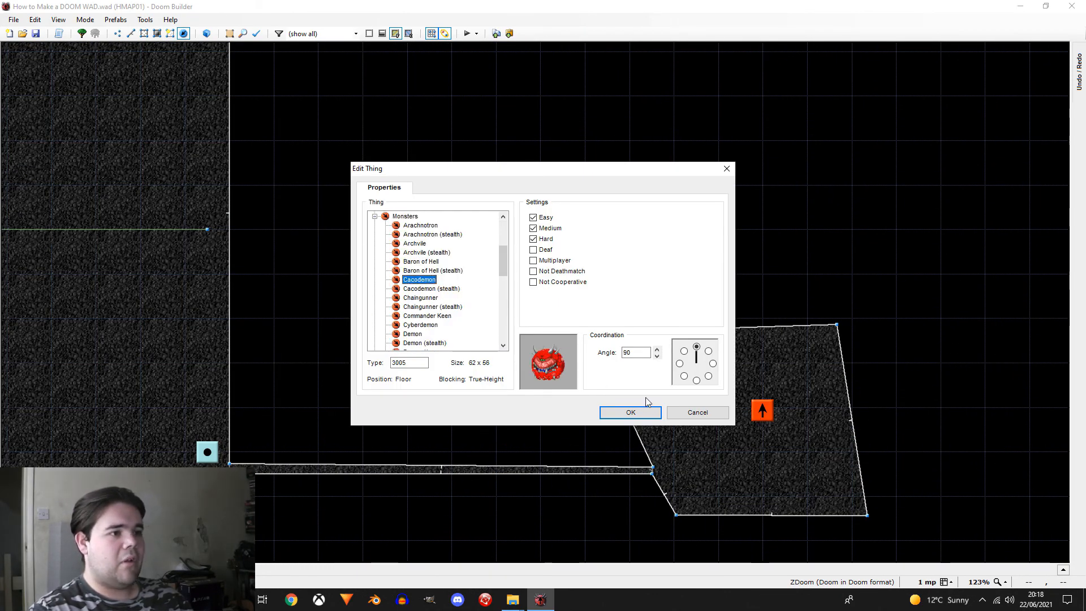
pyautogui.click(557, 260)
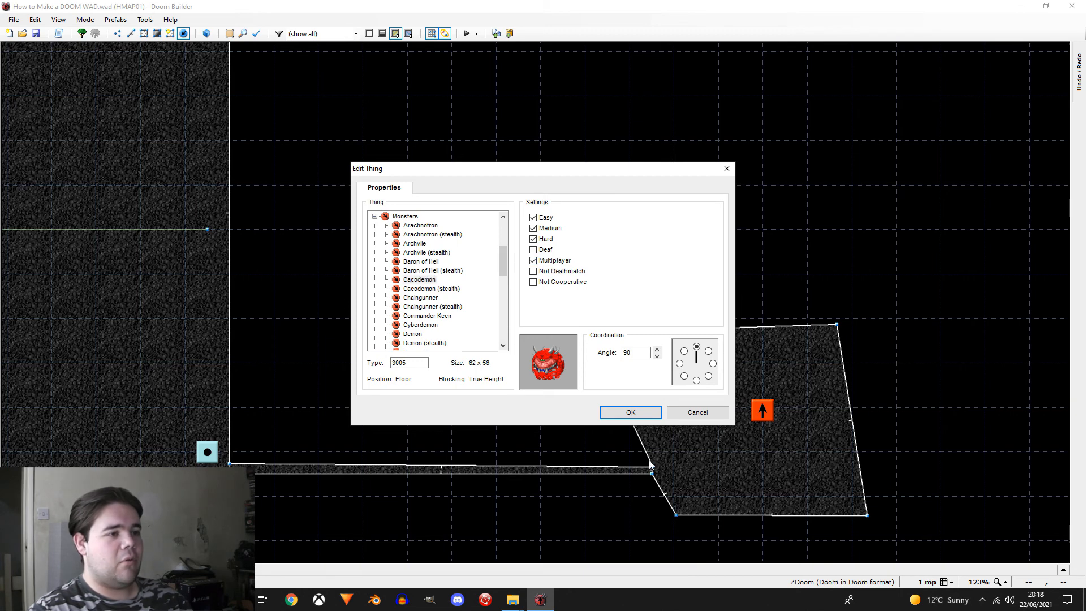
pyautogui.click(642, 415)
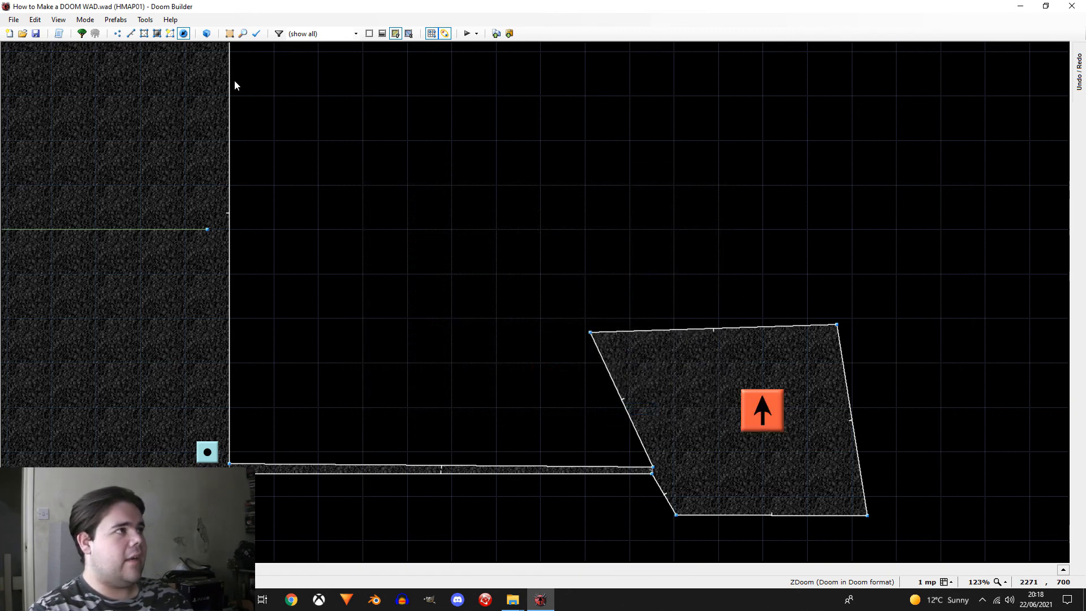
# Step: Draw a single linedef about 180 mp long inside the irregular room, west of the Cacodemon
pyautogui.click(131, 34)
pyautogui.rightClick(703, 362)
pyautogui.click(727, 487)
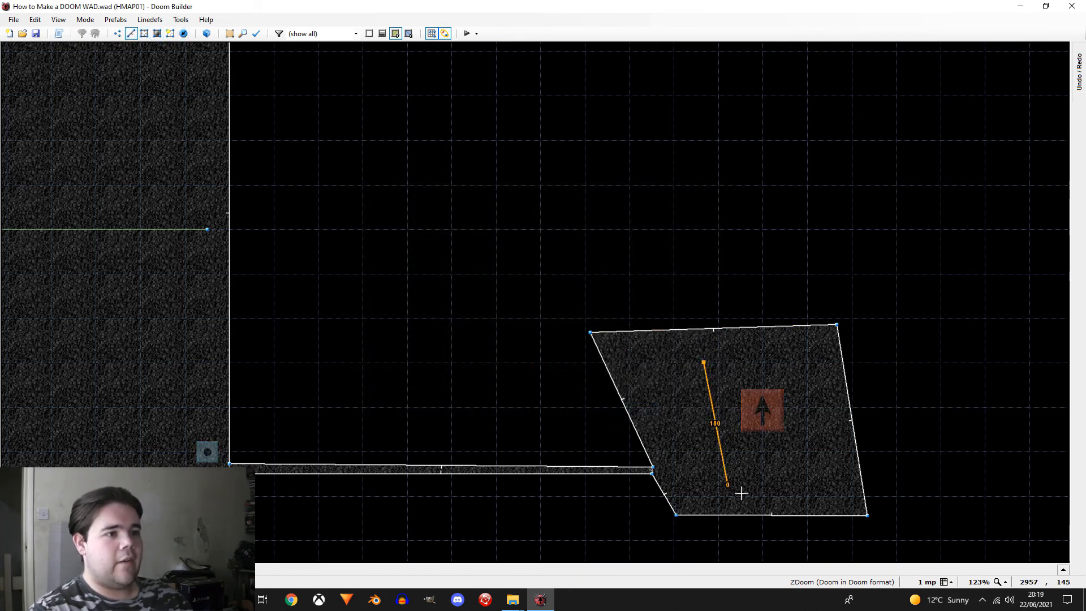
pyautogui.rightClick(730, 487)
pyautogui.scroll(-4, 811, 451)
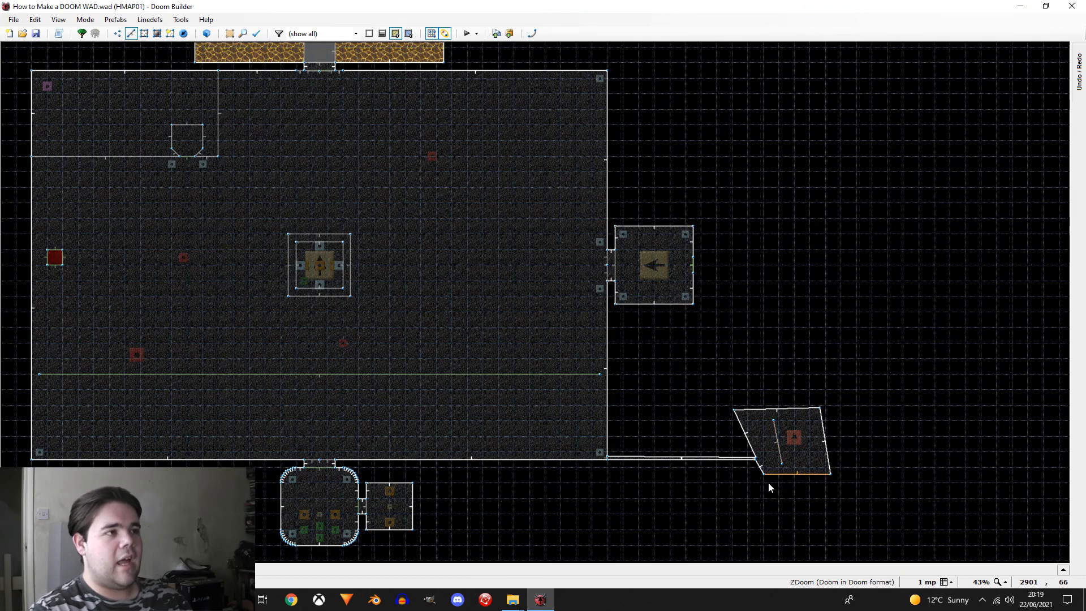
pyautogui.scroll(-3, 769, 481)
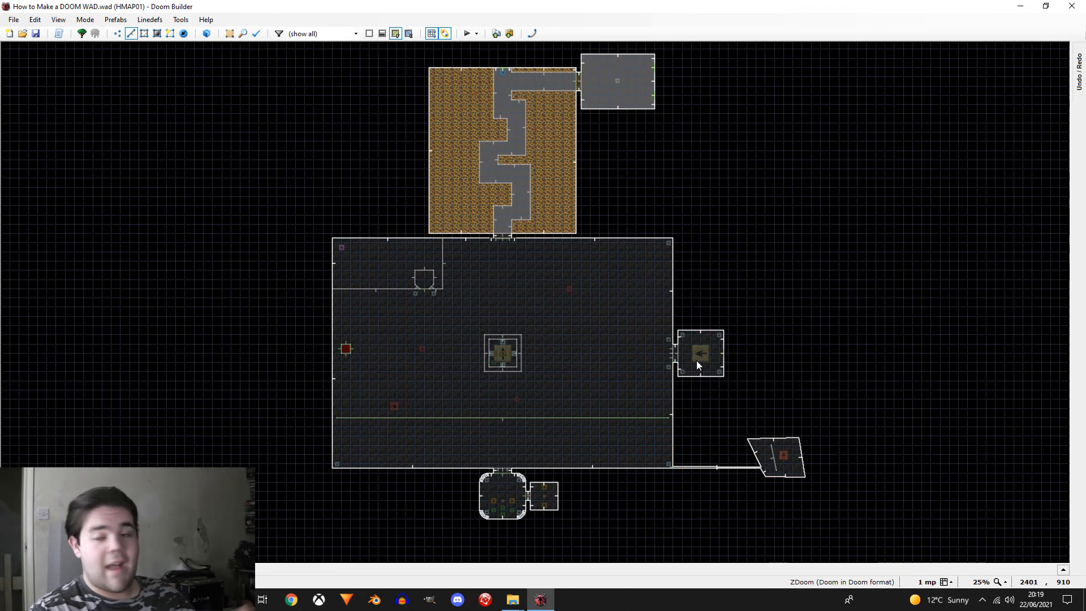
# Step: Undo the linedef, the Cacodemon, the irregular room and the thin corridor
pyautogui.hotkey('ctrl', 'z')
pyautogui.hotkey('ctrl', 'z')
pyautogui.hotkey('ctrl', 'z')
pyautogui.hotkey('ctrl', 'z')
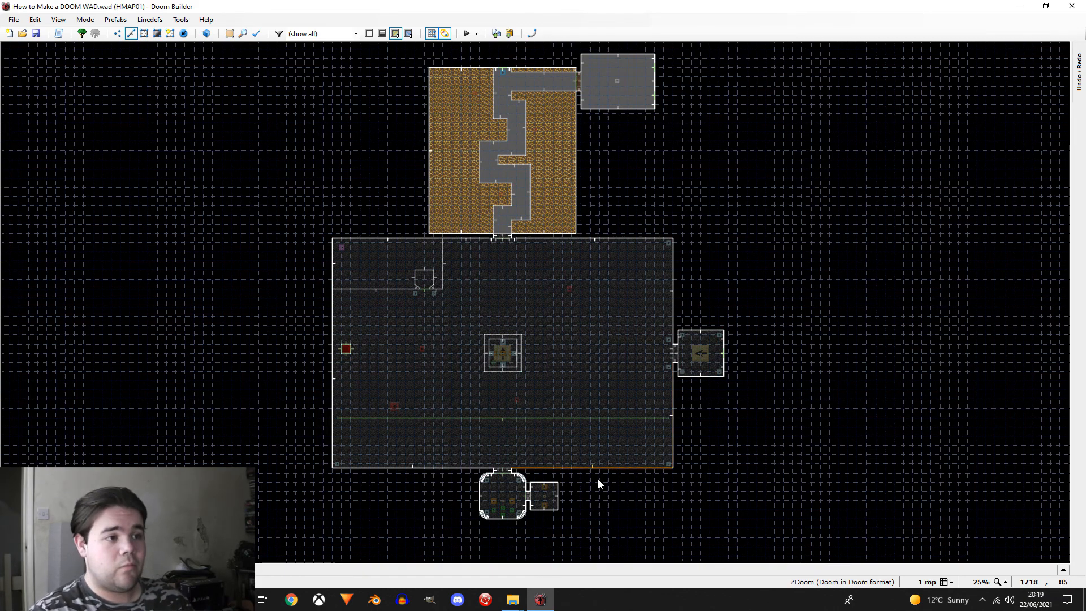
# Step: Set the map grid size to 32 mp and switch to Things mode
pyautogui.scroll(3, 463, 418)
pyautogui.scroll(-3, 491, 351)
pyautogui.scroll(3, 571, 372)
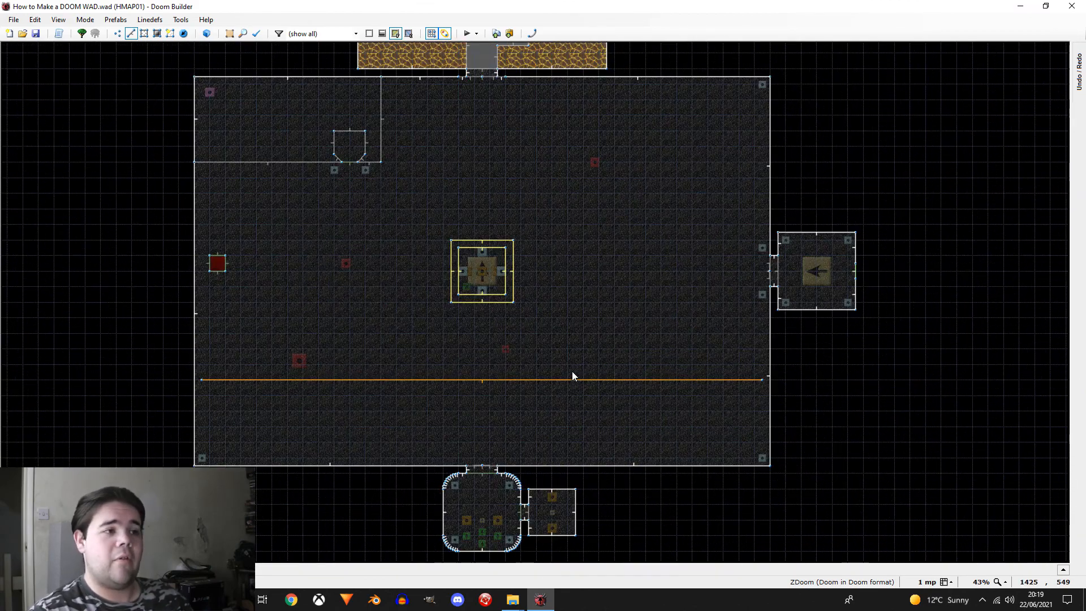
pyautogui.press('[')
pyautogui.press('[')
pyautogui.press('[')
pyautogui.press('[')
pyautogui.press('[')
pyautogui.press('[')
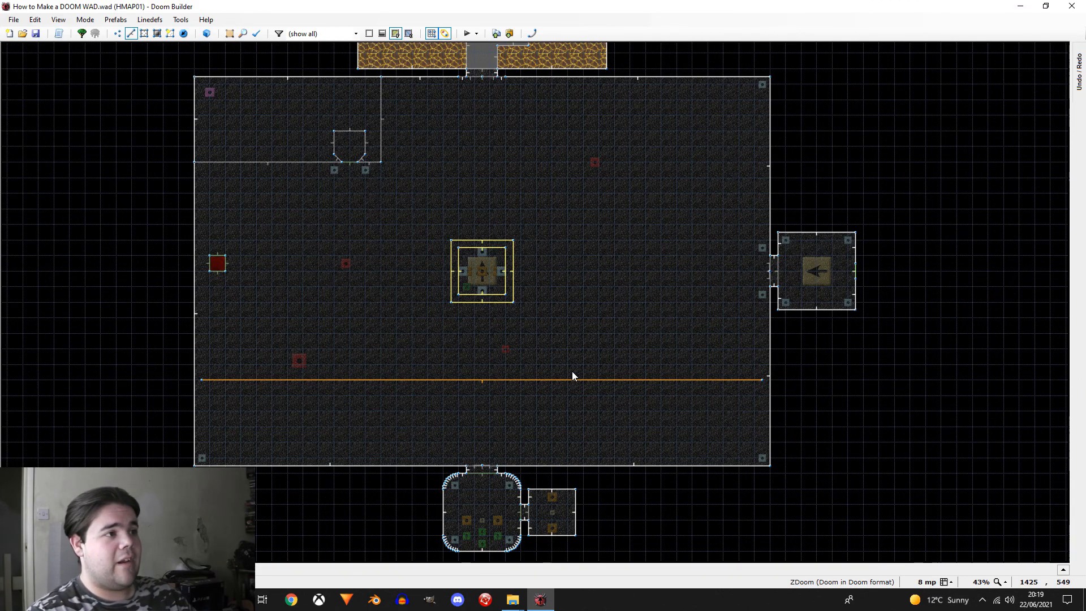
pyautogui.press('t')
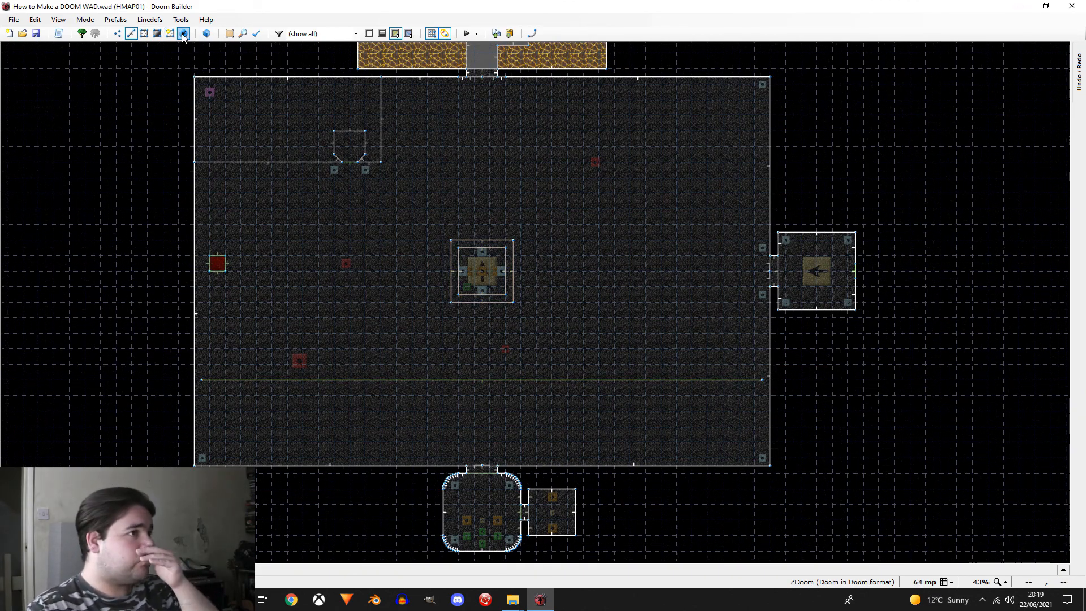
pyautogui.press('[')
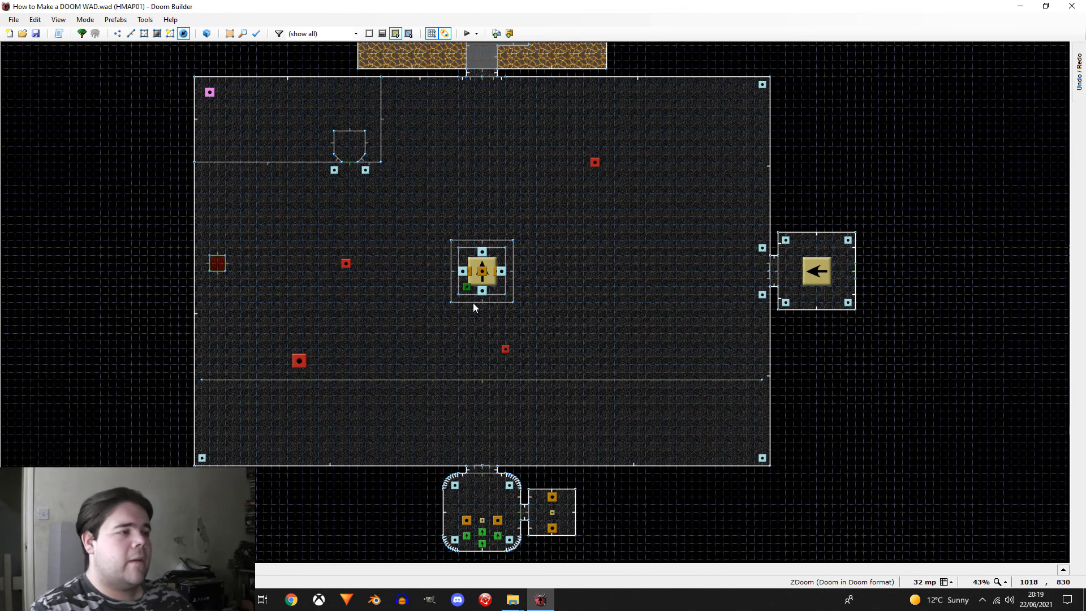
pyautogui.scroll(-1, 473, 303)
pyautogui.scroll(3, 480, 317)
pyautogui.scroll(-2, 480, 300)
pyautogui.scroll(-2, 485, 333)
pyautogui.scroll(3, 489, 328)
pyautogui.scroll(-2, 497, 323)
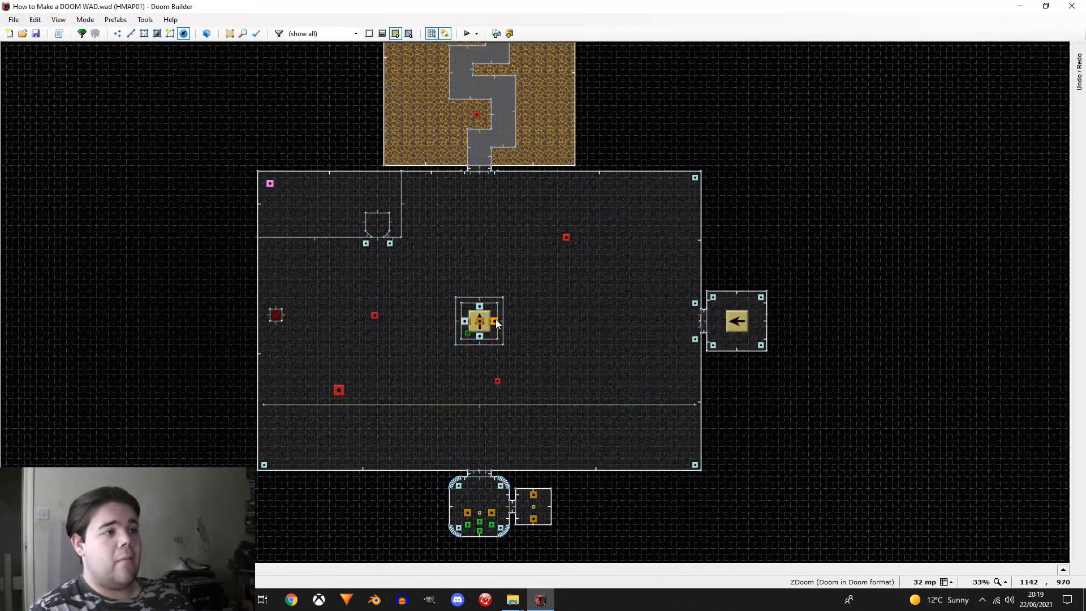
# Step: Place a new multiplayer thing southwest of the central platform and make it an Ammo clip
pyautogui.scroll(2, 496, 323)
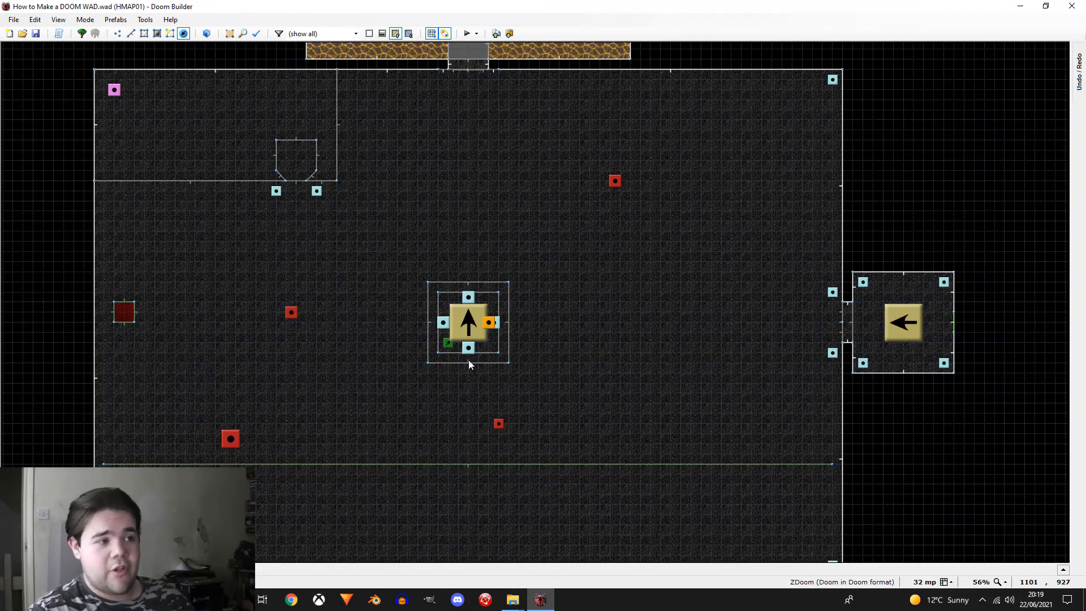
pyautogui.scroll(3, 434, 414)
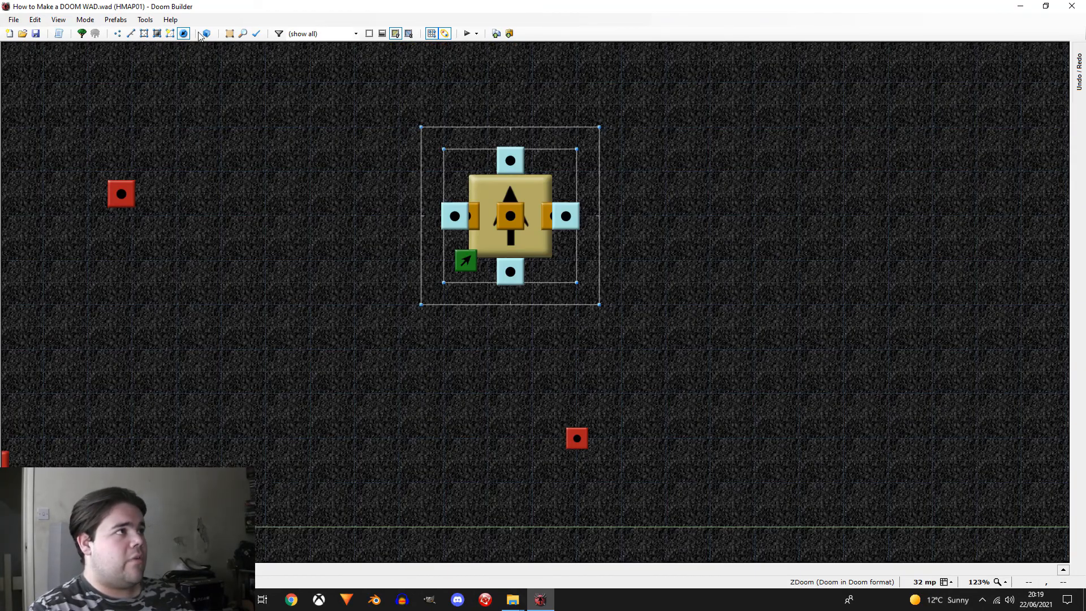
pyautogui.moveTo(597, 350); pyautogui.dragTo(403, 339, button='right')
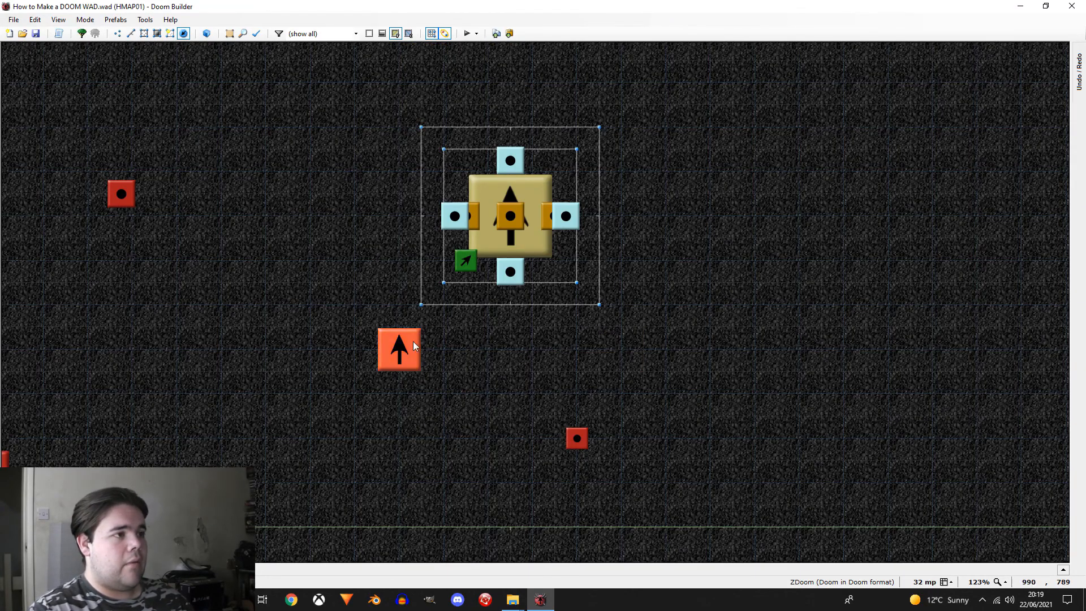
pyautogui.rightClick(398, 346)
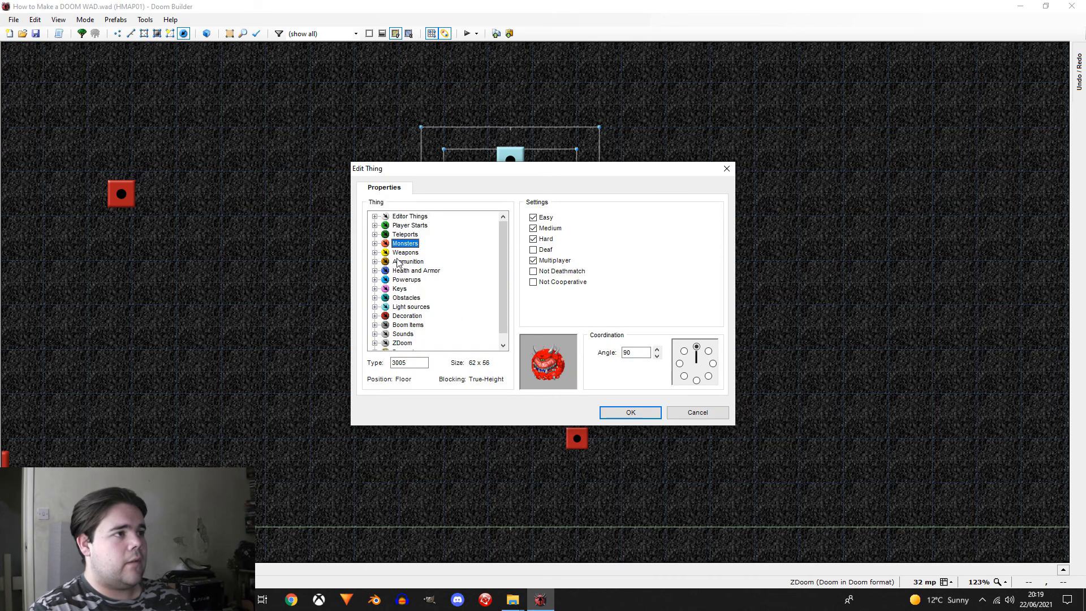
pyautogui.doubleClick(407, 261)
pyautogui.click(421, 272)
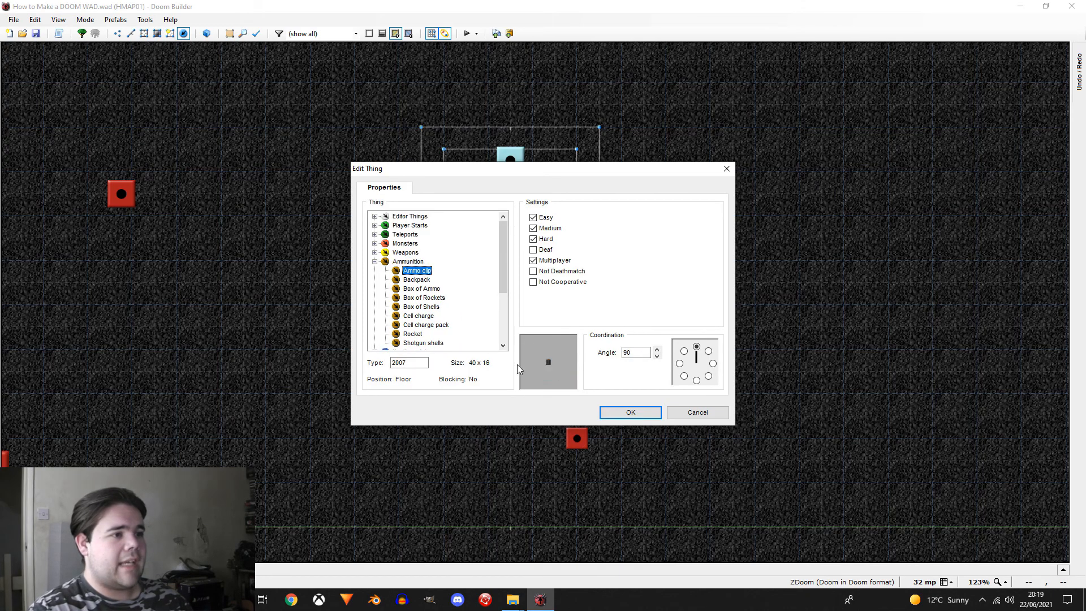
pyautogui.click(630, 411)
# Step: Add three more copies of the ammo clip, placed southeast, northwest and northeast of the central platform
pyautogui.scroll(-3, 745, 348)
pyautogui.moveTo(634, 347); pyautogui.dragTo(547, 360, button='right')
pyautogui.moveTo(352, 157); pyautogui.dragTo(350, 156, button='right')
pyautogui.moveTo(405, 203); pyautogui.dragTo(406, 204, button='right')
pyautogui.moveTo(587, 215); pyautogui.dragTo(538, 205, button='right')
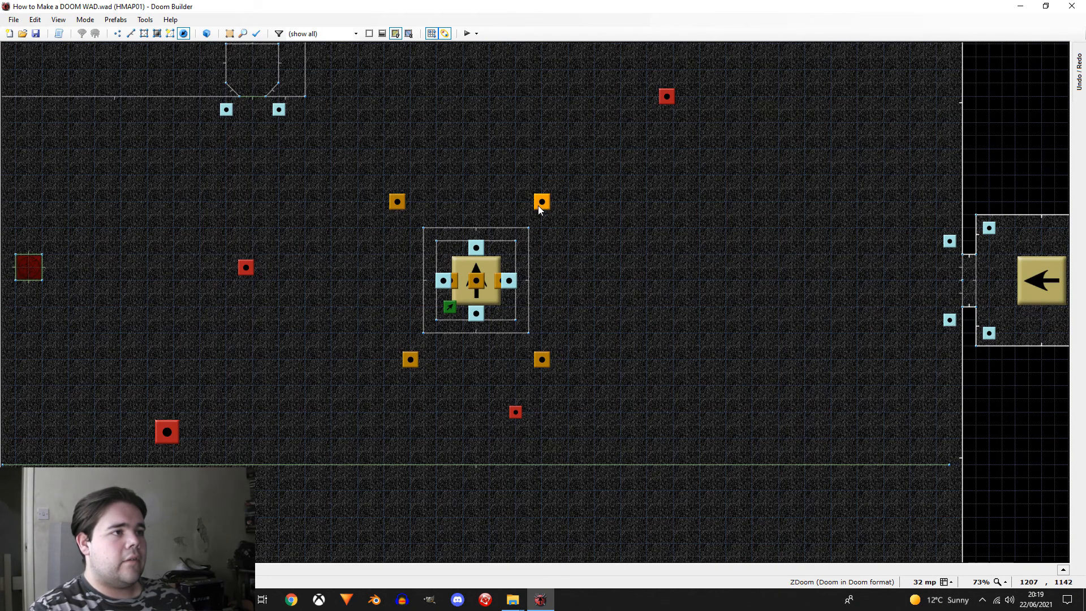
# Step: Move the four ammo clips into a symmetrical square, each one 32 mp grid square diagonally outside a corner of the central platform
pyautogui.moveTo(543, 368); pyautogui.dragTo(538, 354, button='right')
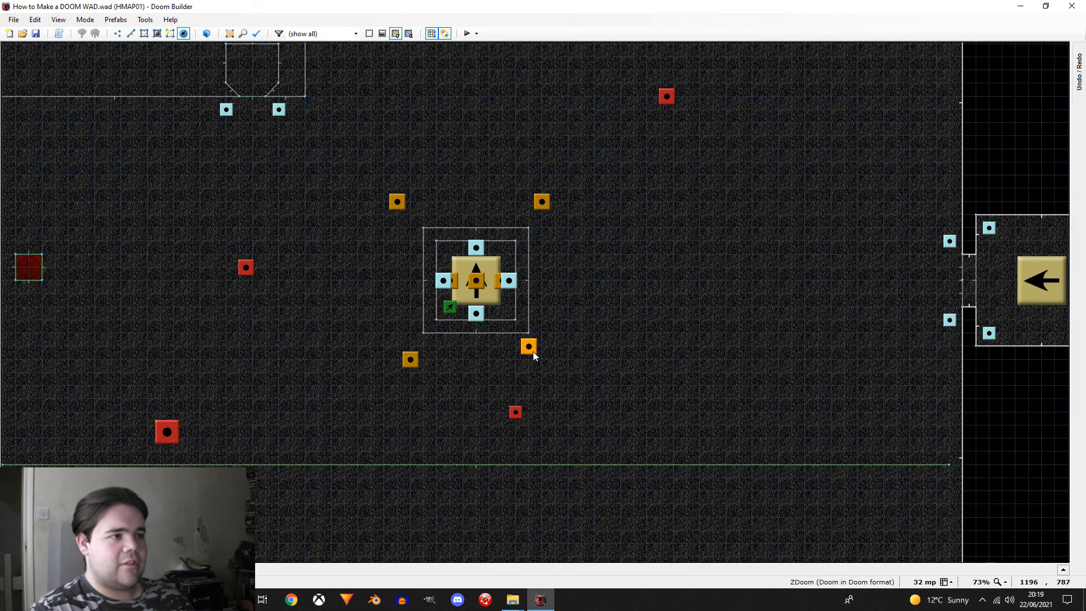
pyautogui.moveTo(535, 202); pyautogui.dragTo(536, 215, button='right')
pyautogui.moveTo(389, 213)
pyautogui.mouseDown(button='right')
pyautogui.moveTo(402, 213)
pyautogui.moveTo(403, 227)
pyautogui.mouseUp(button='right')
pyautogui.moveTo(413, 366); pyautogui.dragTo(414, 351, button='right')
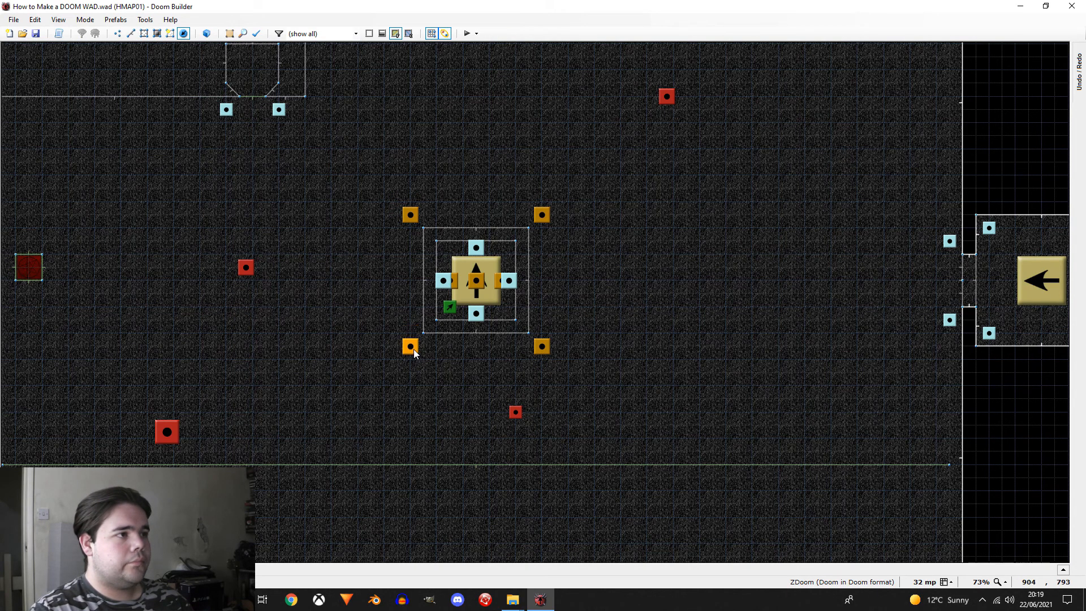
# Step: Select the four ammo clips around the central platform and check the Multiplayer setting in their shared properties
pyautogui.click(418, 349)
pyautogui.click(408, 215)
pyautogui.click(542, 216)
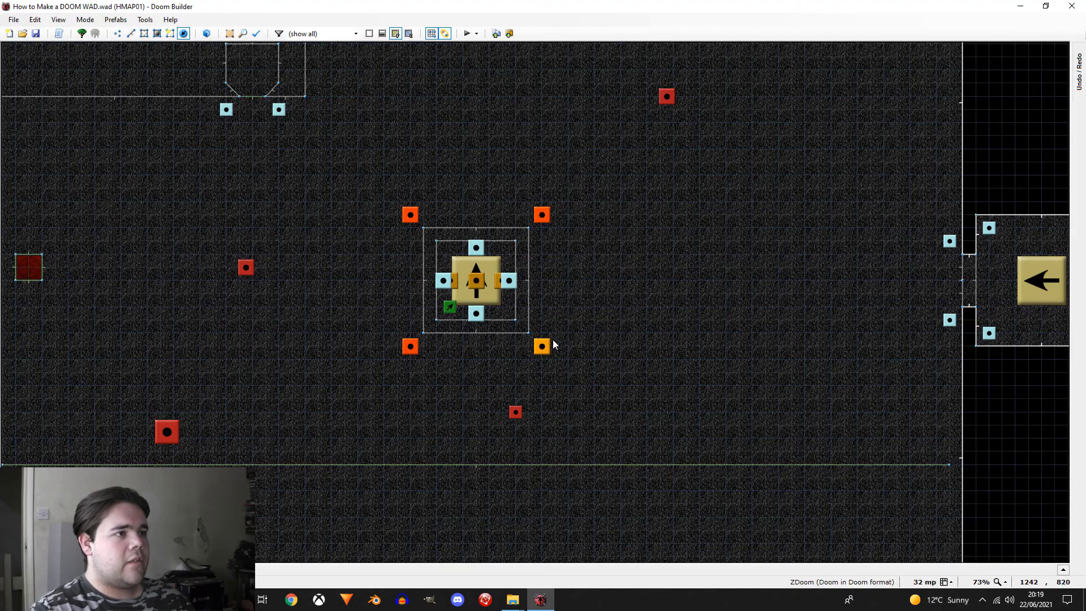
pyautogui.click(543, 346)
pyautogui.rightClick(543, 346)
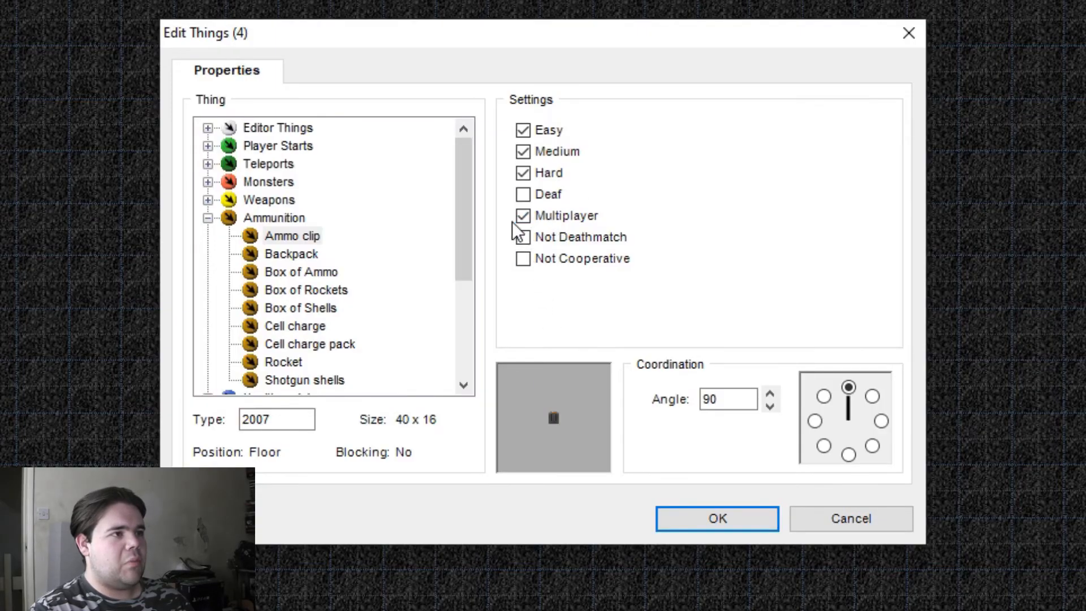
pyautogui.click(718, 519)
# Step: Copy the soulsphere from the north end of the lava room's walkway to its east end and enable Multiplayer on the copy
pyautogui.scroll(-5, 662, 345)
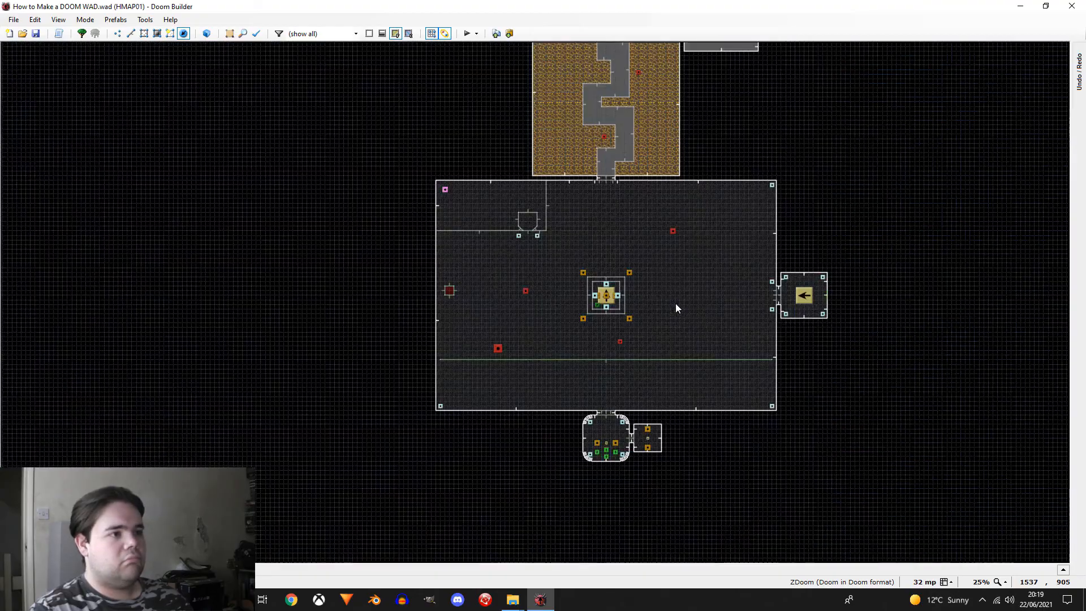
pyautogui.scroll(5, 697, 276)
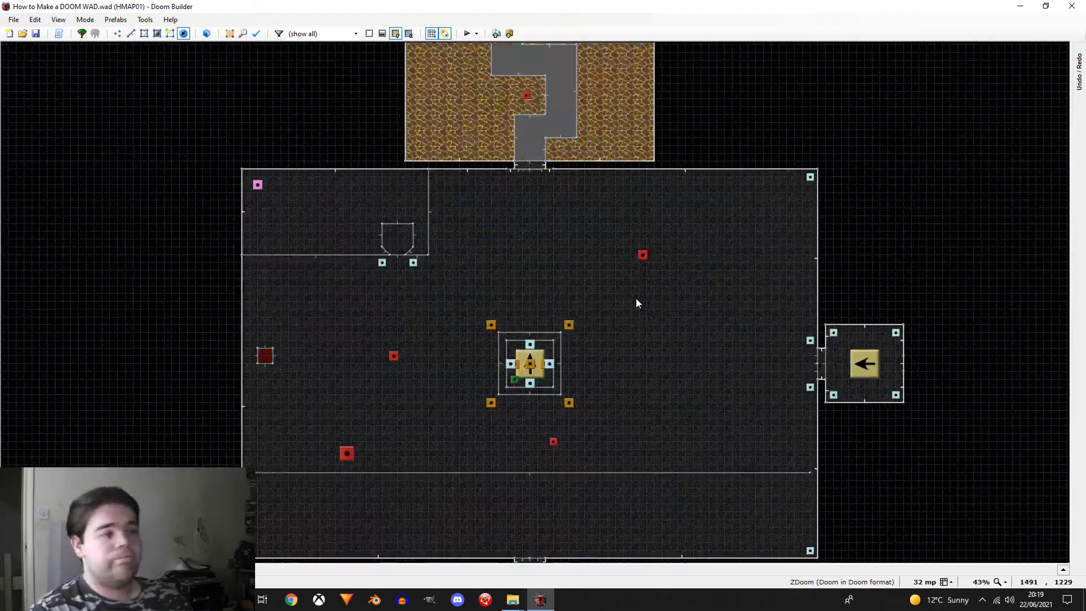
pyautogui.scroll(-3, 577, 316)
pyautogui.scroll(5, 569, 196)
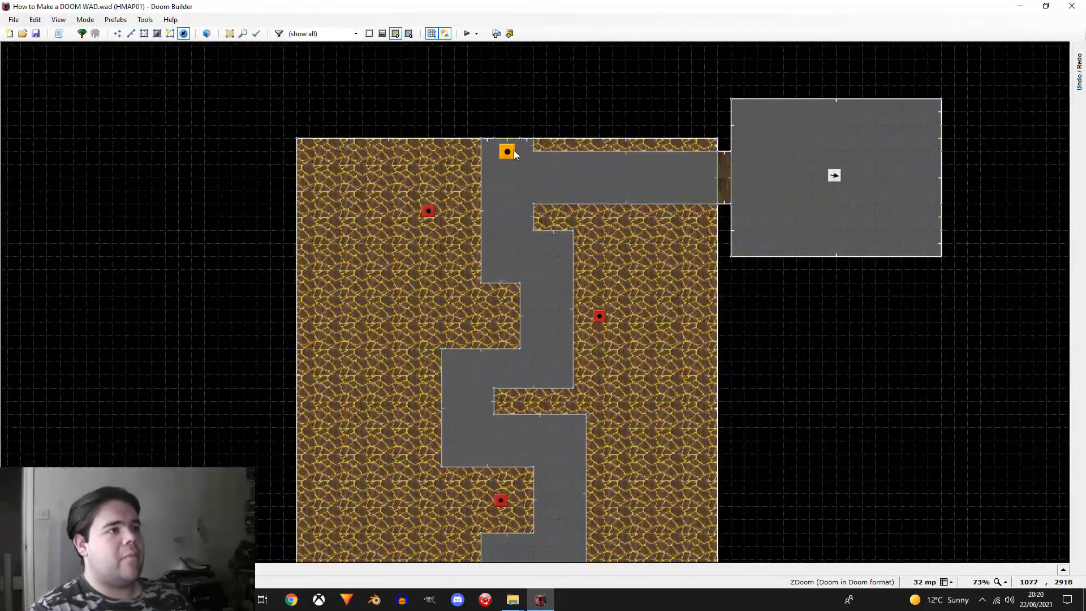
pyautogui.hotkey('ctrl', 'c')
pyautogui.hotkey('ctrl', 'v')
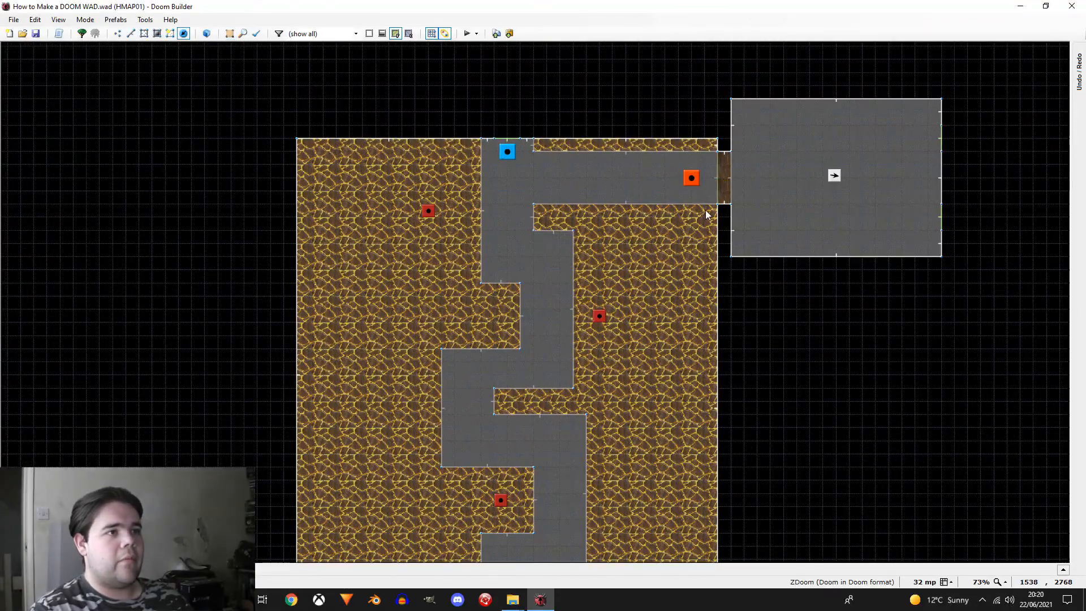
pyautogui.rightClick(692, 188)
pyautogui.click(542, 260)
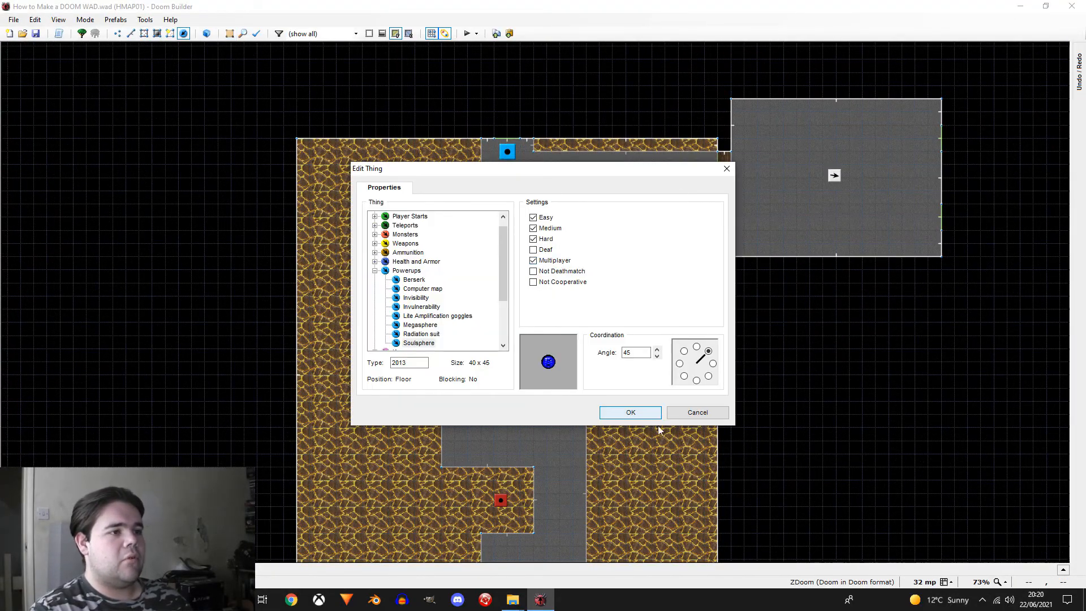
pyautogui.click(630, 412)
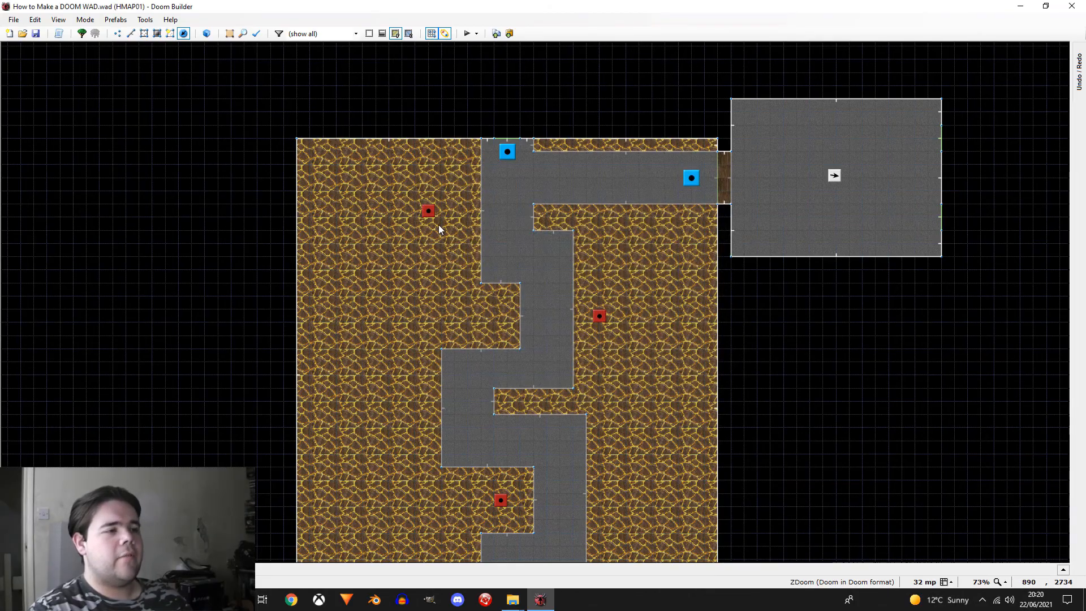
# Step: Place a south-facing Mancubus with Multiplayer enabled in the main hall, just south of the lava room's doorway
pyautogui.scroll(-5, 439, 225)
pyautogui.scroll(5, 443, 274)
pyautogui.scroll(-1, 451, 354)
pyautogui.scroll(2, 426, 388)
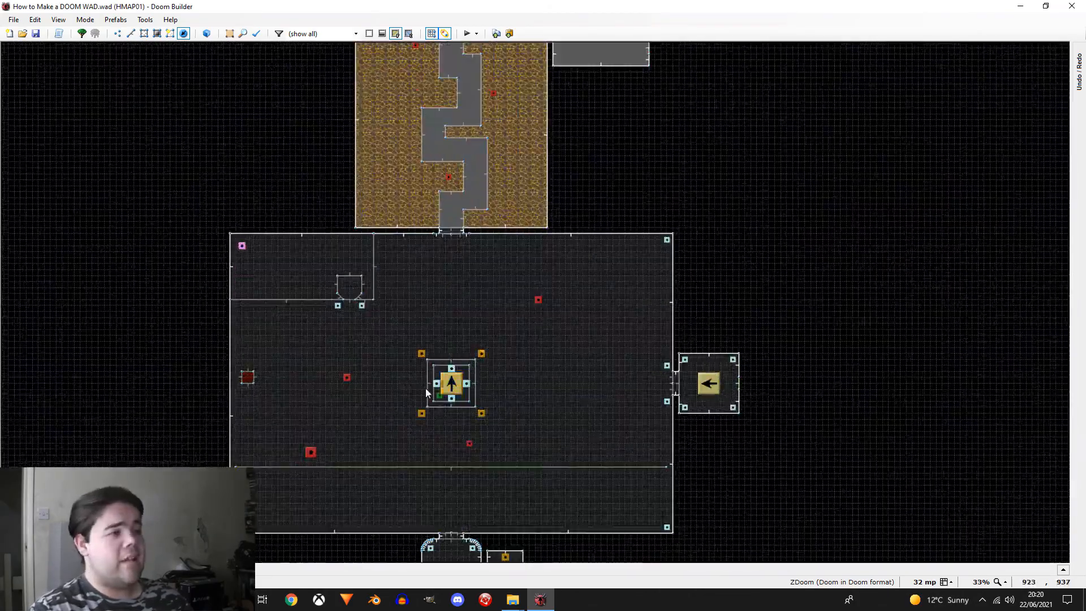
pyautogui.scroll(-1, 456, 354)
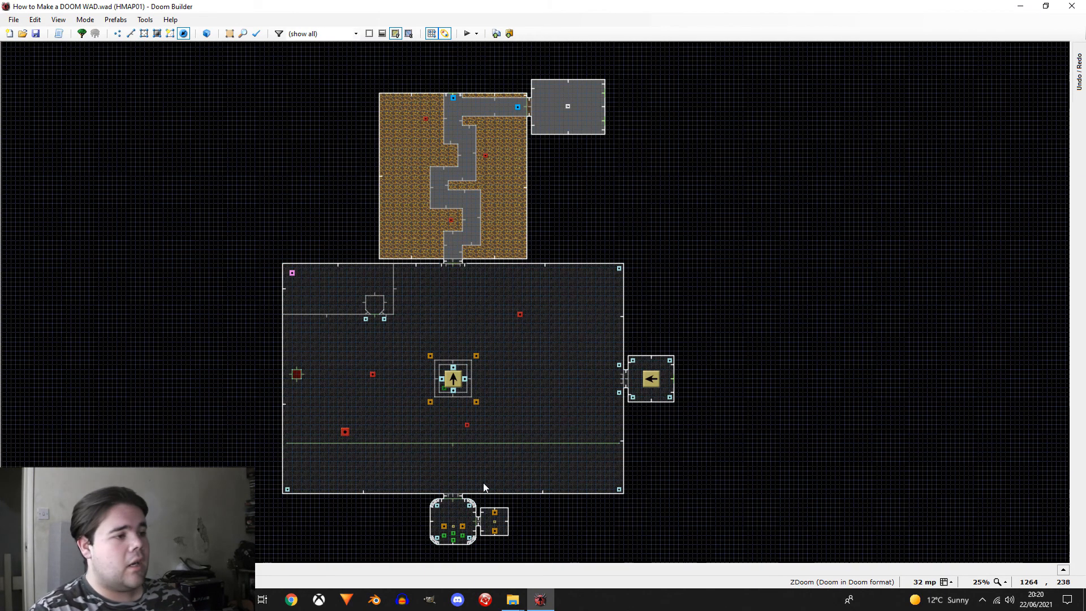
pyautogui.scroll(-1, 484, 472)
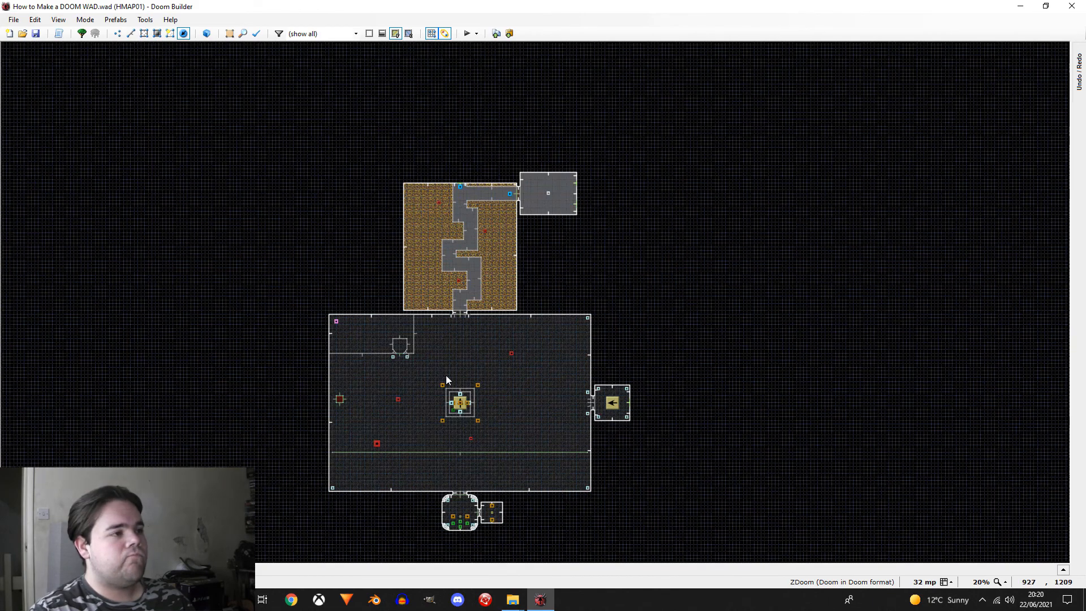
pyautogui.scroll(7, 467, 331)
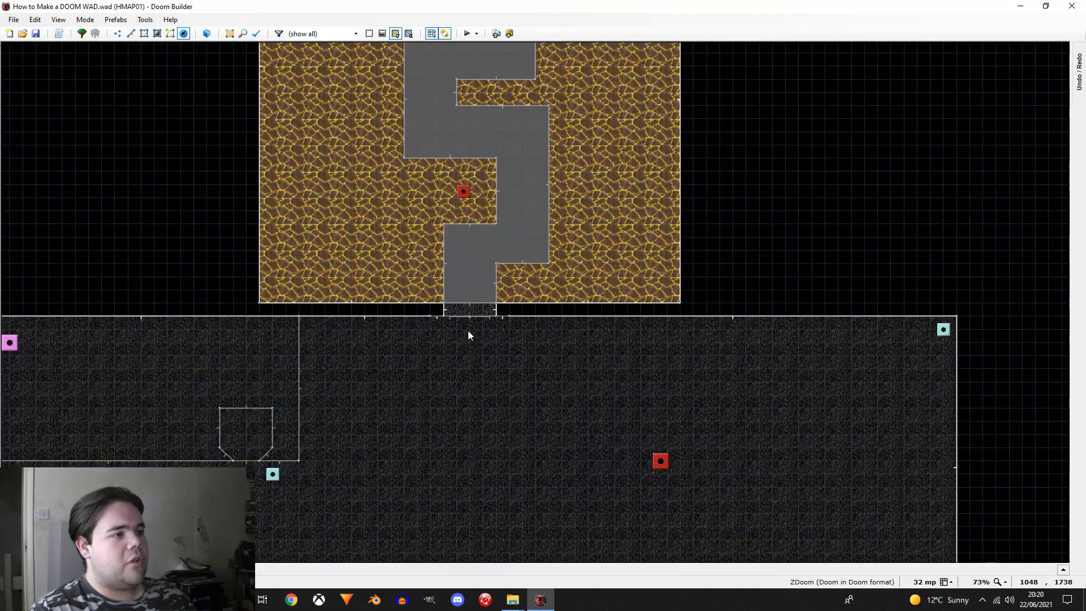
pyautogui.scroll(2, 465, 323)
pyautogui.rightClick(476, 338)
pyautogui.click(374, 270)
pyautogui.click(375, 234)
pyautogui.scroll(-7, 419, 302)
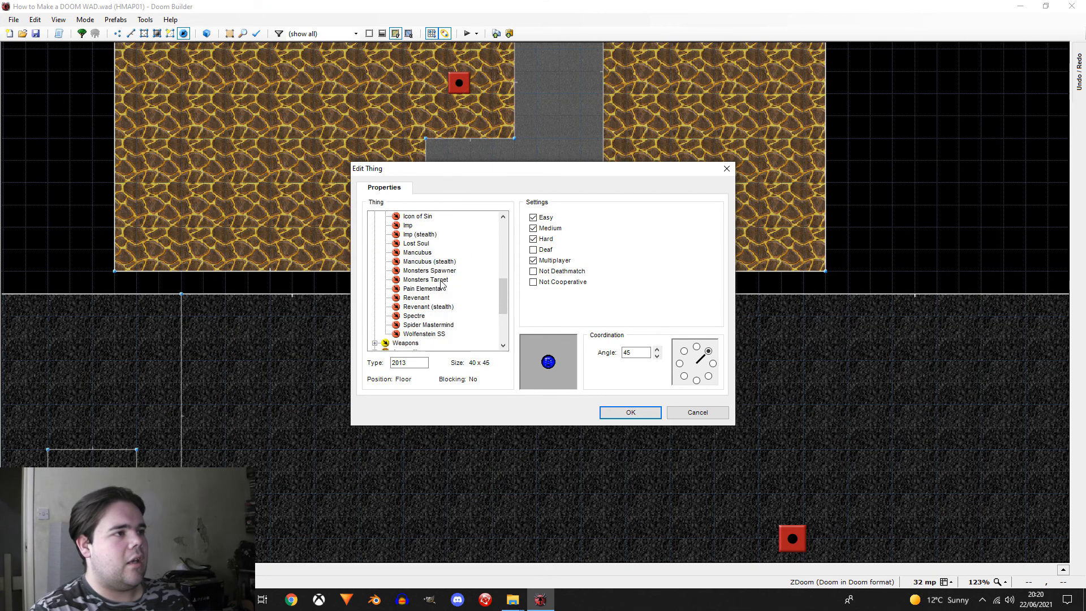
pyautogui.click(413, 253)
pyautogui.click(696, 380)
pyautogui.click(630, 412)
pyautogui.scroll(-5, 524, 405)
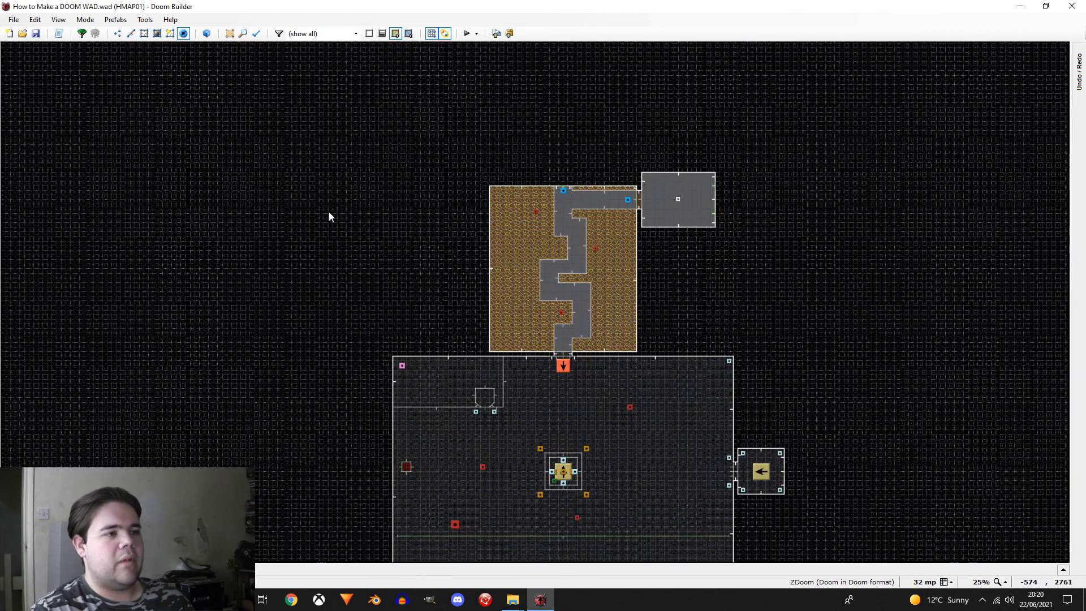
# Step: Test the map in single player, visiting the secret room, the main hall and the exit room
pyautogui.scroll(-2, 331, 217)
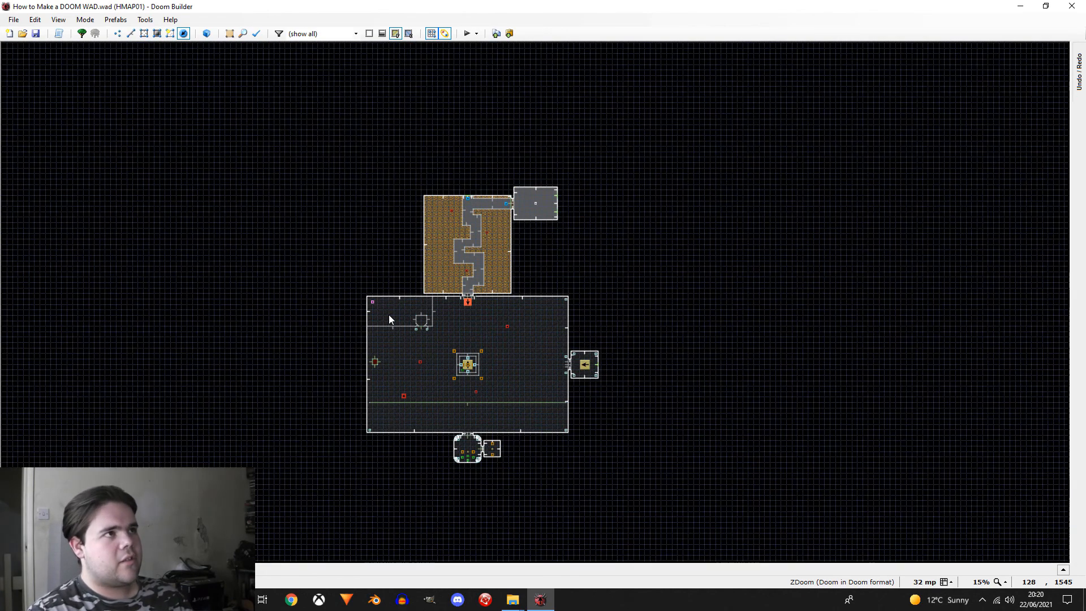
pyautogui.click(467, 34)
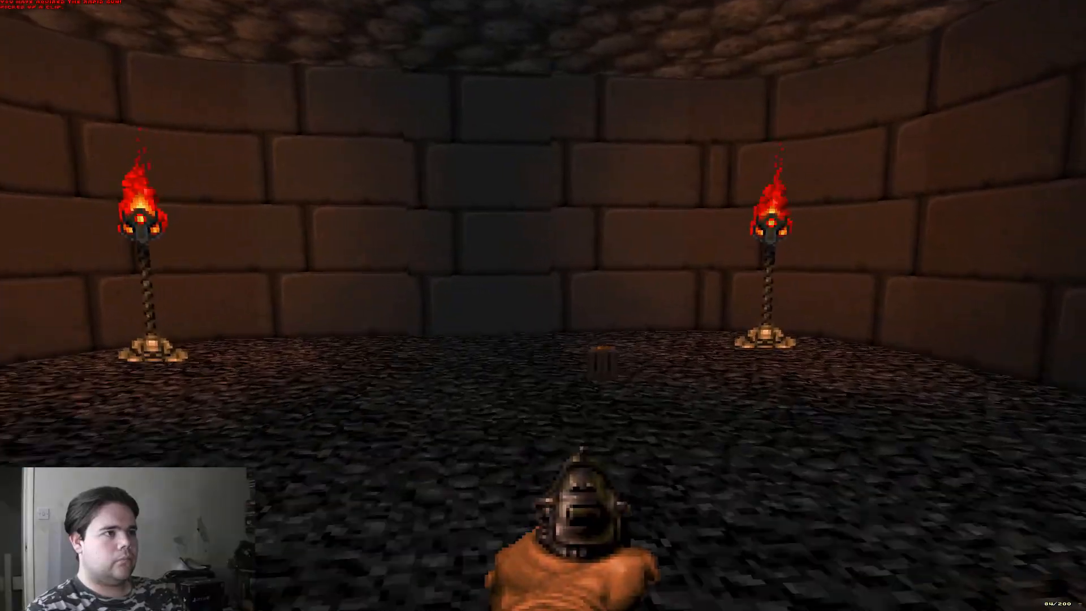
pyautogui.press('w')
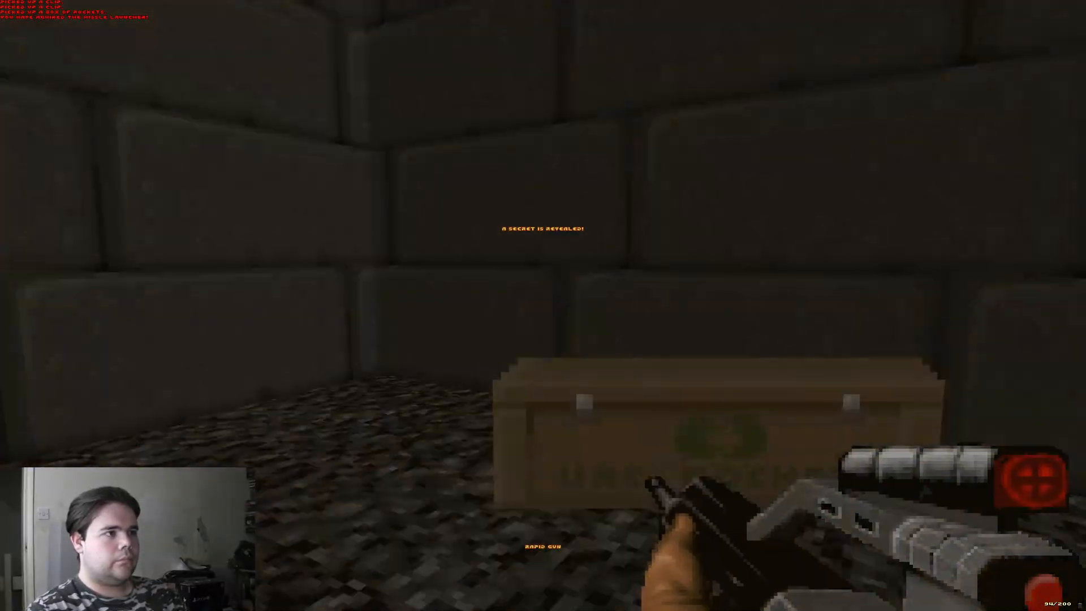
pyautogui.press('w')
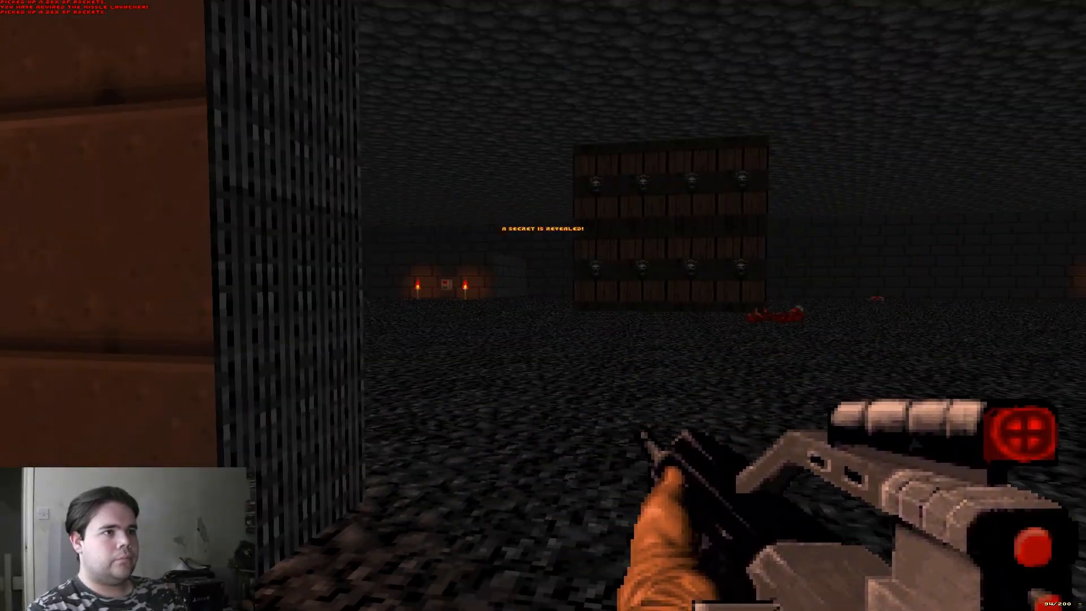
pyautogui.press('w')
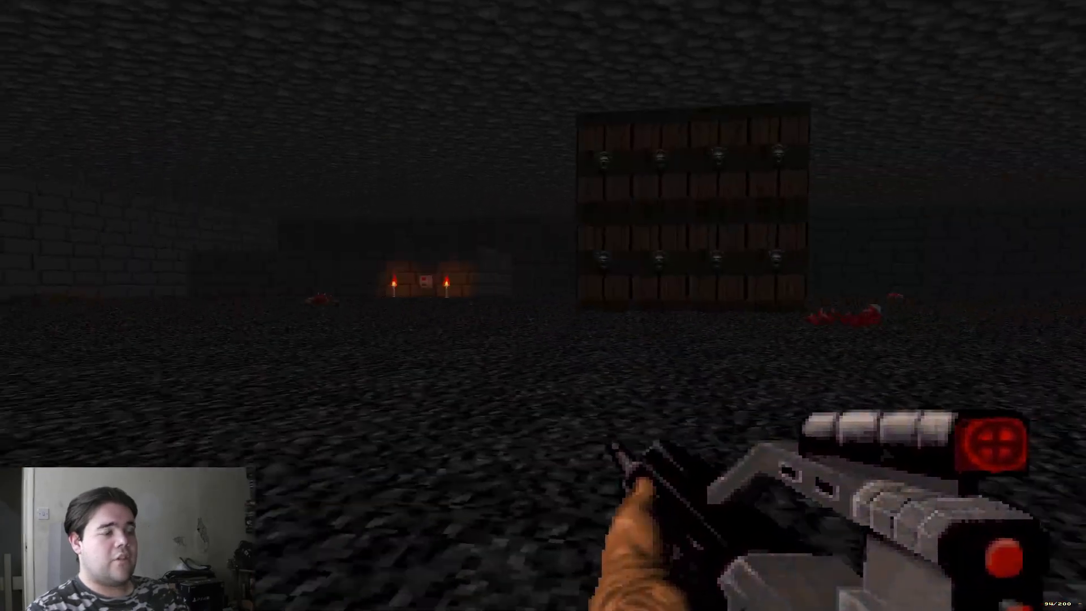
pyautogui.press('a')
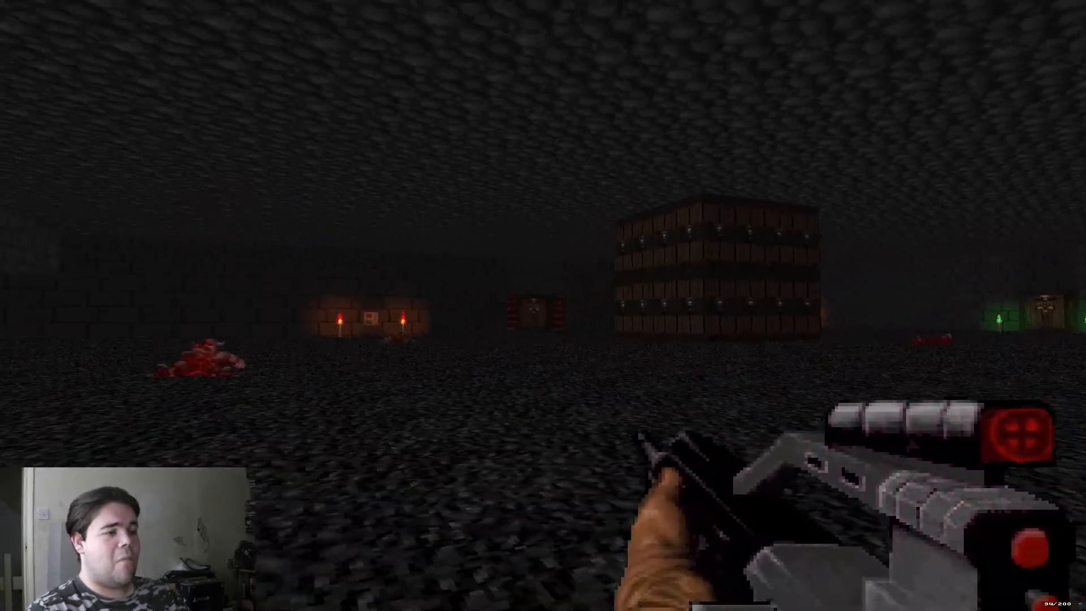
pyautogui.press('w')
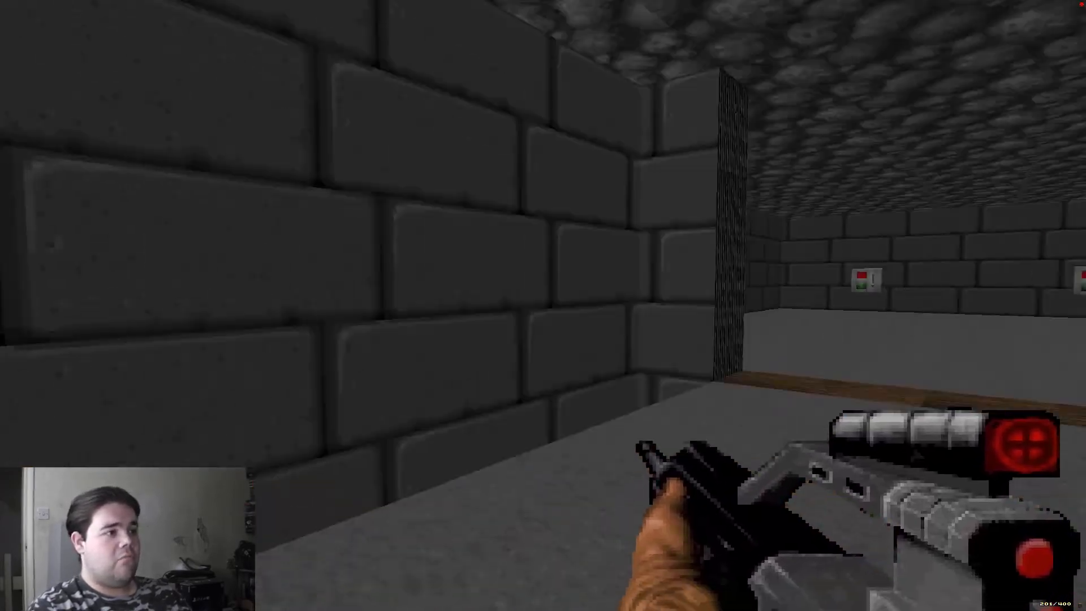
pyautogui.press('w')
pyautogui.press('e')
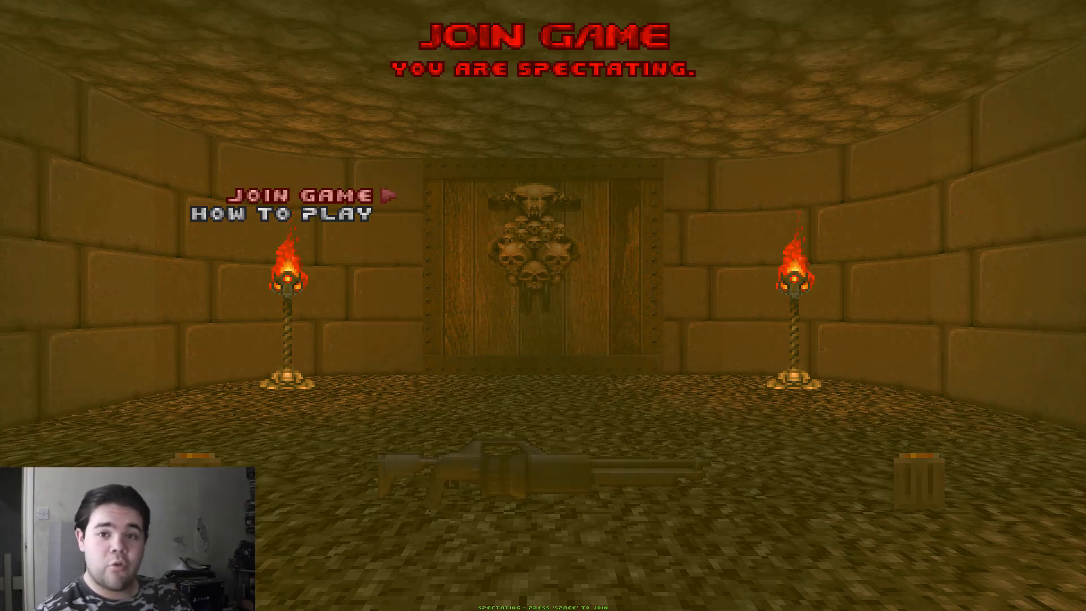
# Step: Join the multiplayer game, collect the rapid gun and ammo clips in the start room, and approach the platform in the main hall
pyautogui.press('Return')
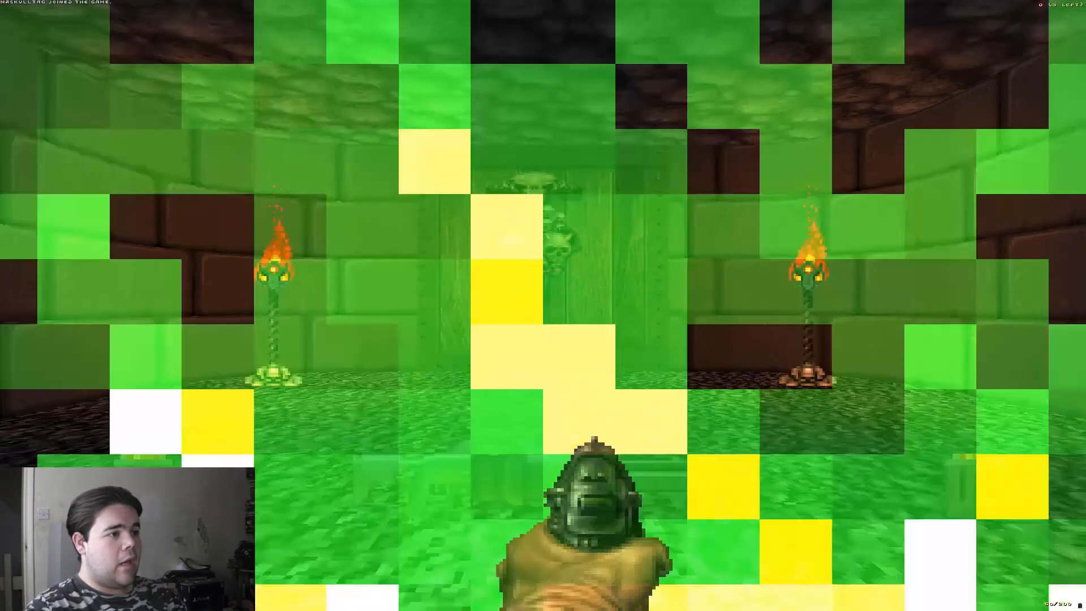
pyautogui.press('w')
pyautogui.press('e')
pyautogui.press('4')
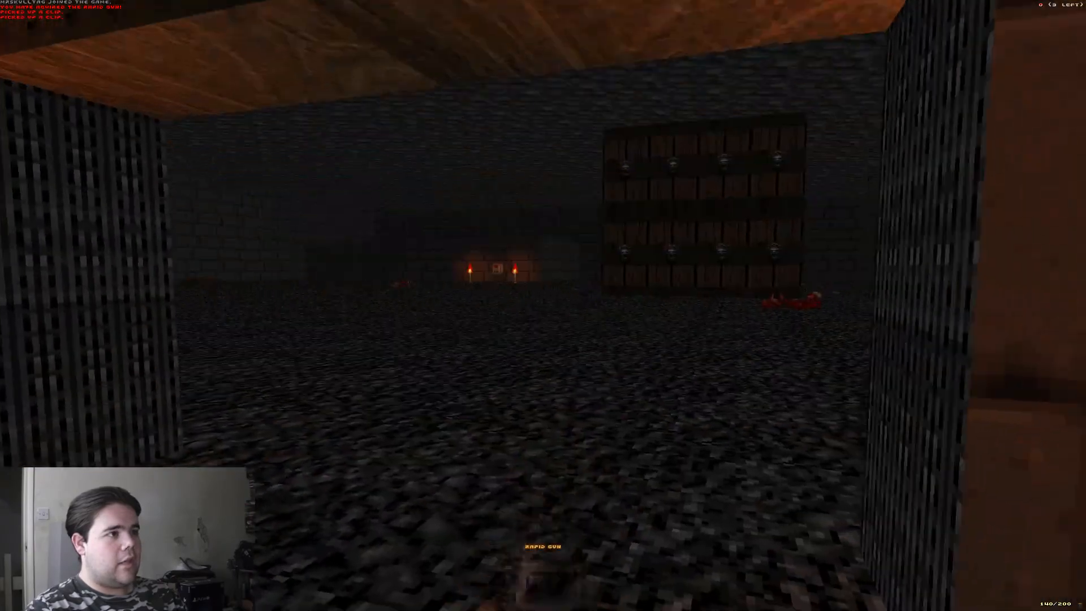
pyautogui.press('a')
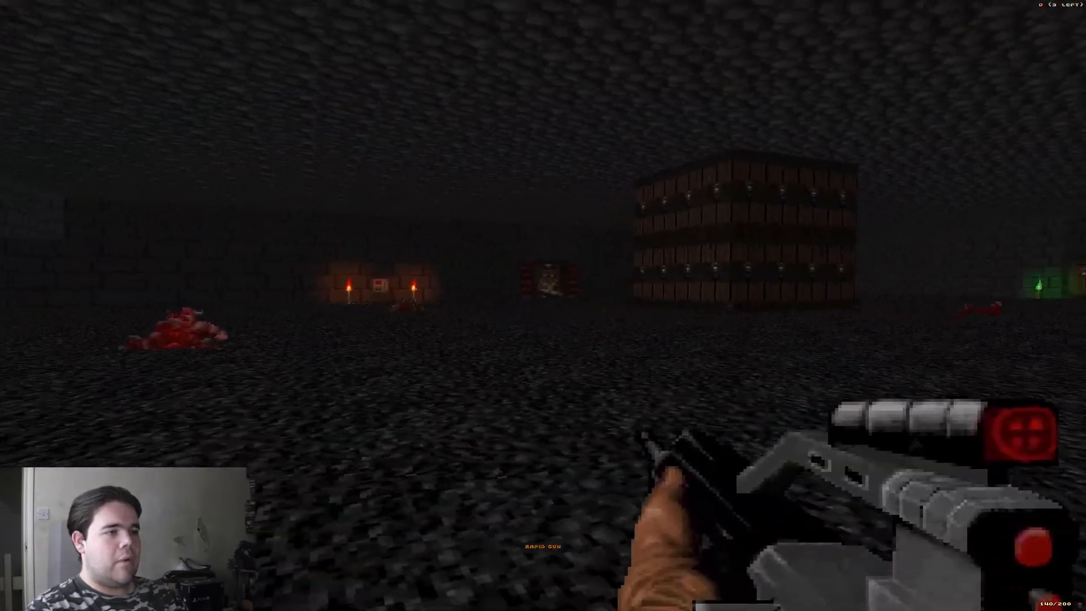
pyautogui.press('d')
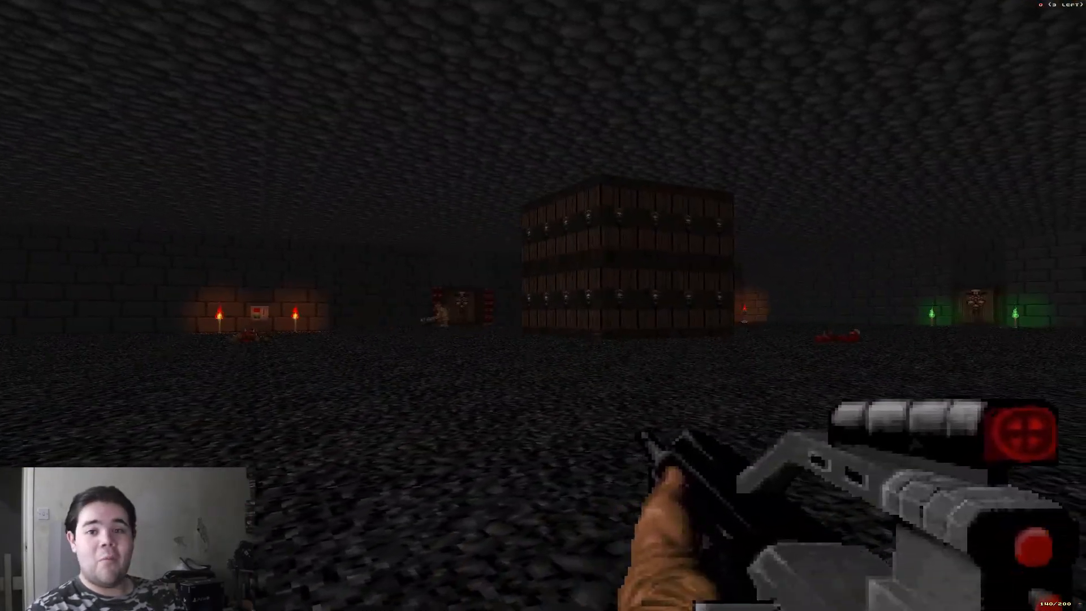
pyautogui.press('w')
pyautogui.press('d')
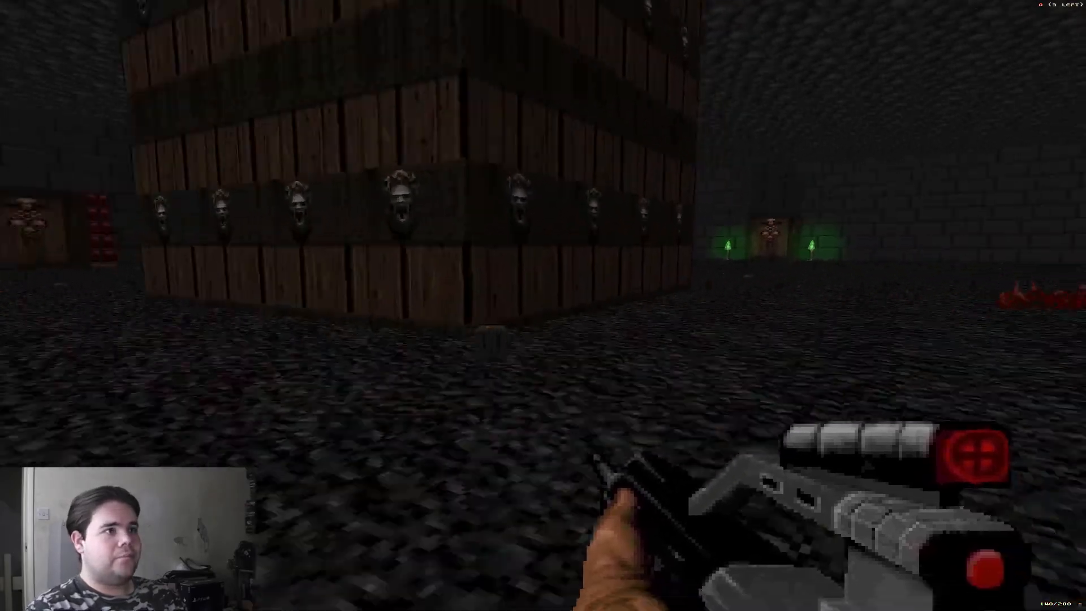
# Step: Take the red skull key to the red-marked door of the lava room and open it
pyautogui.press('w')
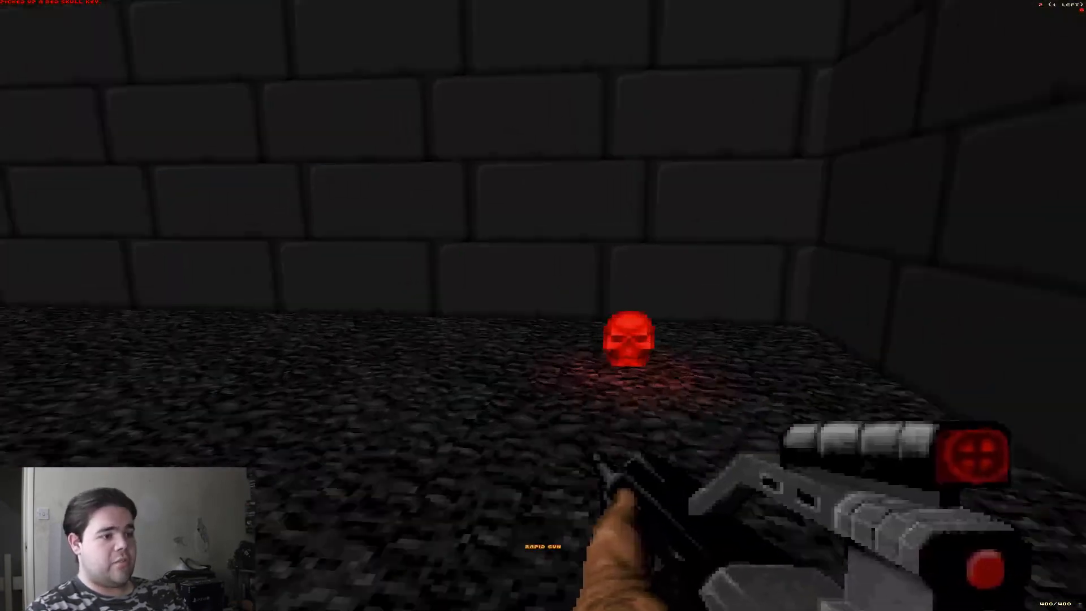
pyautogui.press('w')
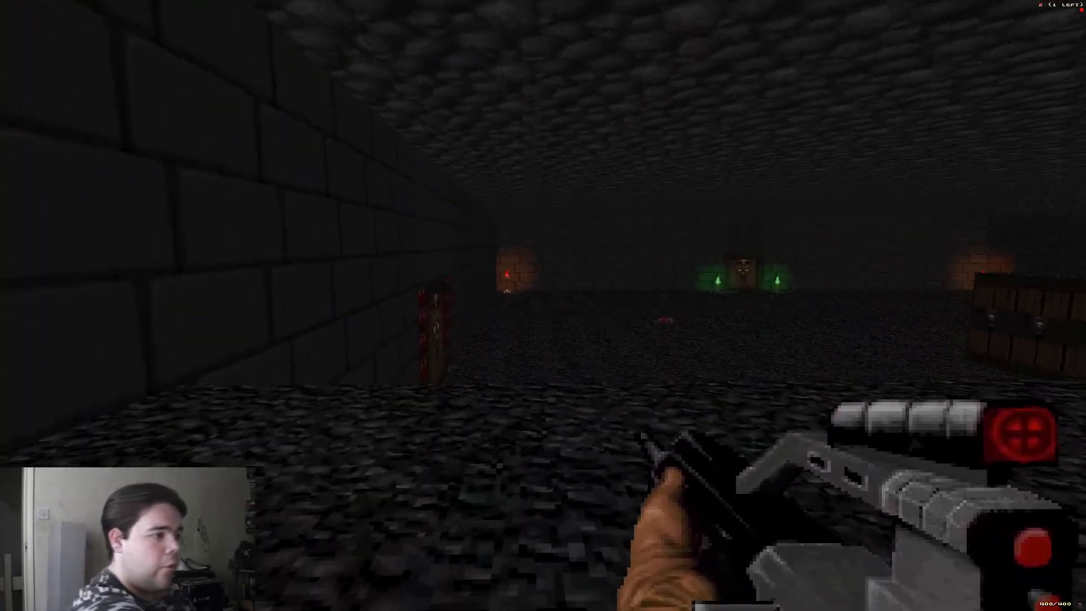
pyautogui.press('w')
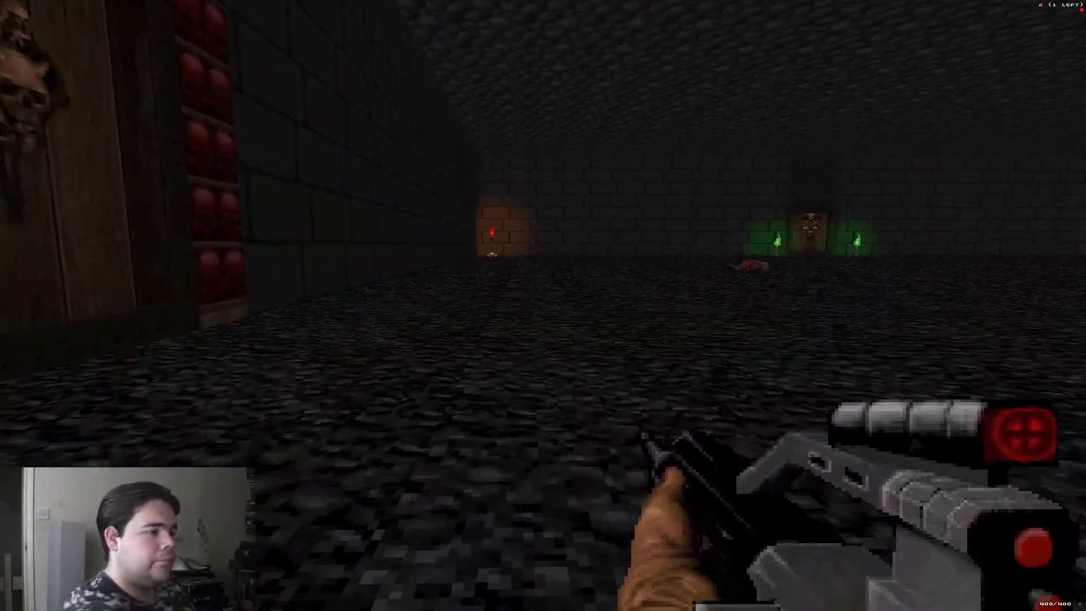
pyautogui.press('w')
pyautogui.press('e')
# Step: Cross the lava room's walkway, collect the soulsphere and activate the wall switch beside it
pyautogui.press('w')
pyautogui.press('w')
pyautogui.press('s')
pyautogui.press('w')
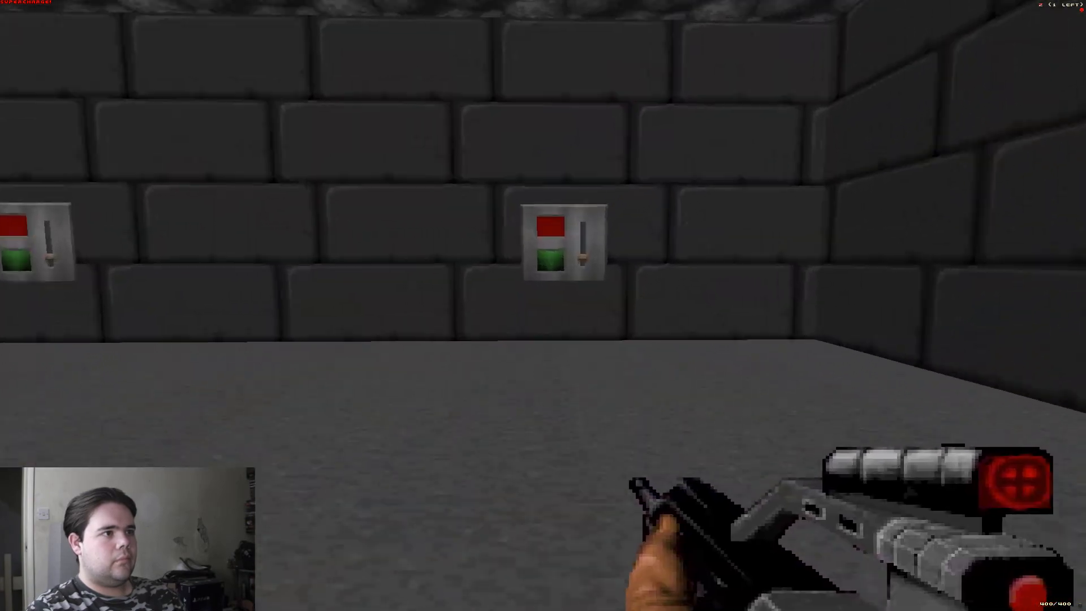
pyautogui.press('w')
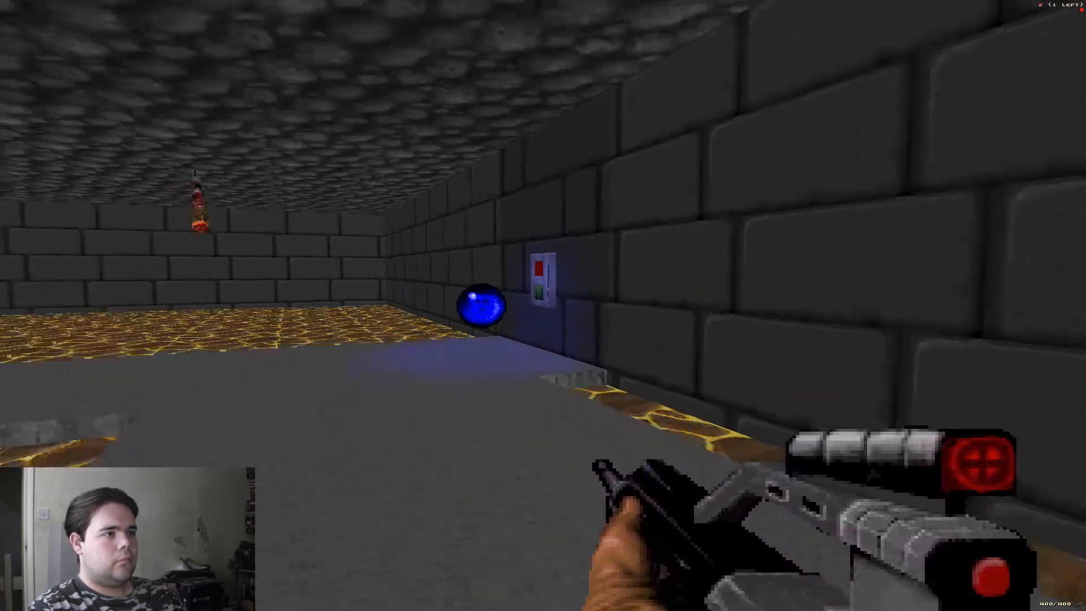
pyautogui.press('w')
pyautogui.press('e')
pyautogui.press('w')
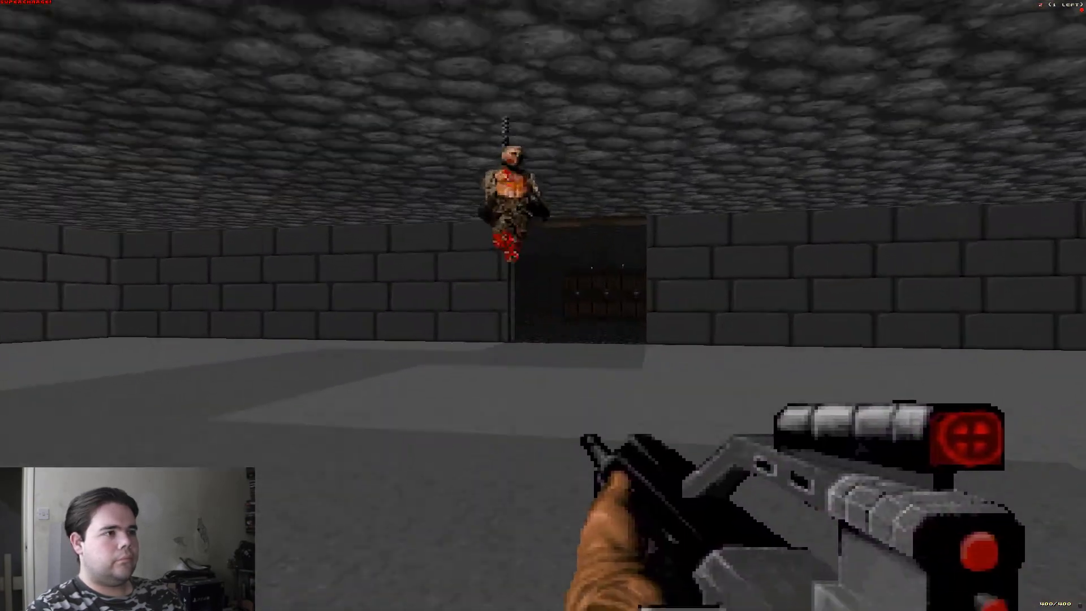
# Step: Return to the main hall, equip the missile launcher and fire two rockets toward the room marked by green torches
pyautogui.press('w')
pyautogui.press('5')
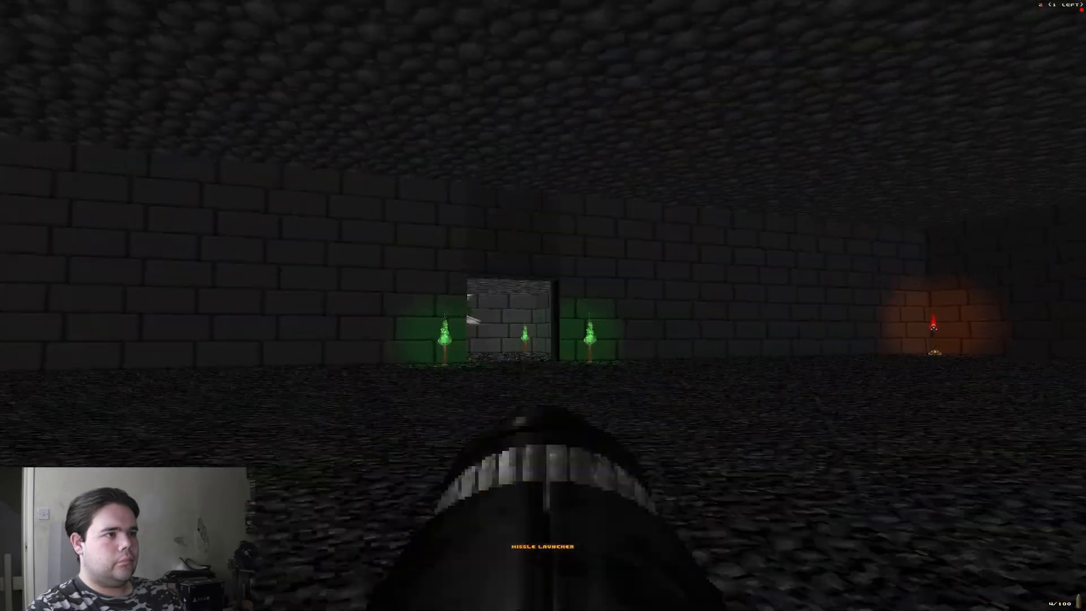
pyautogui.press('w')
pyautogui.click(543, 305)
pyautogui.click(542, 306)
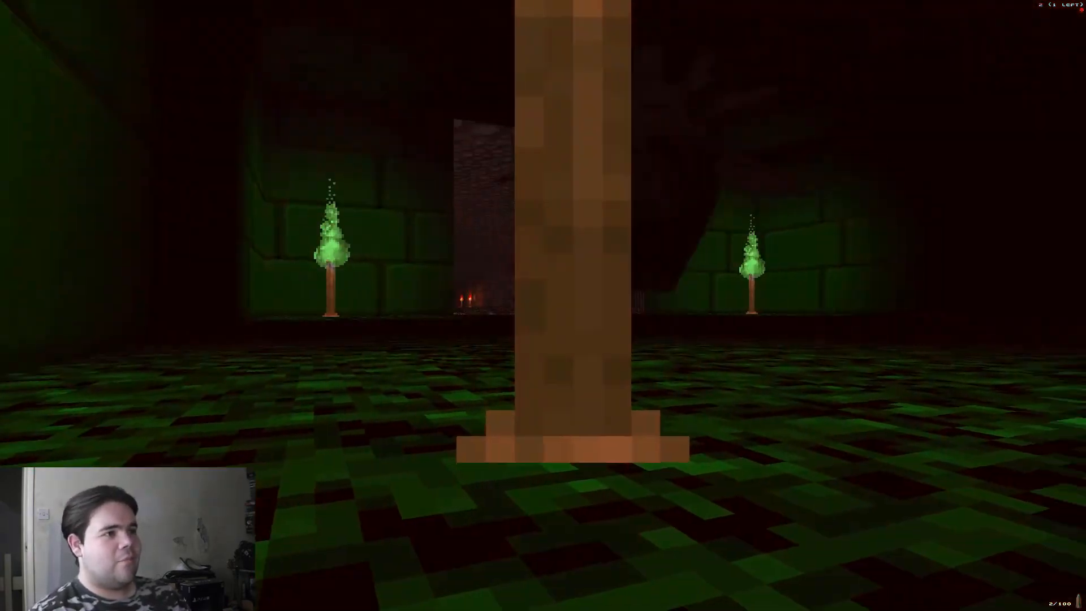
# Step: Leave the game, open the game creation dialog in Doomseeker and review the available game modes, keeping Cooperative
pyautogui.press('Escape')
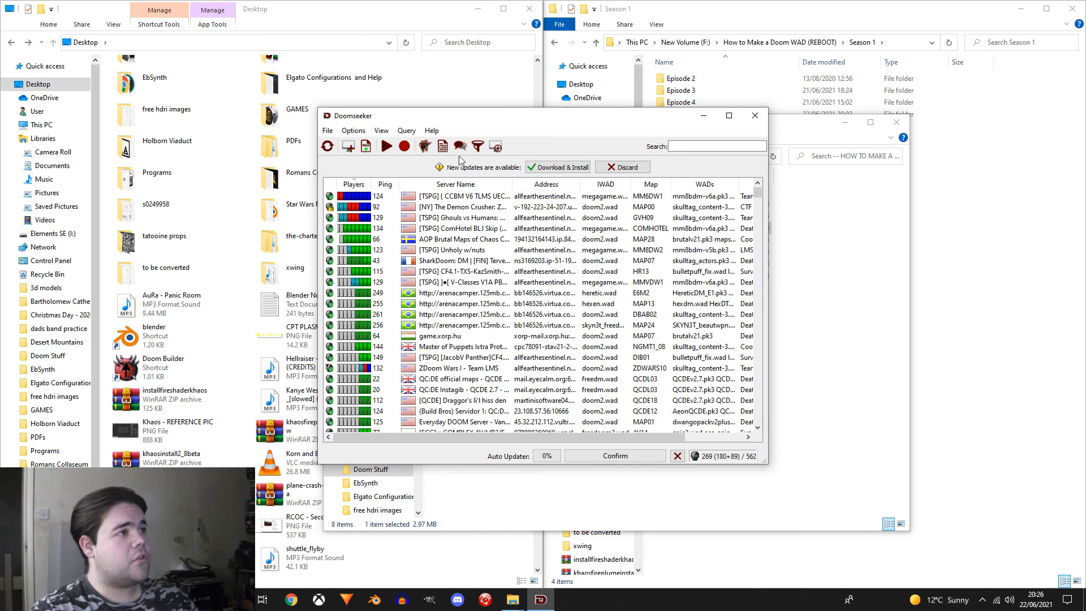
pyautogui.click(328, 131)
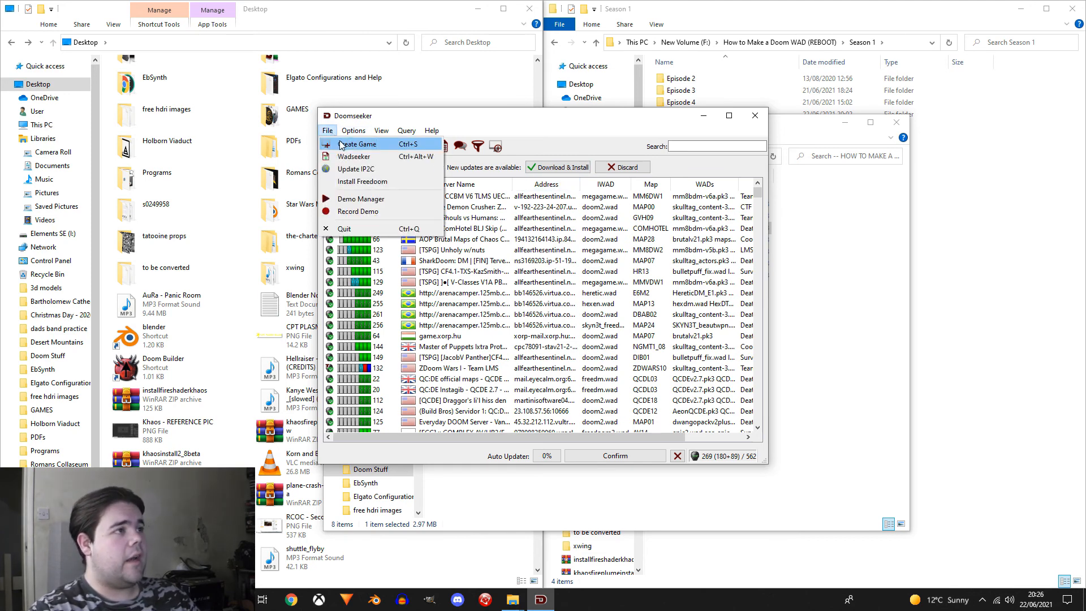
pyautogui.click(341, 145)
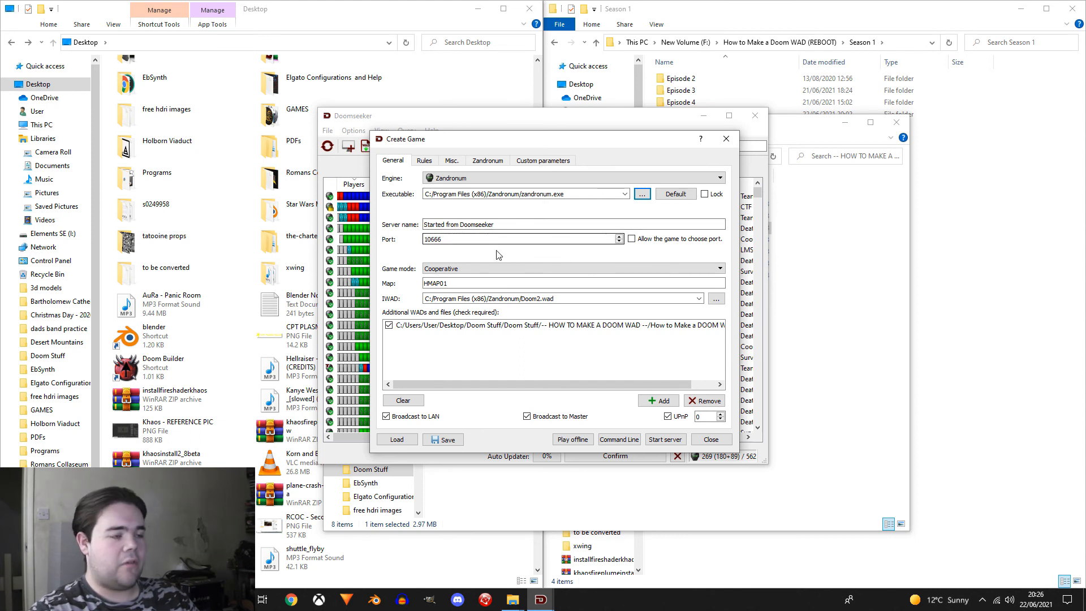
pyautogui.click(494, 270)
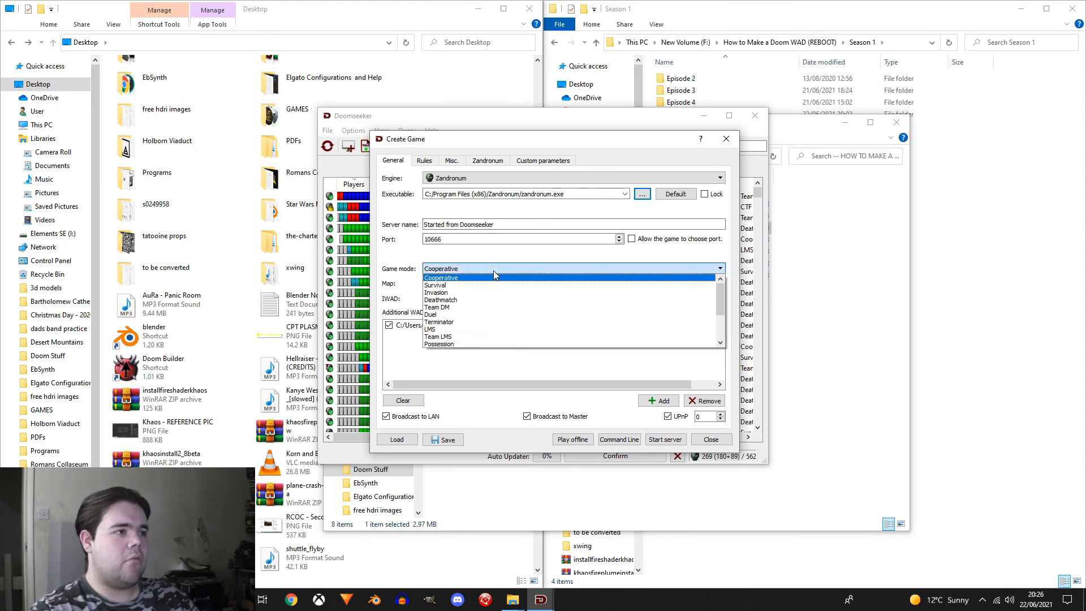
pyautogui.click(494, 277)
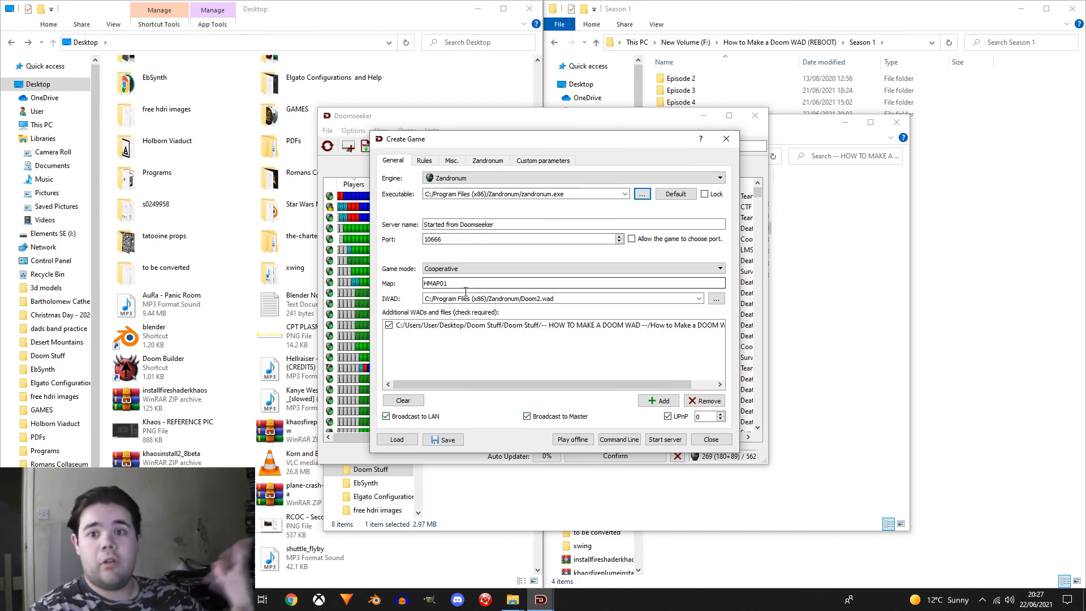
# Step: Examine the rules, miscellaneous and Zandronum-specific server settings, return to the general settings and close the game creation dialog
pyautogui.click(434, 162)
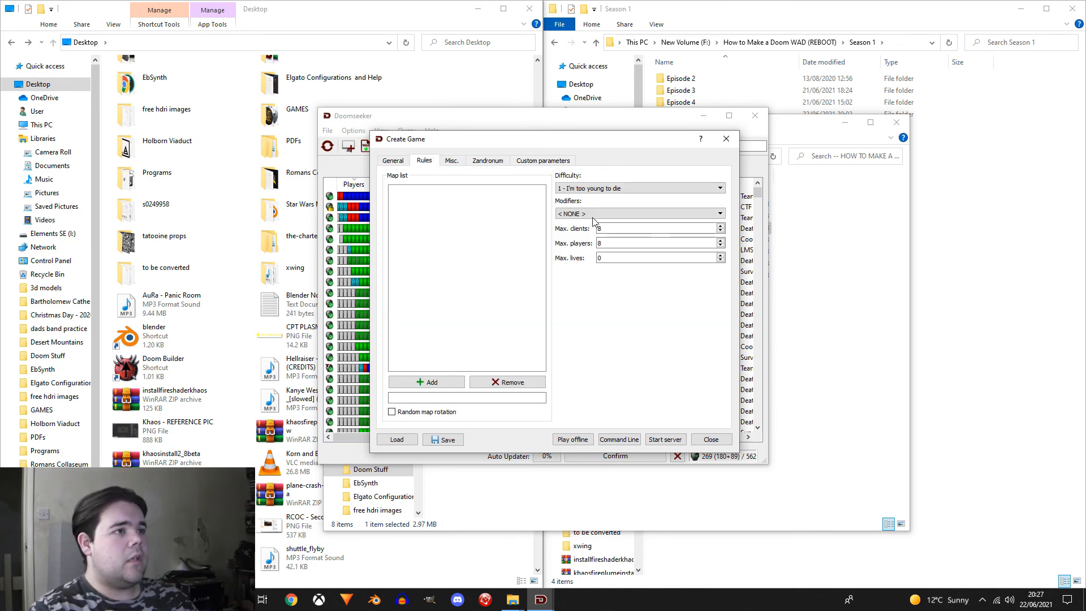
pyautogui.click(617, 191)
pyautogui.click(618, 191)
pyautogui.click(451, 163)
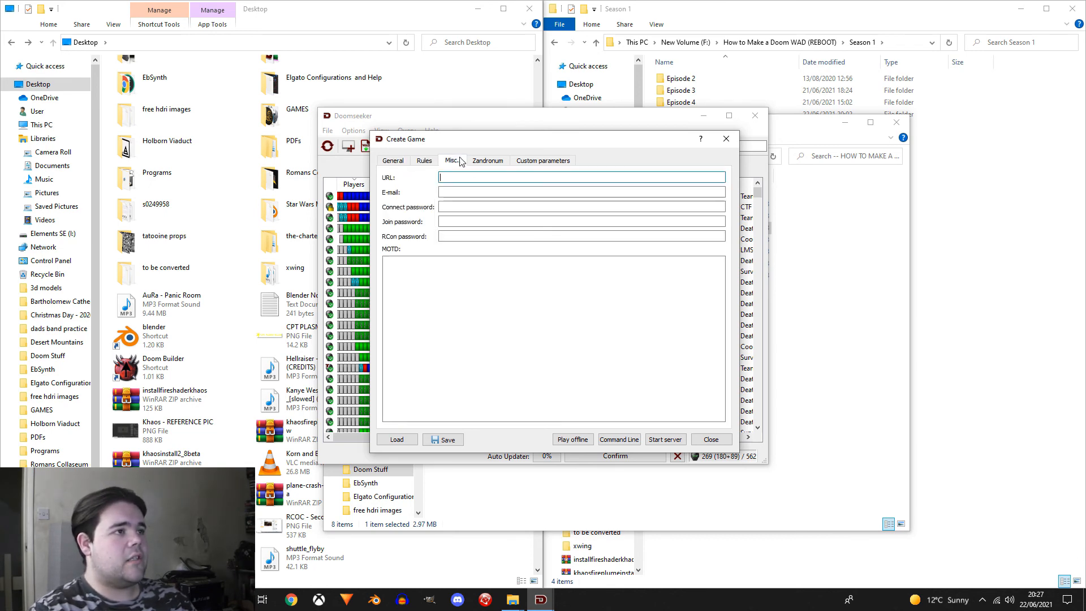
pyautogui.click(486, 164)
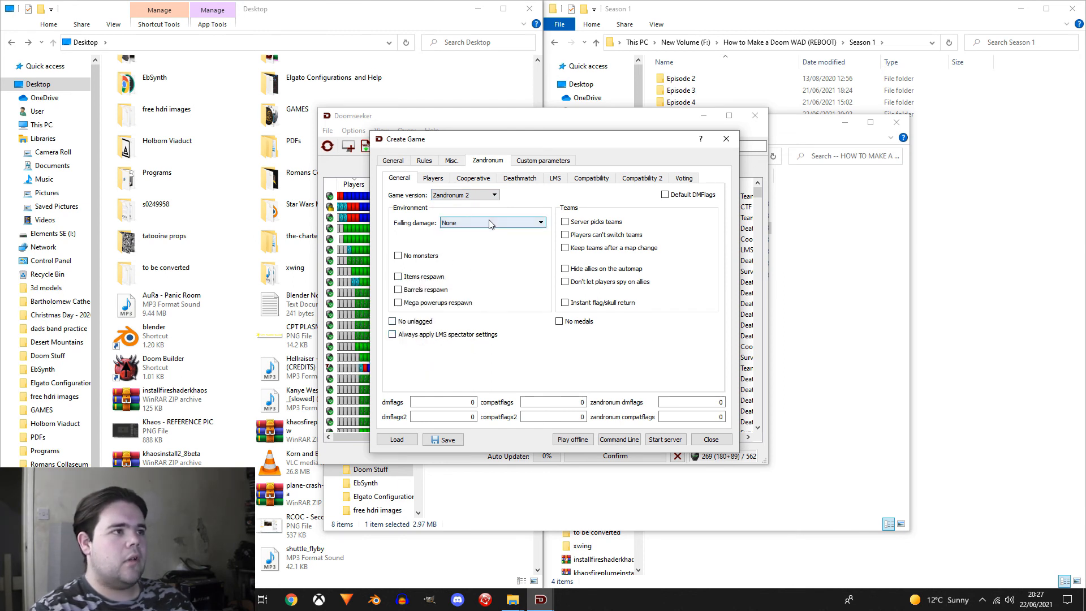
pyautogui.click(532, 163)
pyautogui.click(504, 162)
pyautogui.click(604, 179)
pyautogui.click(641, 180)
pyautogui.click(684, 180)
pyautogui.click(423, 179)
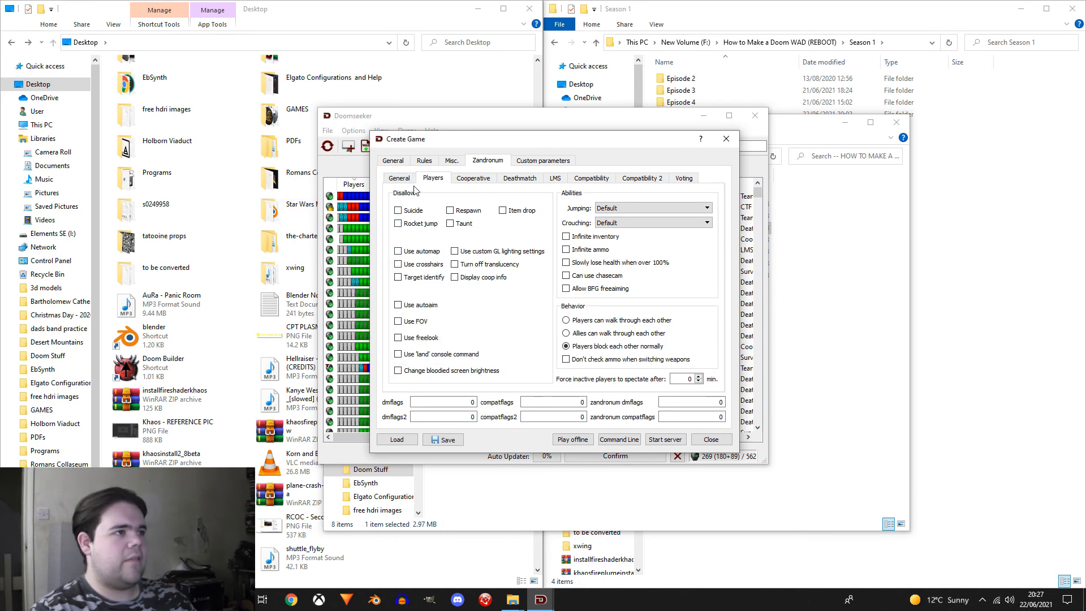
pyautogui.click(403, 163)
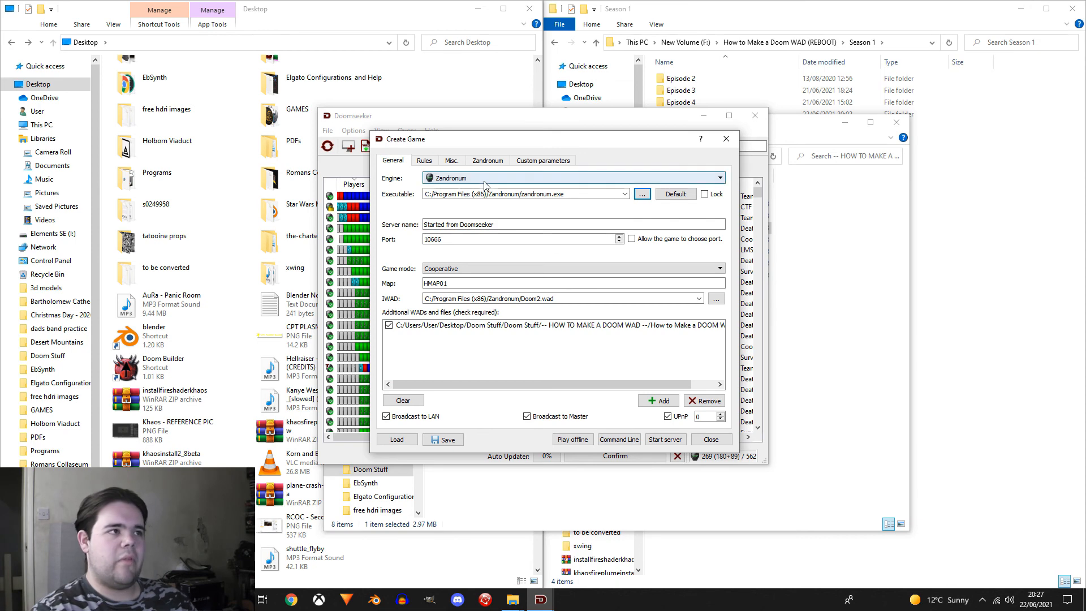
pyautogui.click(723, 443)
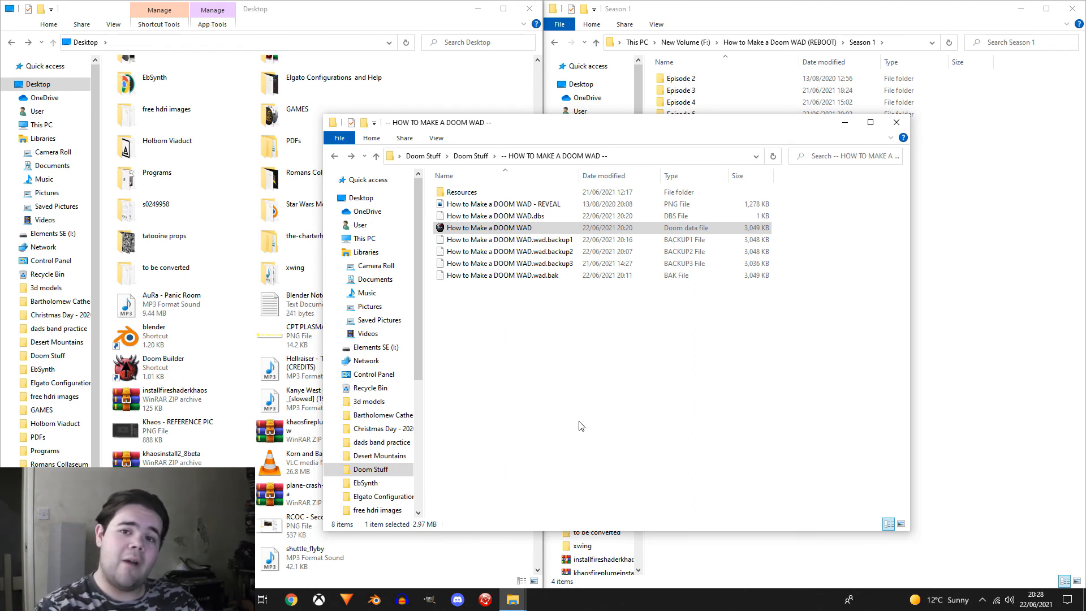
# Step: Open How to Make a DOOM WAD in Doom Builder, choosing the ZDoom (Doom in Doom format) configuration and map DHMAP01
pyautogui.click(467, 231)
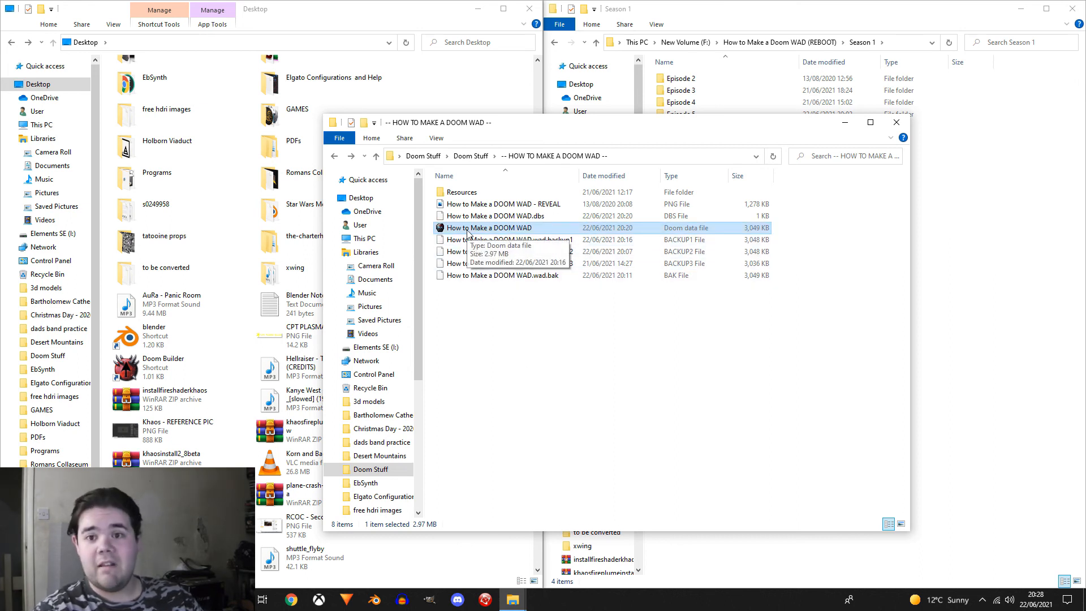
pyautogui.doubleClick(467, 228)
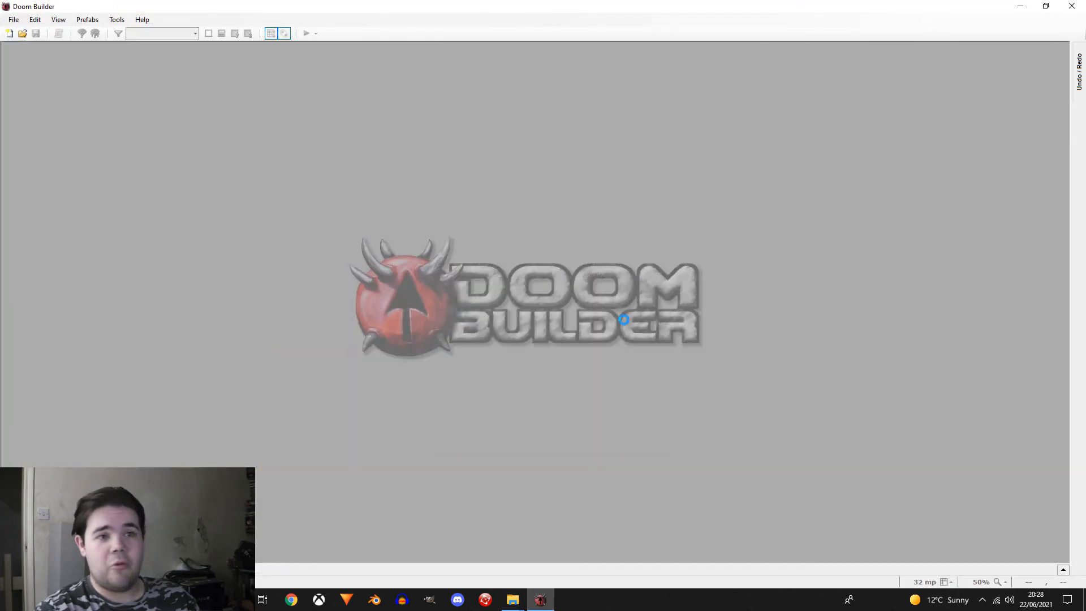
pyautogui.click(571, 178)
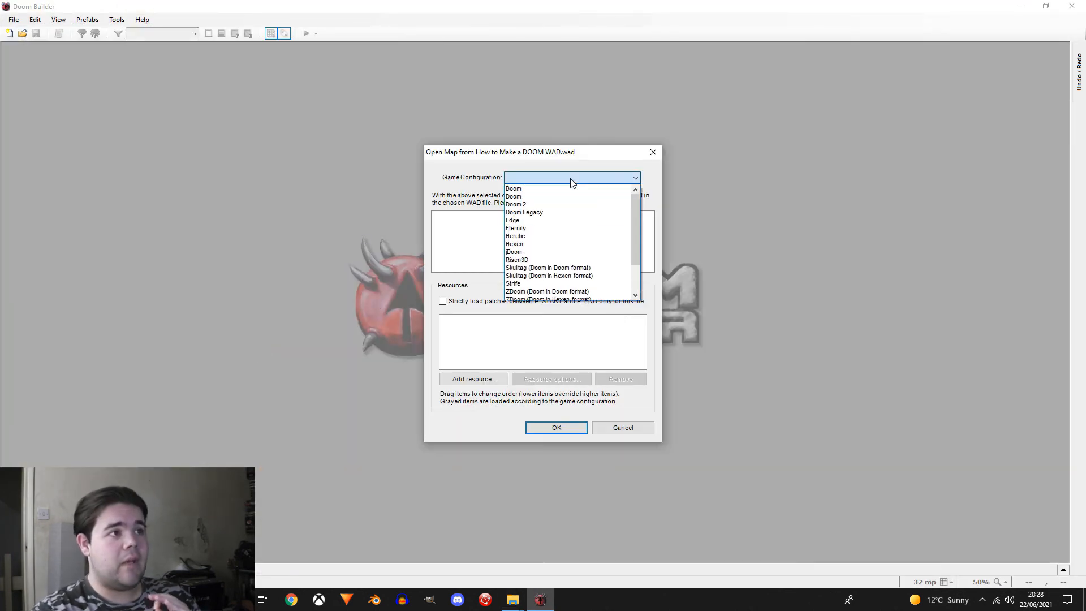
pyautogui.click(555, 292)
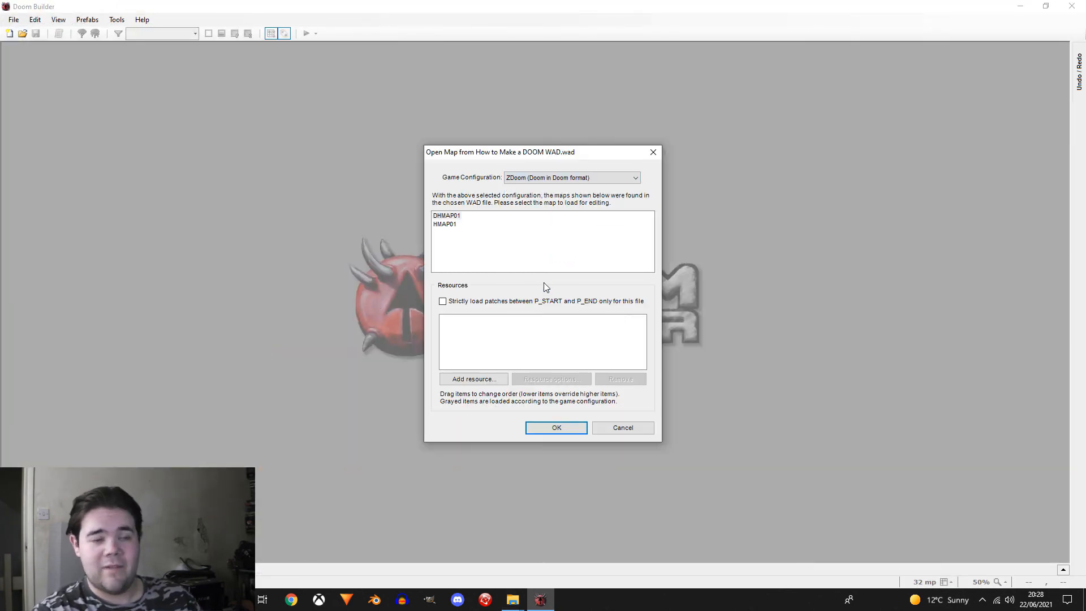
pyautogui.click(447, 216)
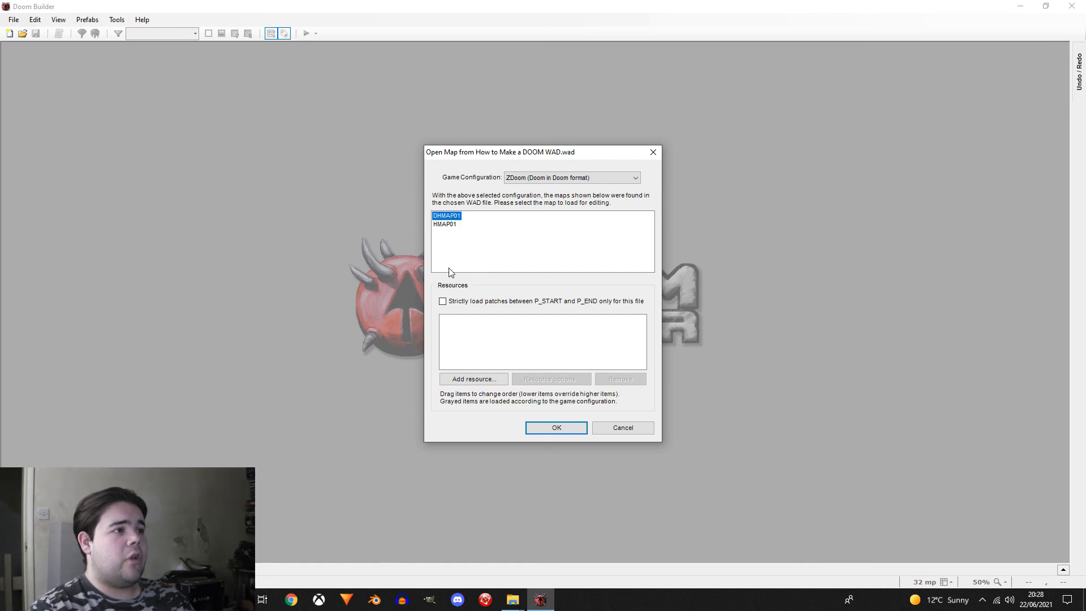
# Step: Add Doom2.wad from the Zandronum folder as a resource and load the map
pyautogui.click(488, 382)
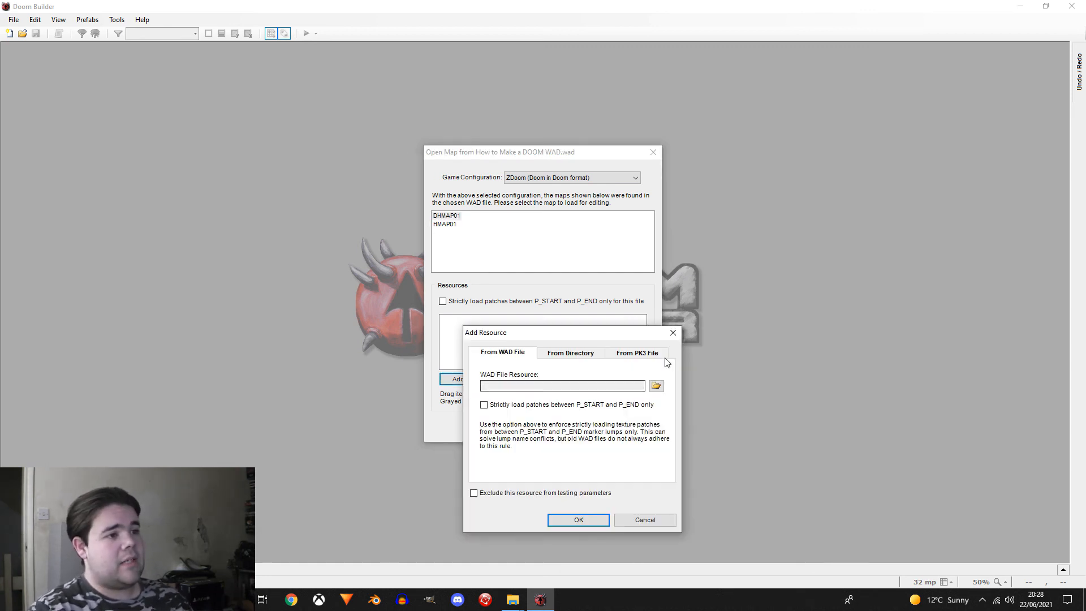
pyautogui.click(657, 385)
pyautogui.click(617, 416)
pyautogui.doubleClick(617, 418)
pyautogui.click(575, 515)
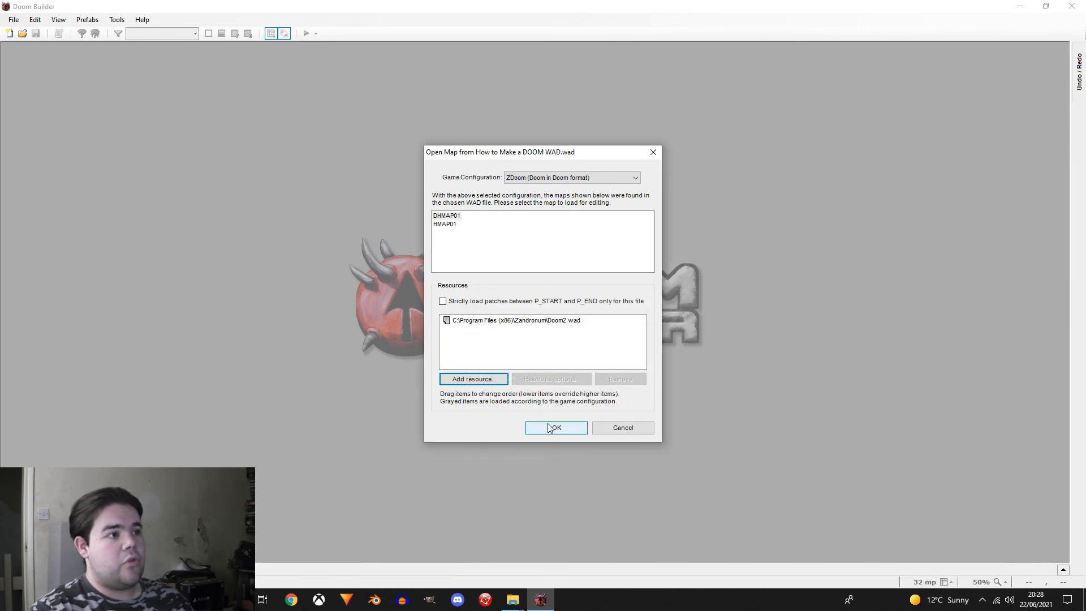
pyautogui.click(554, 429)
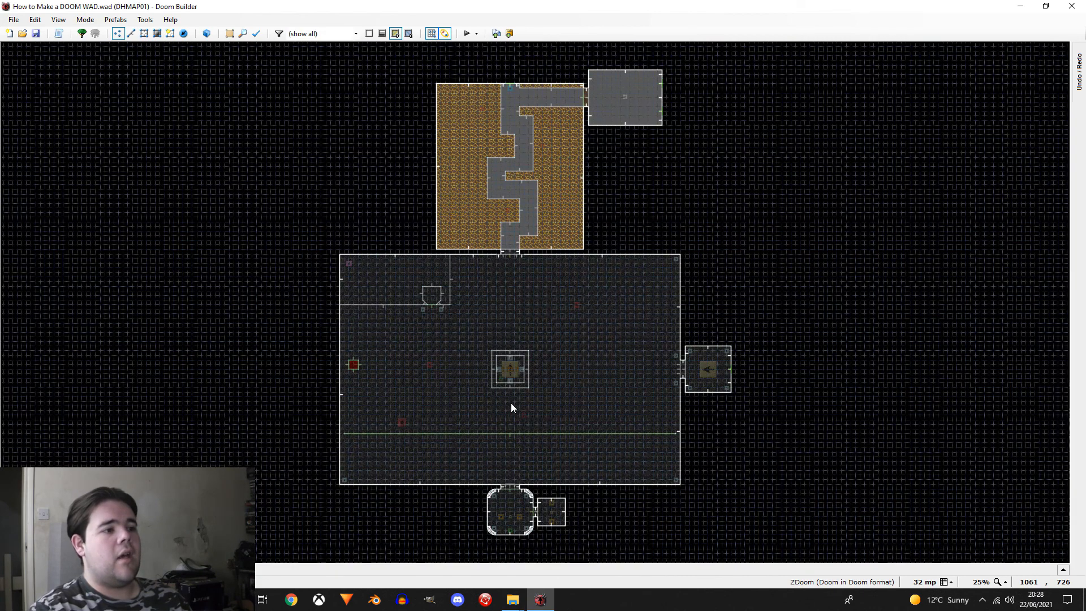
# Step: Delete all things and all linedefs from DHMAP01 to empty the map
pyautogui.press('t')
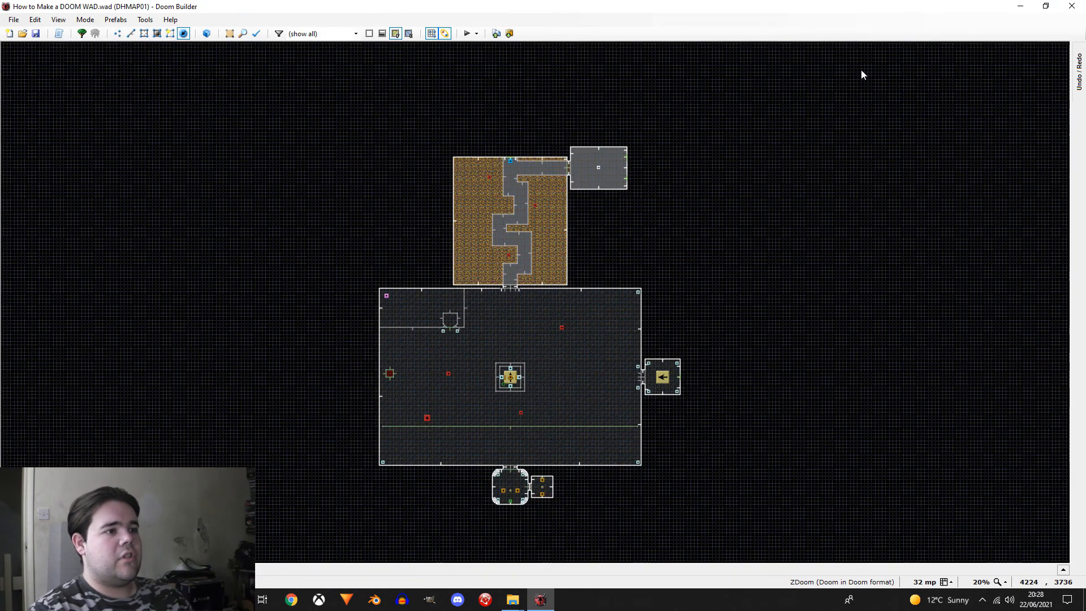
pyautogui.moveTo(862, 74); pyautogui.dragTo(317, 497)
pyautogui.press('Delete')
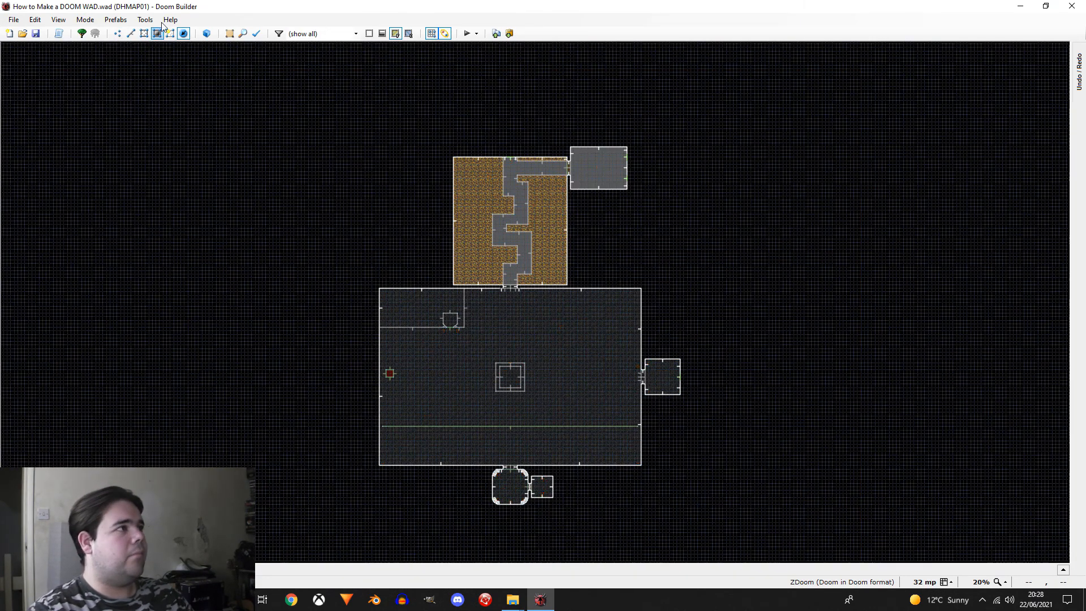
pyautogui.click(130, 35)
pyautogui.moveTo(228, 102); pyautogui.dragTo(945, 446)
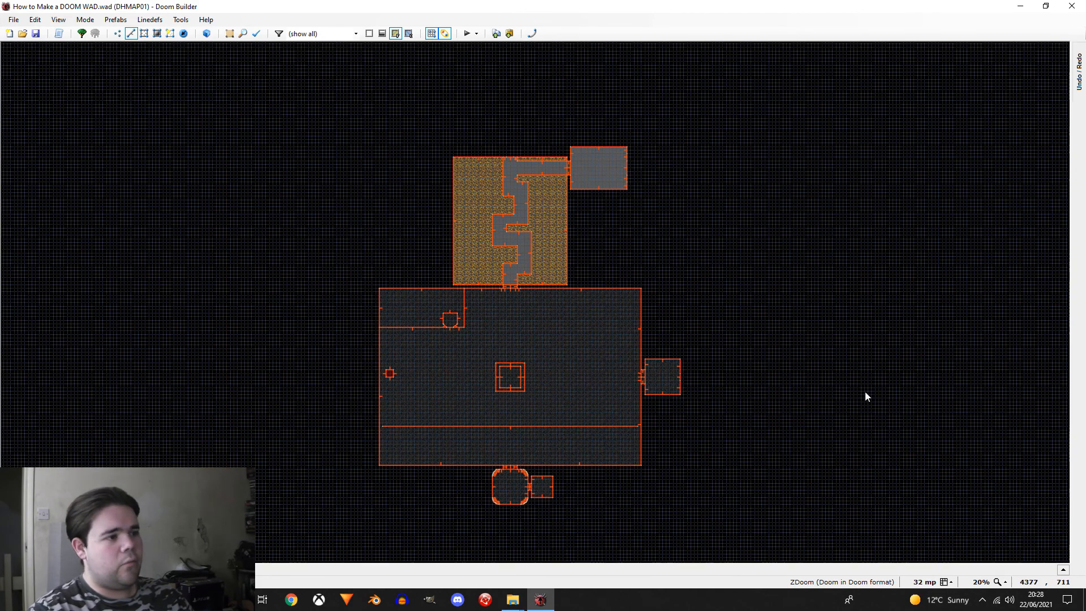
pyautogui.press('Delete')
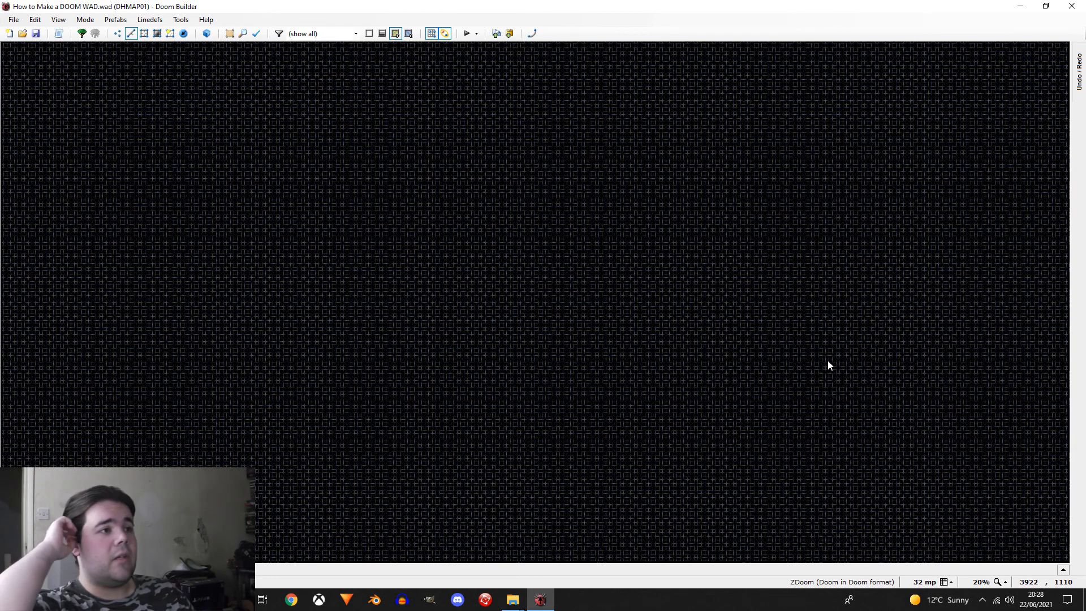
# Step: Try to outline a room in vertices mode by placing four separate vertices on the grid
pyautogui.scroll(4, 455, 373)
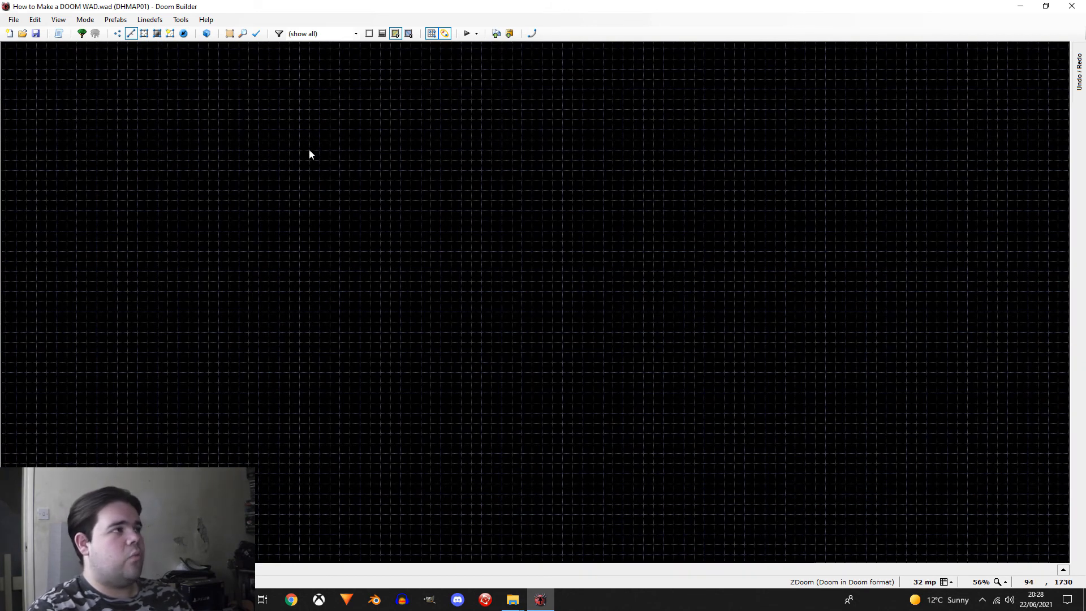
pyautogui.click(119, 34)
pyautogui.rightClick(411, 232)
pyautogui.rightClick(529, 239)
pyautogui.rightClick(583, 222)
pyautogui.rightClick(673, 339)
pyautogui.rightClick(451, 323)
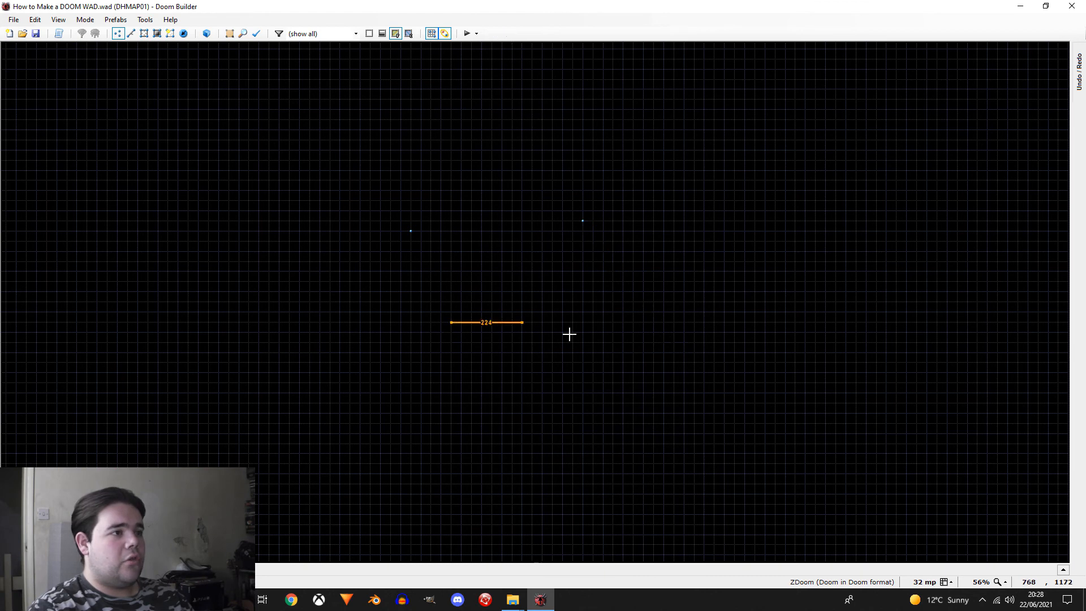
pyautogui.rightClick(738, 341)
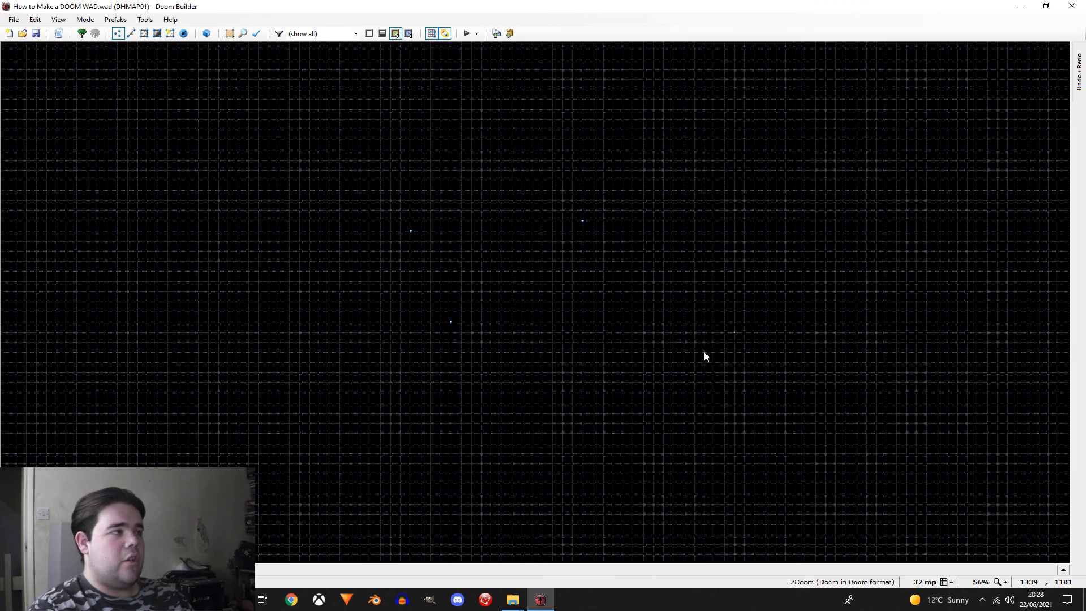
# Step: Draw a four-sided test sector around the loose vertices in sectors mode and delete it
pyautogui.click(142, 36)
pyautogui.rightClick(412, 239)
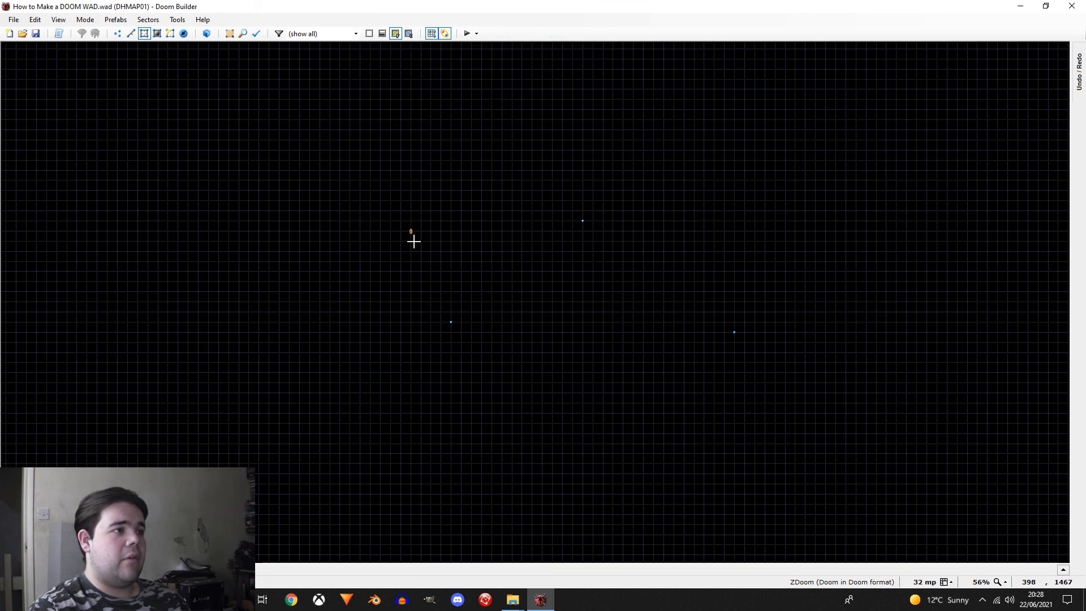
pyautogui.click(453, 331)
pyautogui.click(575, 222)
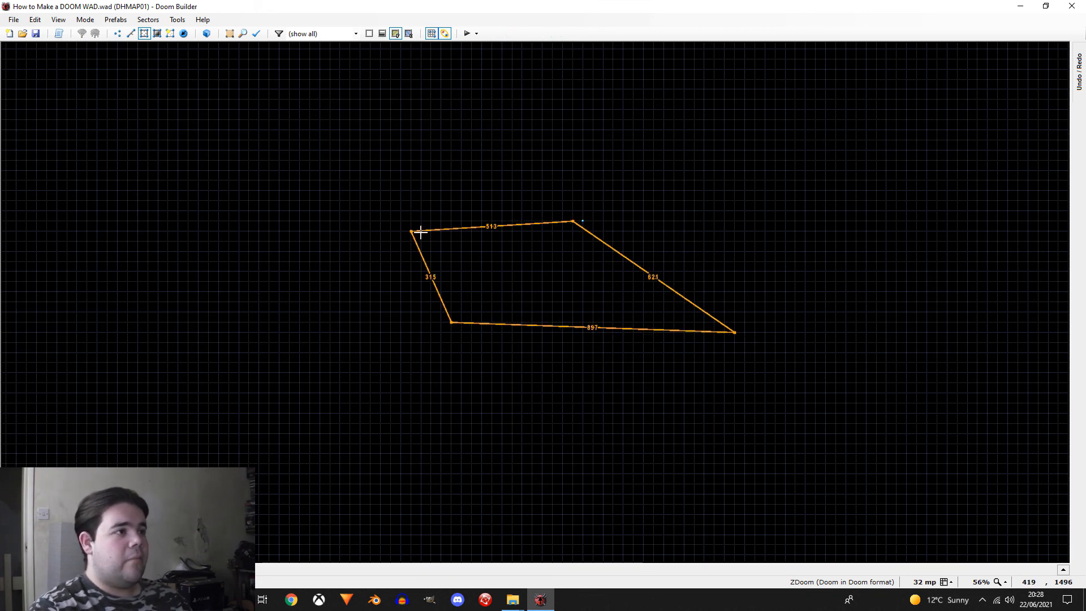
pyautogui.click(411, 231)
pyautogui.press('Delete')
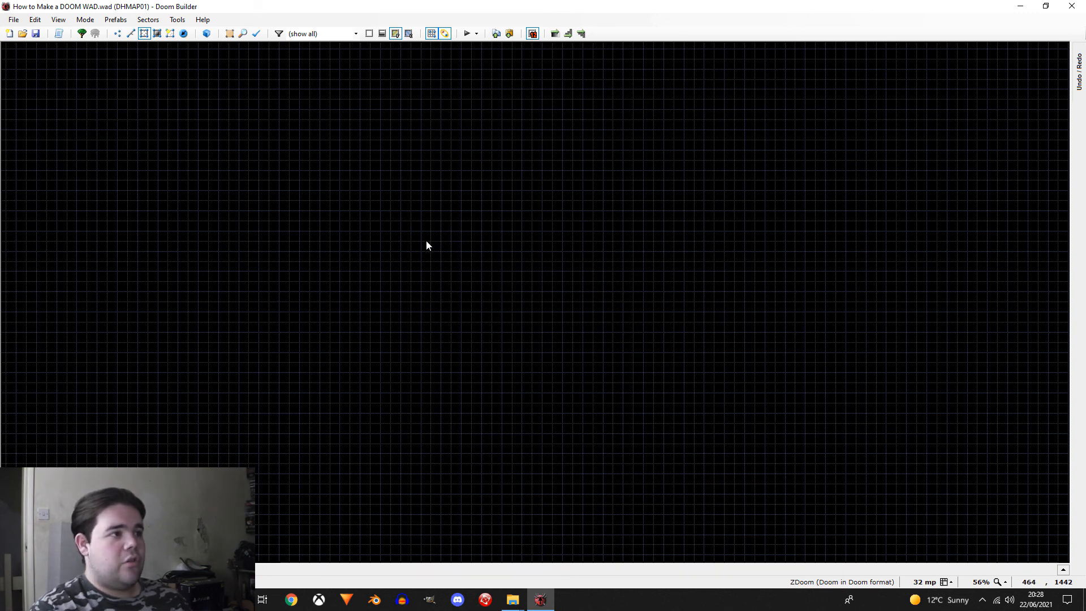
# Step: Draw an irregular four-sided sector in the empty map and undo it
pyautogui.rightClick(427, 242)
pyautogui.click(585, 247)
pyautogui.click(583, 362)
pyautogui.click(461, 371)
pyautogui.click(431, 242)
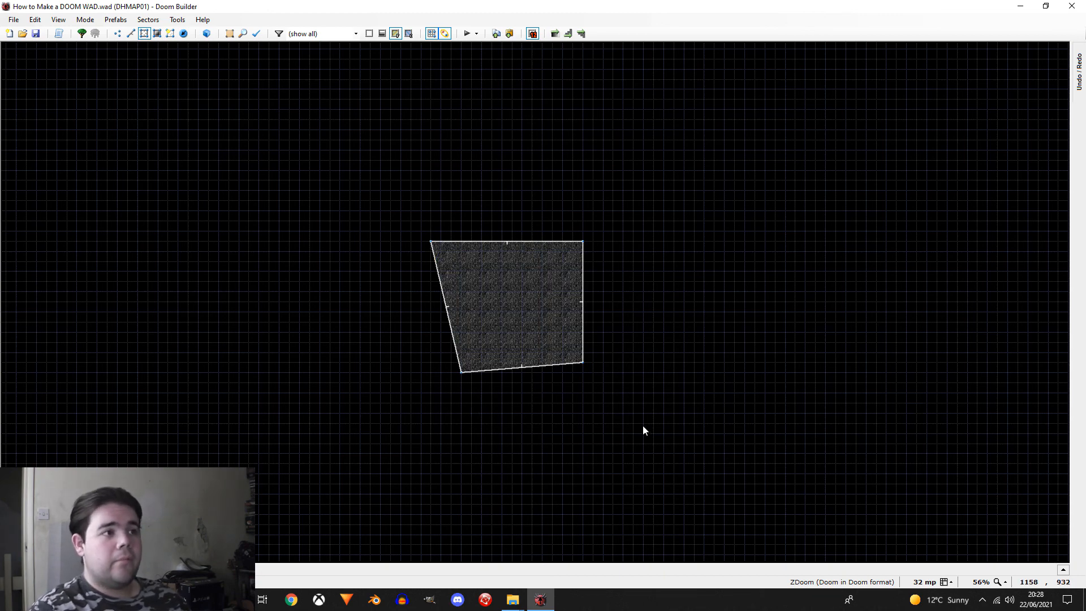
pyautogui.hotkey('ctrl', 'z')
# Step: Enlarge the grid to 512 mp and draw a square sector three grid cells wide and three cells high
pyautogui.scroll(-3, 425, 258)
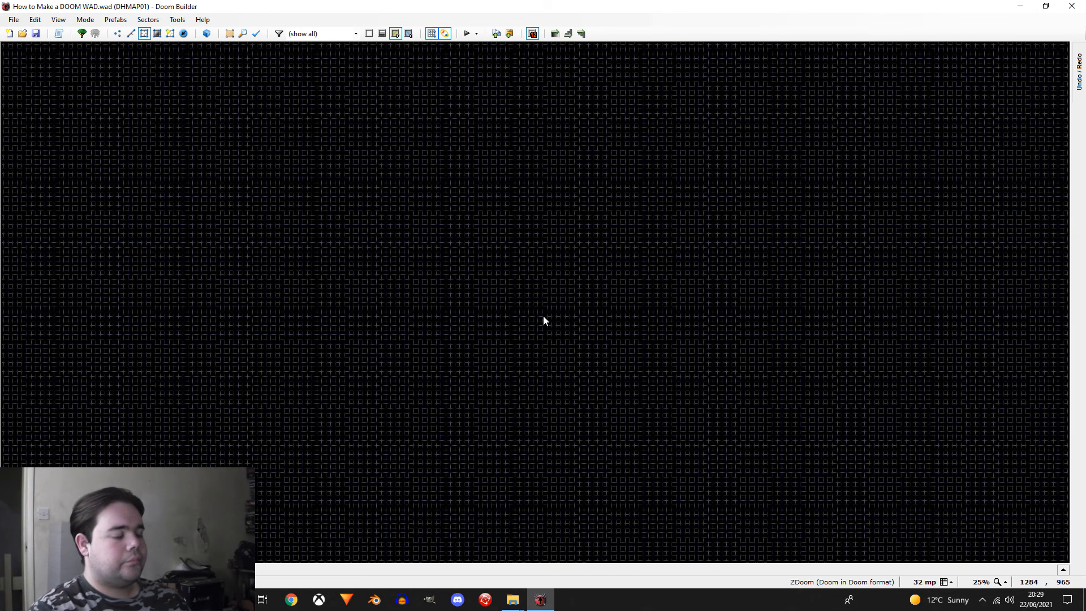
pyautogui.press(']')
pyautogui.press(']')
pyautogui.press(']')
pyautogui.press(']')
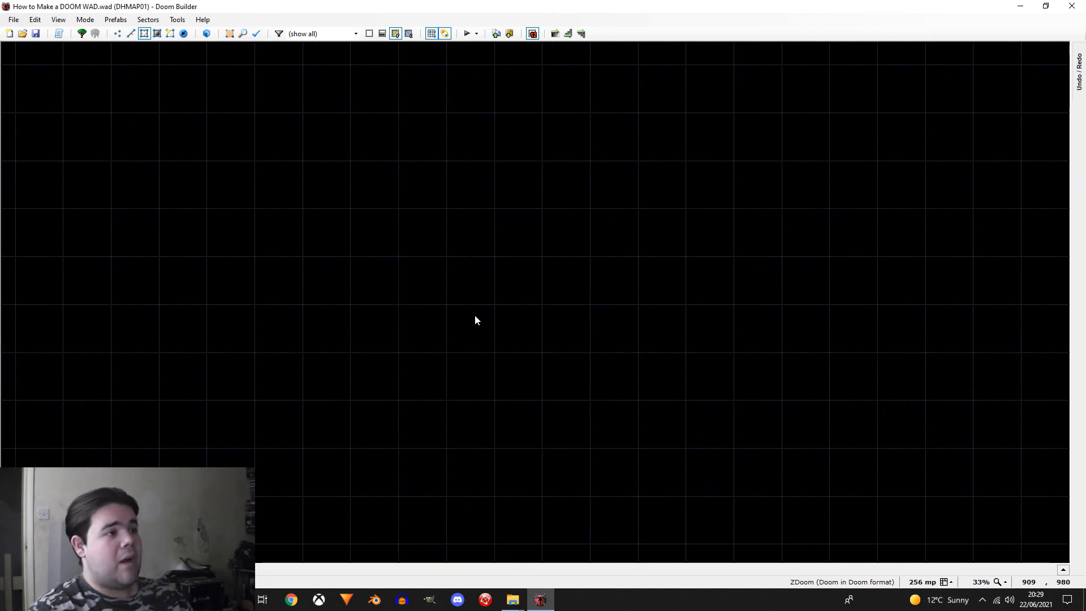
pyautogui.rightClick(398, 206)
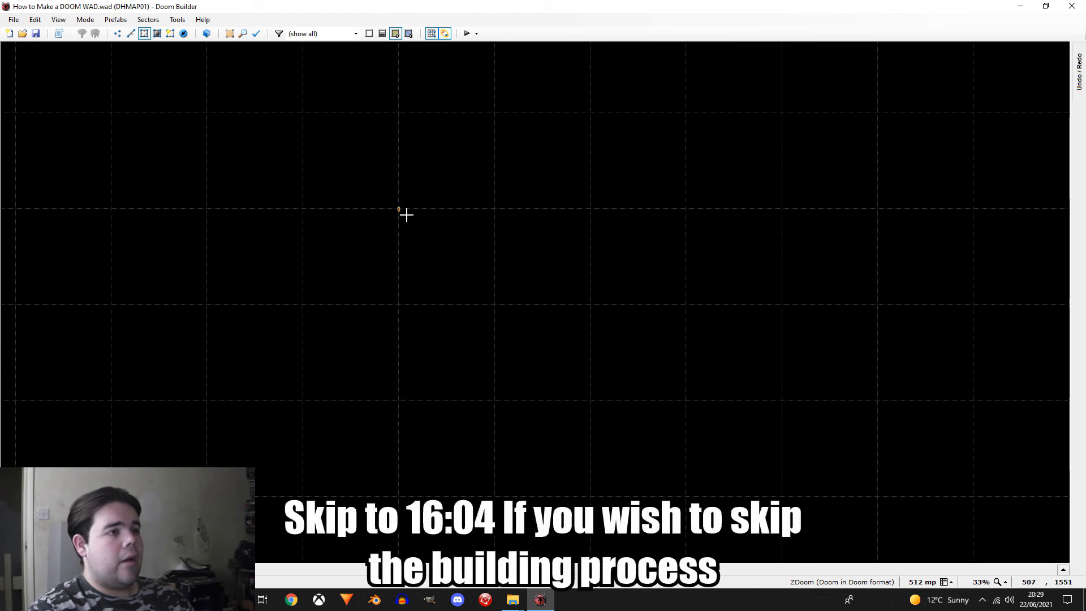
pyautogui.click(680, 219)
pyautogui.click(677, 485)
pyautogui.click(381, 493)
pyautogui.click(399, 213)
# Step: Refine the grid to 32 mp for detail work on the square sector and switch to linedefs mode
pyautogui.scroll(-2, 257, 171)
pyautogui.scroll(2, 419, 266)
pyautogui.press(']')
pyautogui.press(']')
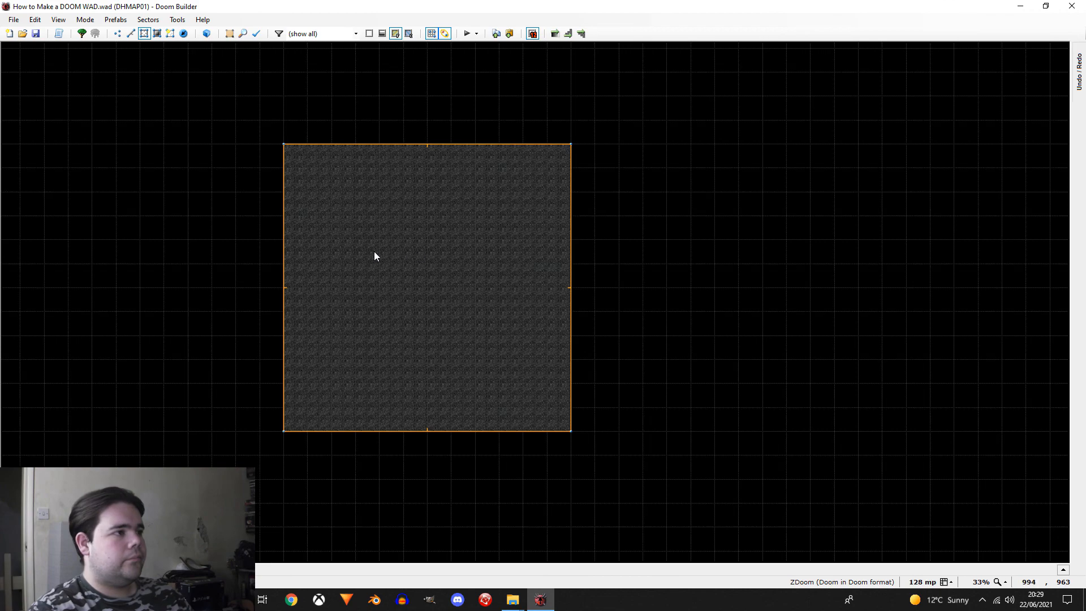
pyautogui.scroll(2, 309, 288)
pyautogui.click(131, 33)
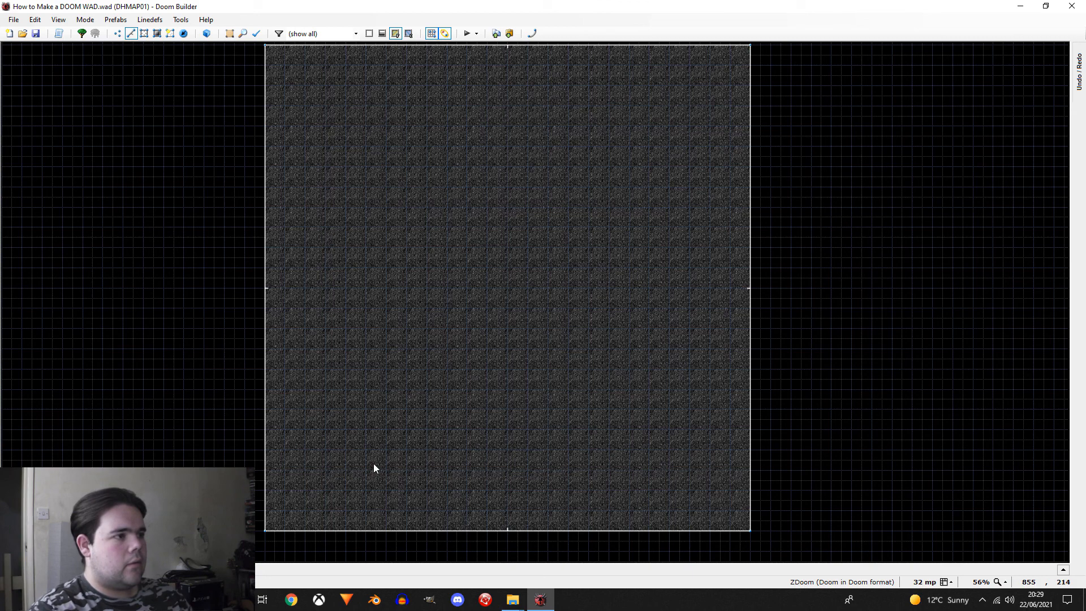
# Step: Enlarge the grid to 256 mp and draw a plus-shaped sector across the square, with every side 512 long
pyautogui.scroll(-1, 407, 293)
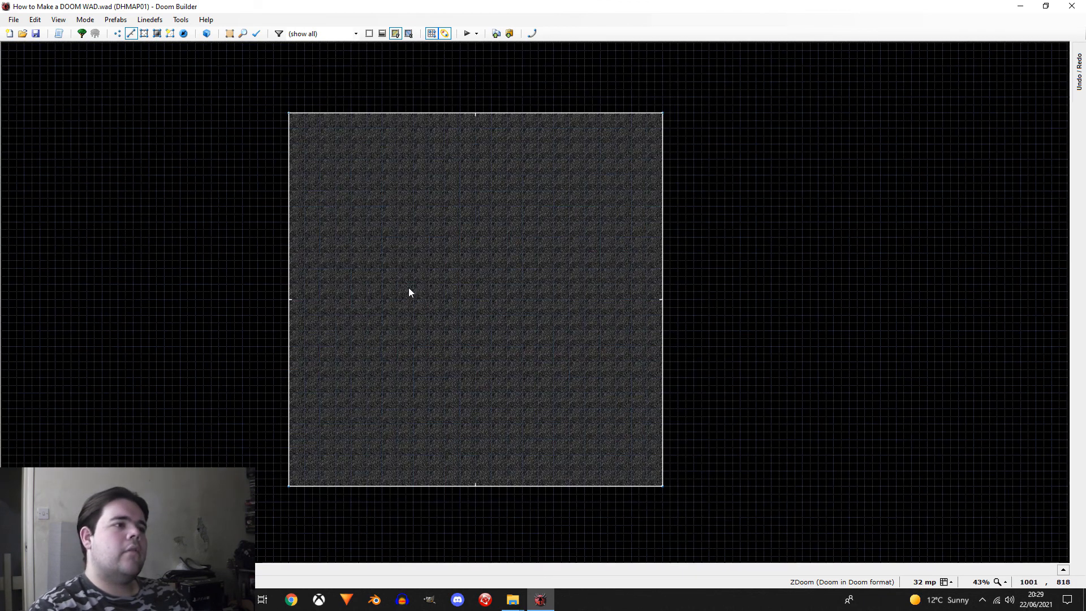
pyautogui.scroll(1, 407, 293)
pyautogui.press(']')
pyautogui.press(']')
pyautogui.press('d')
pyautogui.click(277, 229)
pyautogui.click(421, 65)
pyautogui.click(574, 65)
pyautogui.click(582, 229)
pyautogui.click(714, 232)
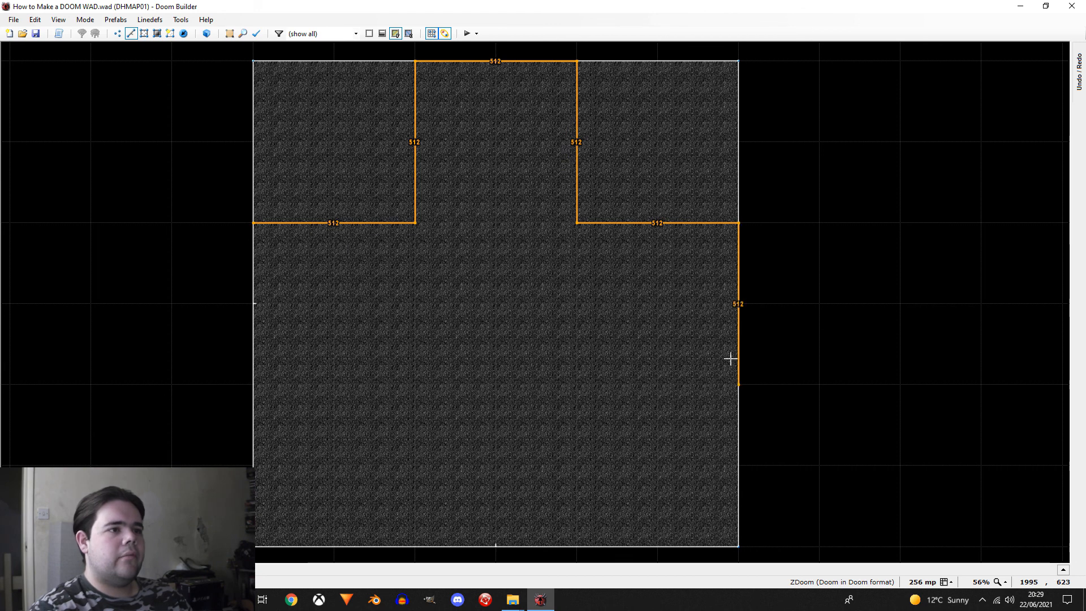
pyautogui.click(738, 384)
pyautogui.click(577, 385)
pyautogui.click(577, 546)
pyautogui.click(416, 546)
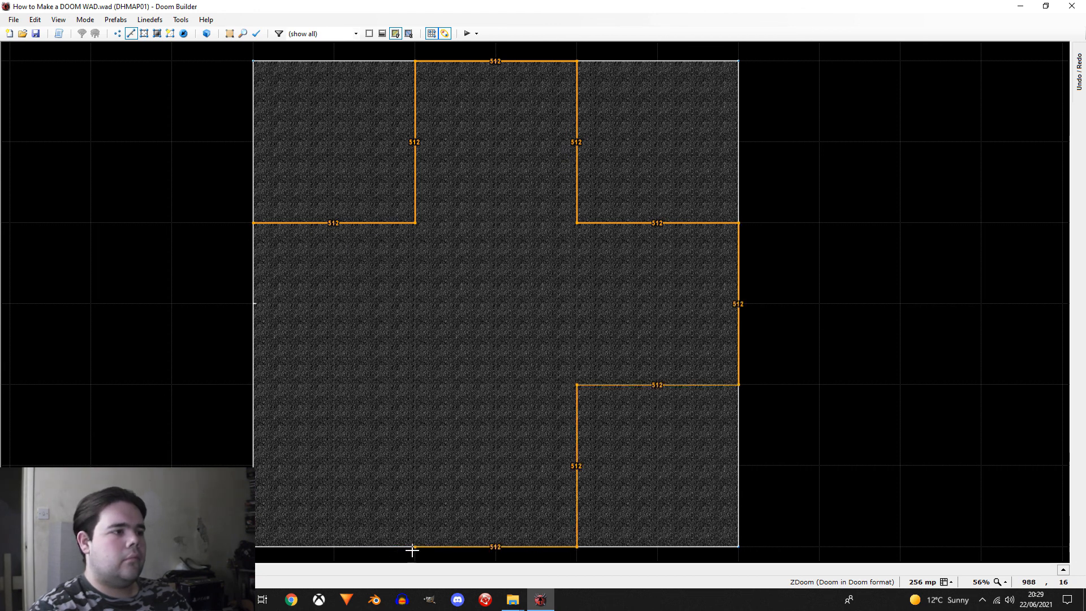
pyautogui.click(422, 397)
pyautogui.click(242, 405)
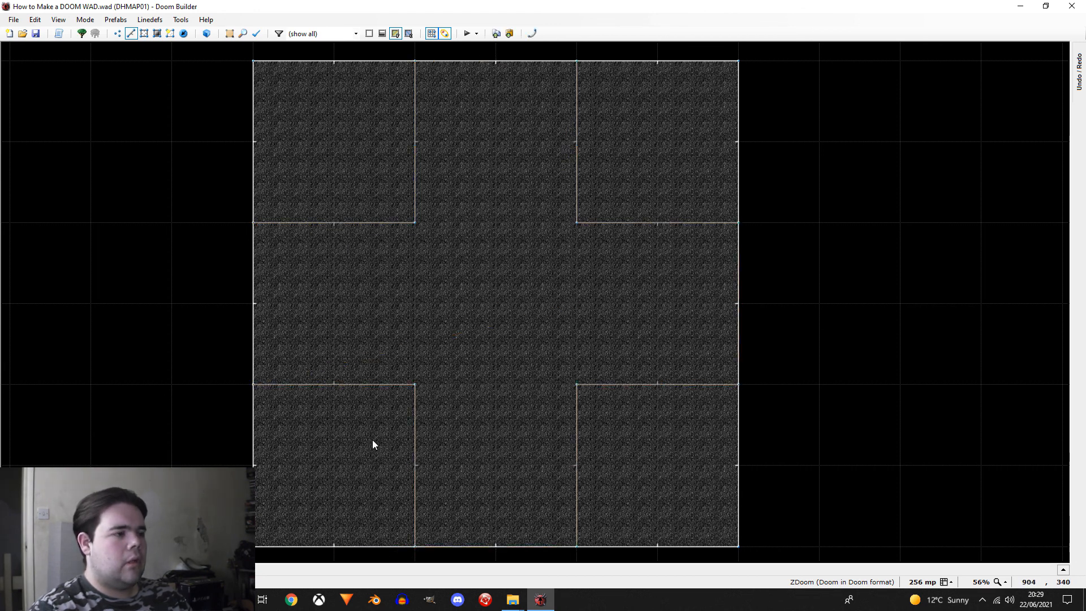
# Step: Refine the grid to 32 mp
pyautogui.press('[')
pyautogui.press('[')
pyautogui.press('[')
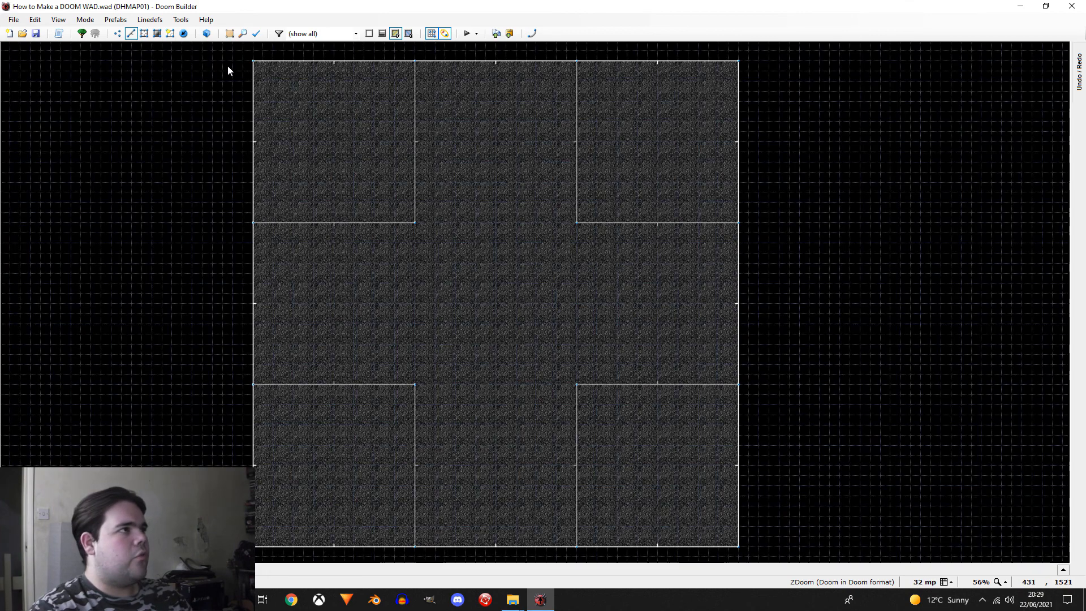
# Step: Insert a thing near the centre of the plus-shaped sector in things mode and enter visual mode
pyautogui.click(170, 34)
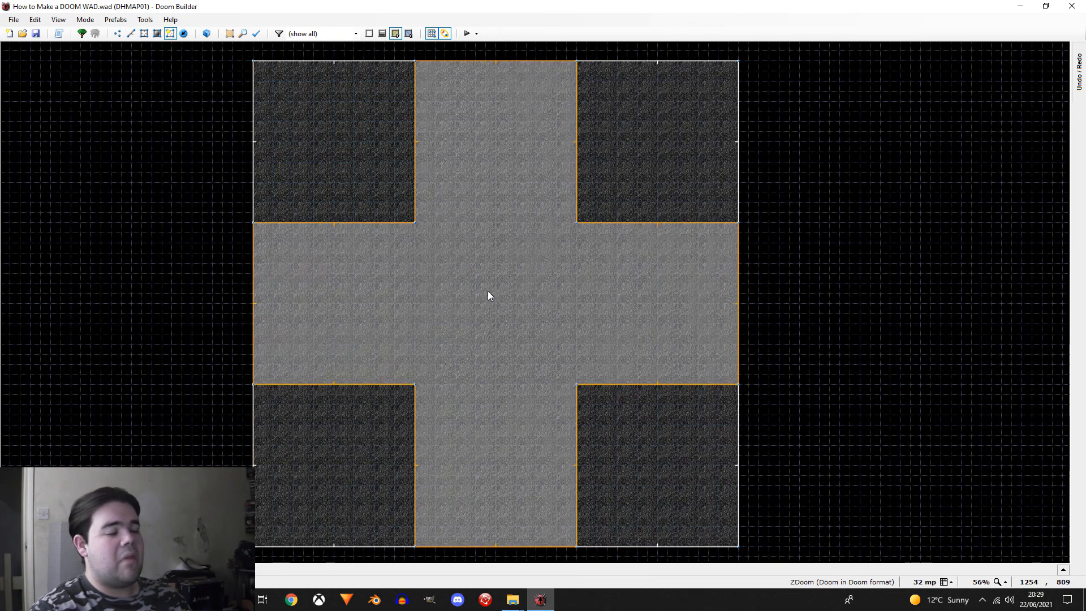
pyautogui.click(184, 34)
pyautogui.rightClick(498, 273)
pyautogui.doubleClick(402, 218)
pyautogui.click(410, 226)
pyautogui.click(615, 415)
pyautogui.press('w')
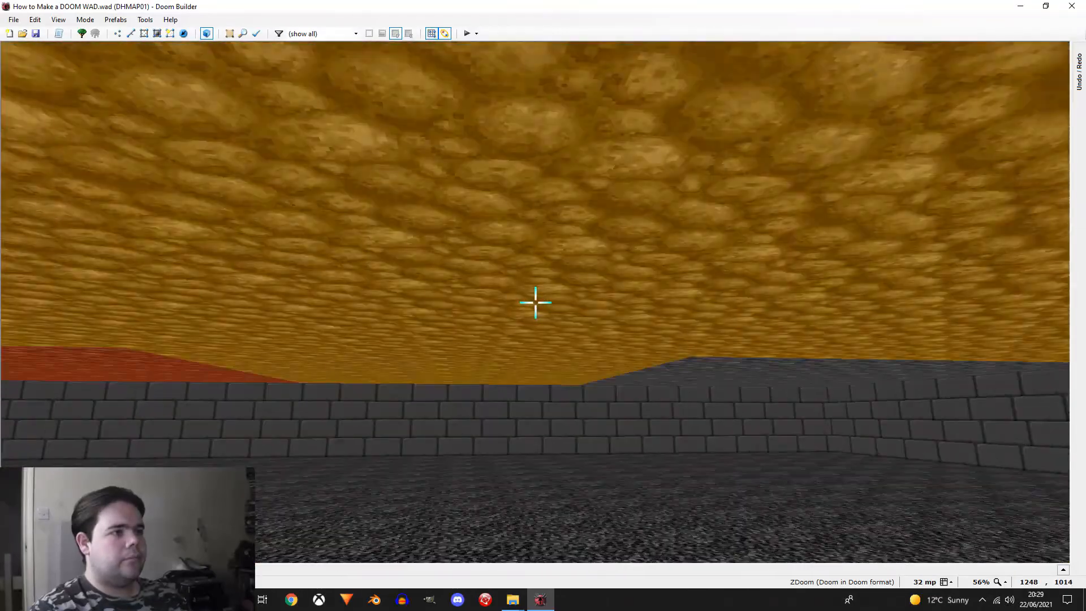
# Step: Select the arena's ceilings in visual mode, raise them together and clear the selection
pyautogui.click(536, 303)
pyautogui.click(535, 302)
pyautogui.click(535, 303)
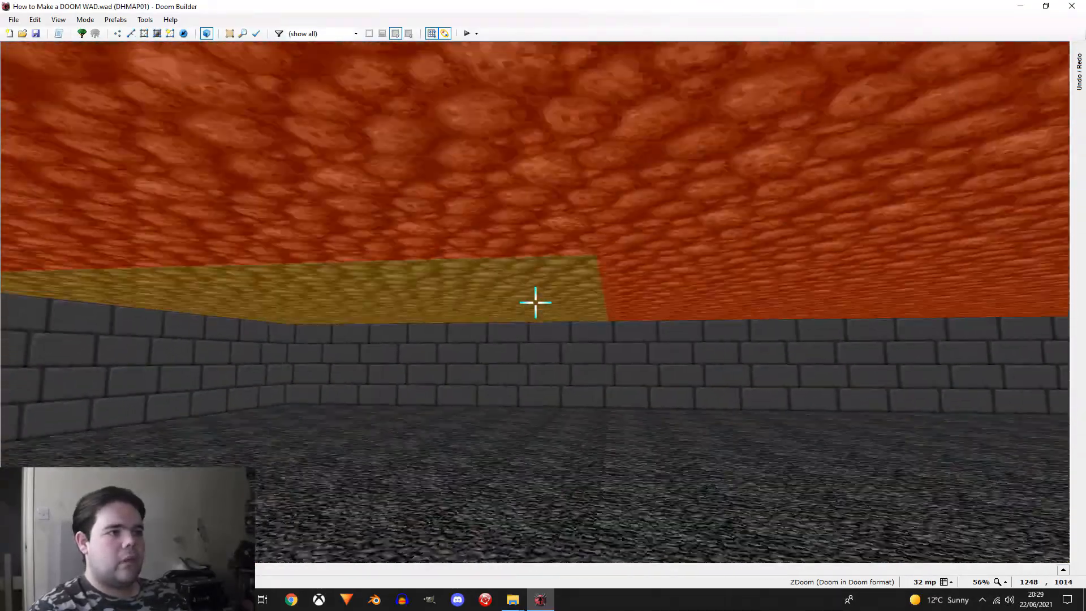
pyautogui.press('w')
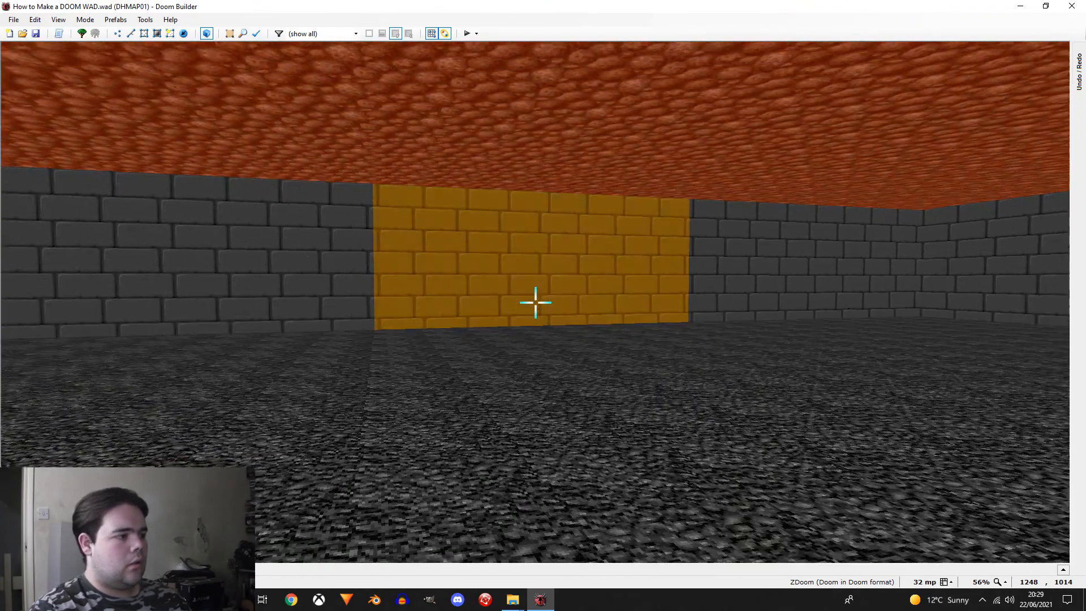
pyautogui.press('w')
# Step: Raise the floor of one corner sector into a platform and return to the 2D map
pyautogui.press('w')
pyautogui.click(535, 303)
pyautogui.click(535, 302)
pyautogui.click(535, 303)
pyautogui.press('w')
pyautogui.click(535, 303)
pyautogui.scroll(10, 535, 303)
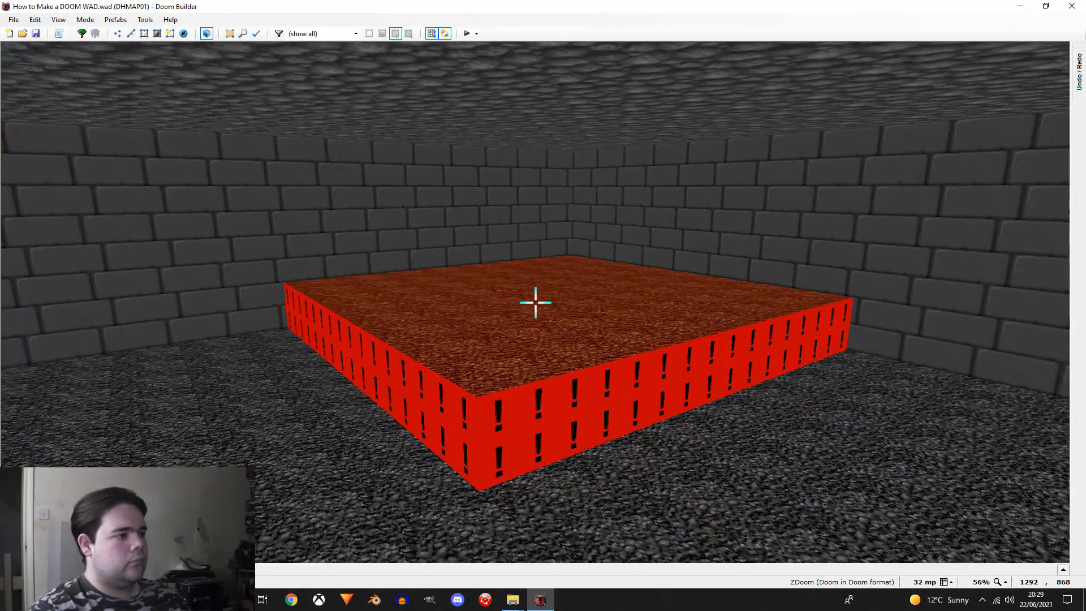
pyautogui.press('w')
pyautogui.press('w')
pyautogui.press('w')
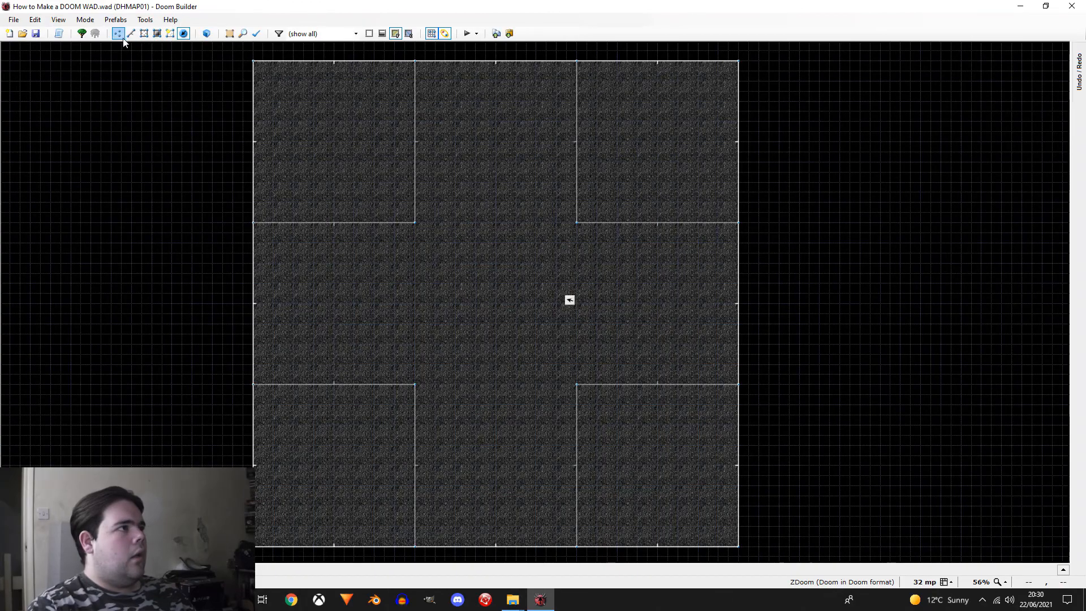
# Step: Draw an L-shaped inner wall line in the upper-left corner sector, 32 mp inside its two inner edges
pyautogui.scroll(7, 274, 206)
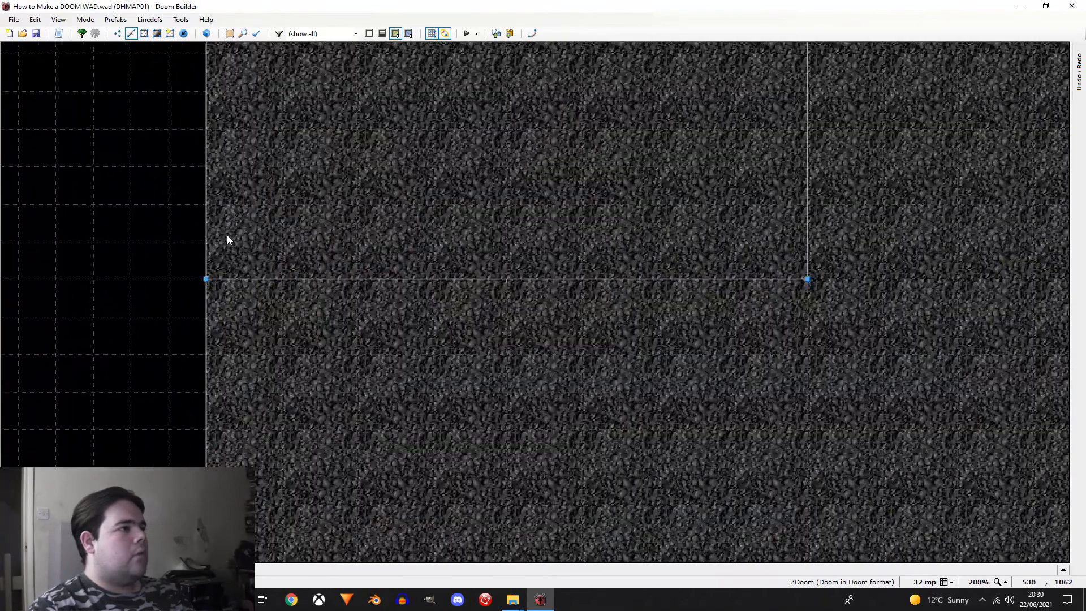
pyautogui.press('Escape')
pyautogui.scroll(3, 222, 238)
pyautogui.rightClick(215, 239)
pyautogui.scroll(-4, 216, 240)
pyautogui.scroll(-1, 660, 259)
pyautogui.click(649, 252)
pyautogui.press('Up')
pyautogui.press('Up')
pyautogui.press('Up')
pyautogui.press('Up')
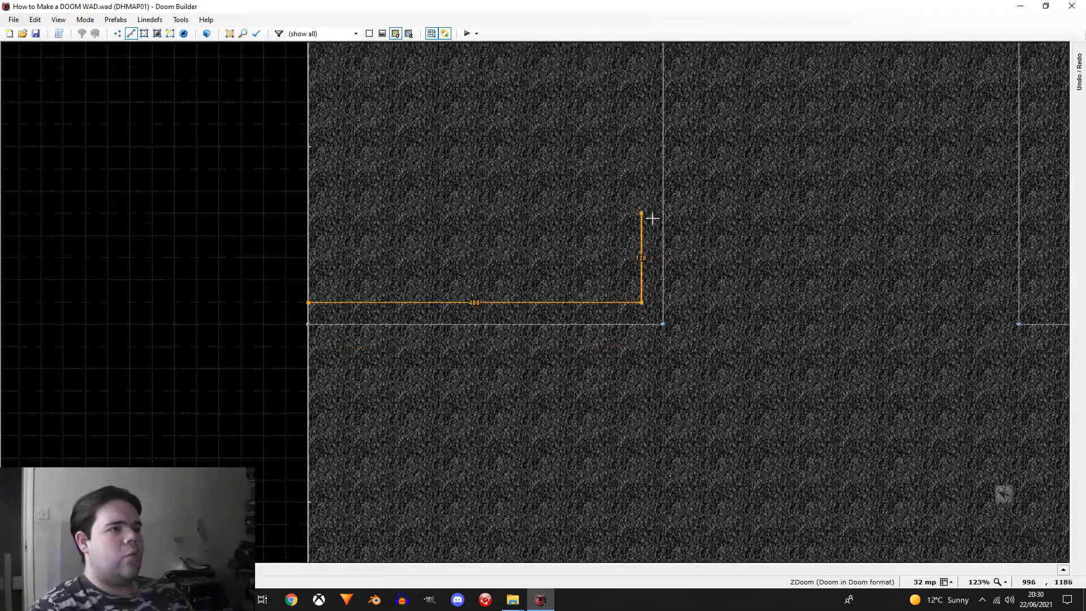
pyautogui.rightClick(648, 145)
# Step: Draw a matching L-shaped wall line 32 mp inside the inner edges of the upper-right corner sector
pyautogui.press('Right')
pyautogui.press('Right')
pyautogui.press('Right')
pyautogui.press('Right')
pyautogui.scroll(3, 847, 168)
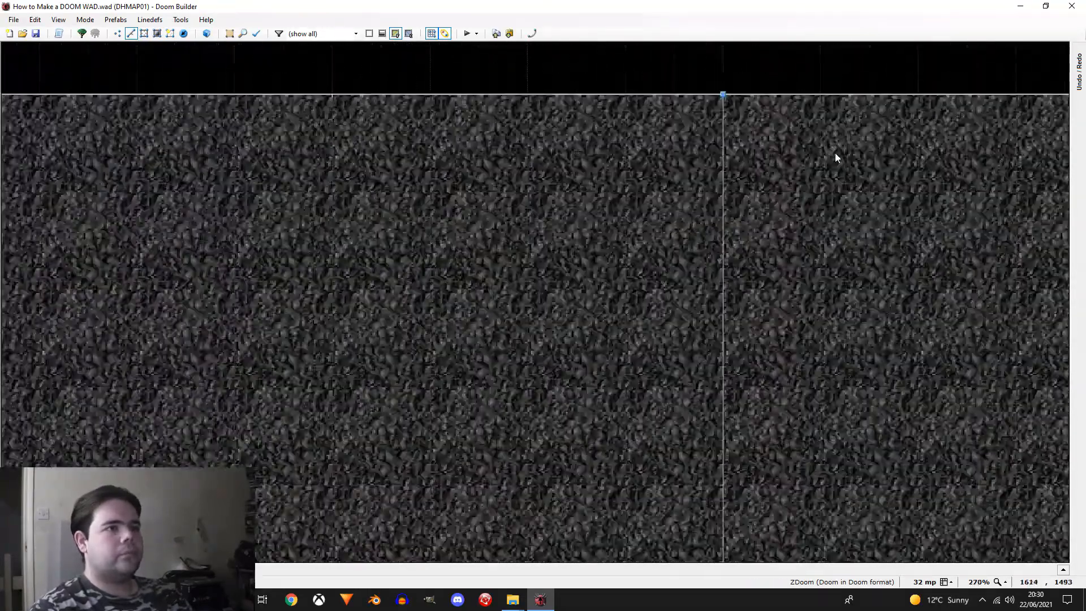
pyautogui.rightClick(767, 117)
pyautogui.scroll(-4, 766, 119)
pyautogui.click(770, 339)
pyautogui.click(1017, 344)
pyautogui.rightClick(1016, 341)
# Step: Draw an L-shaped wall strip 32 mp thick along the inner edges of the lower-right corner sector
pyautogui.press('Down')
pyautogui.press('Down')
pyautogui.press('Down')
pyautogui.press('Down')
pyautogui.press('Right')
pyautogui.scroll(4, 735, 452)
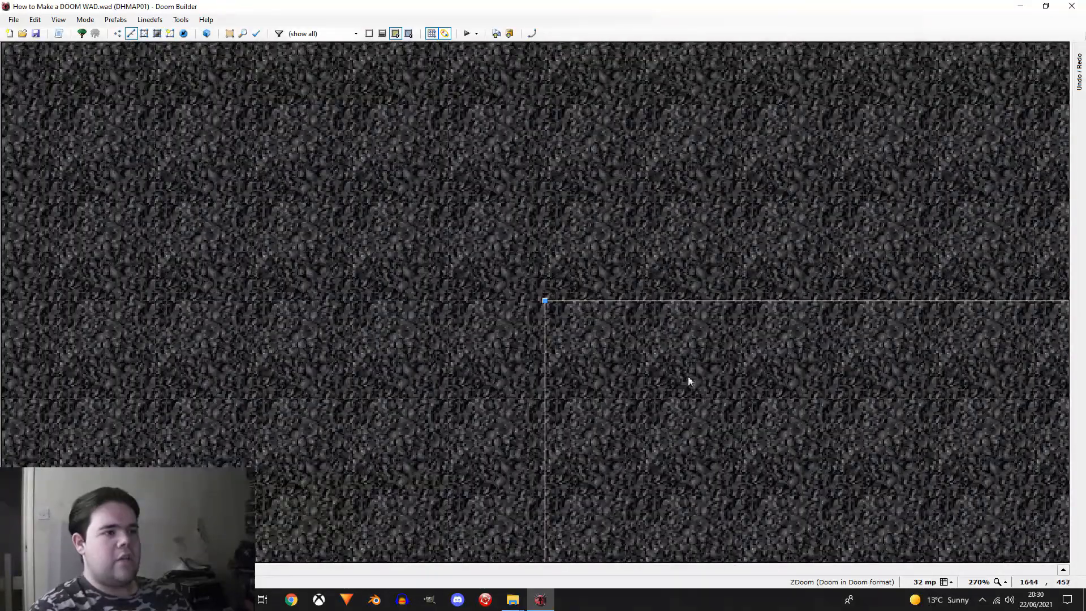
pyautogui.rightClick(572, 328)
pyautogui.scroll(-4, 574, 332)
pyautogui.press('Down')
pyautogui.press('Down')
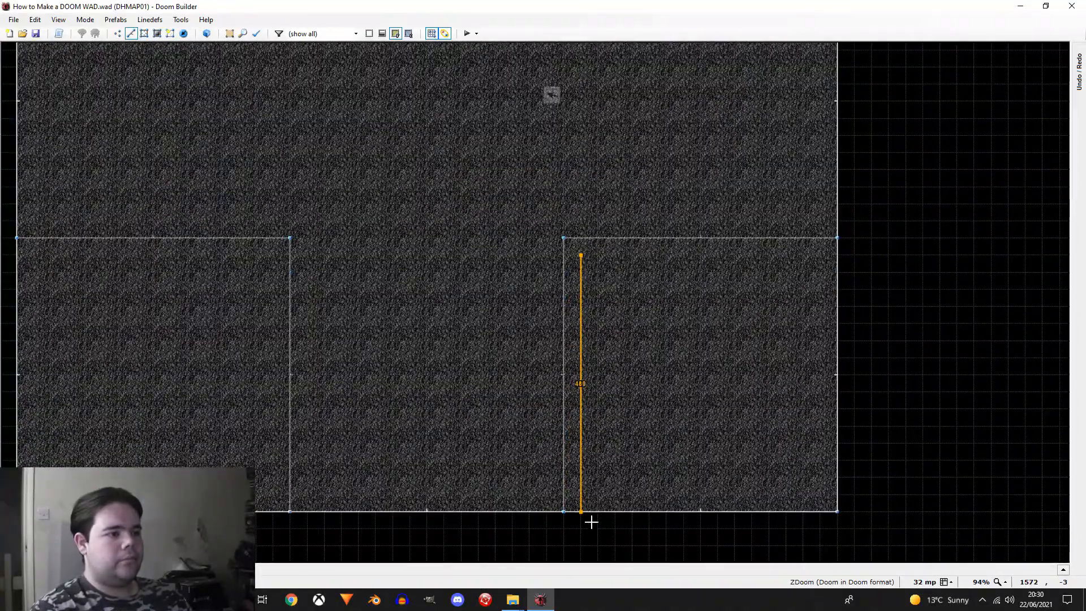
pyautogui.click(567, 519)
pyautogui.click(566, 240)
pyautogui.click(840, 239)
pyautogui.click(845, 261)
pyautogui.click(582, 257)
# Step: Draw an L-shaped wall line 32 mp inside the inner edges of the lower-left corner sector
pyautogui.press('Left')
pyautogui.press('Left')
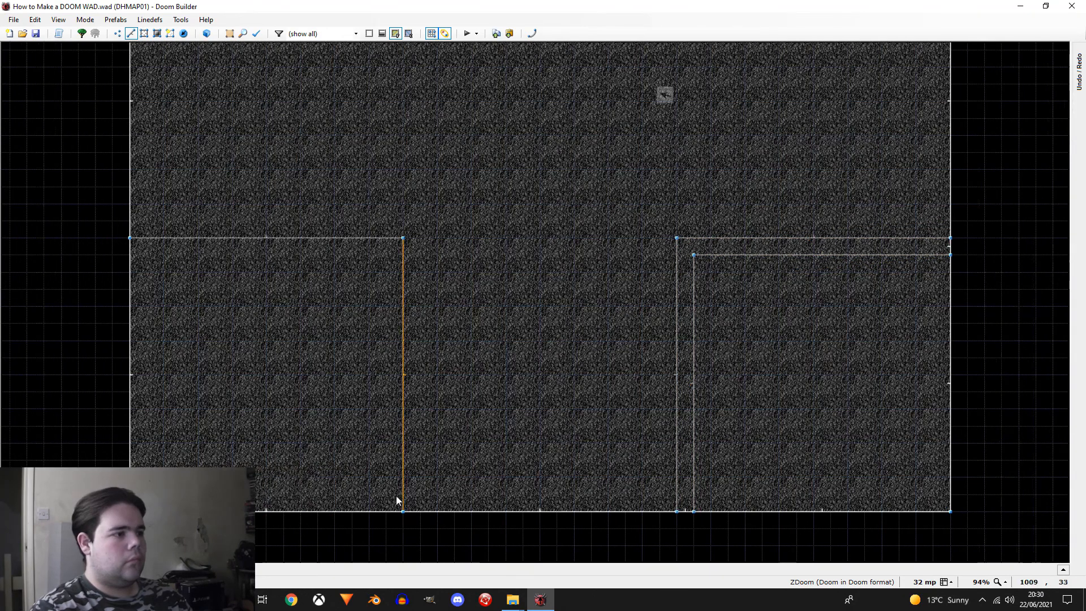
pyautogui.scroll(4, 391, 506)
pyautogui.rightClick(380, 518)
pyautogui.scroll(-4, 380, 518)
pyautogui.click(376, 266)
pyautogui.click(120, 273)
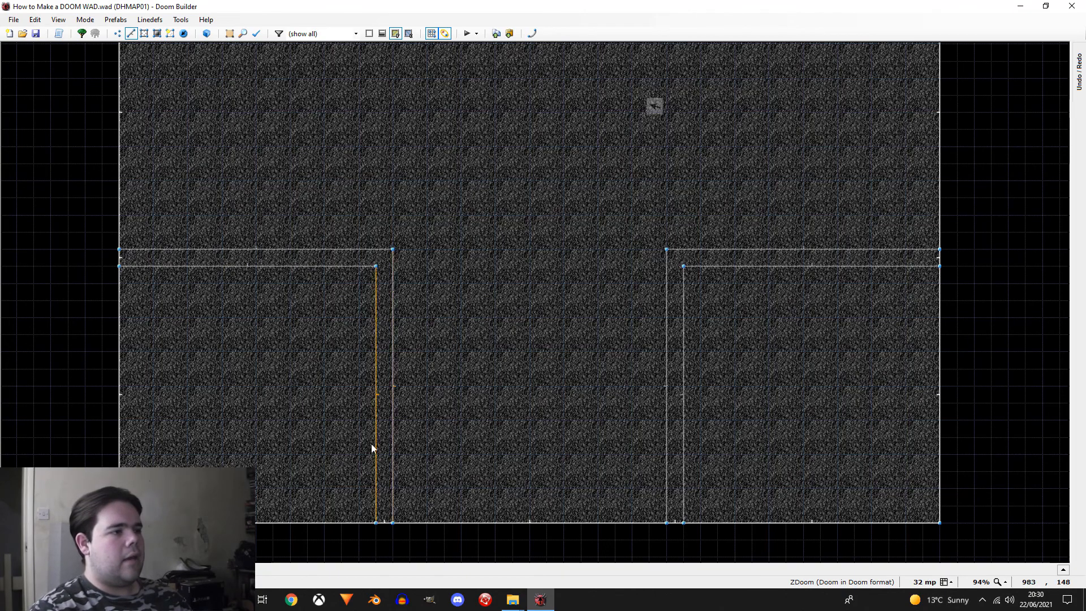
# Step: Draw an opening section about 64 mp long across the vertical wall strip of the lower-left corner room
pyautogui.scroll(2, 389, 406)
pyautogui.scroll(2, 370, 354)
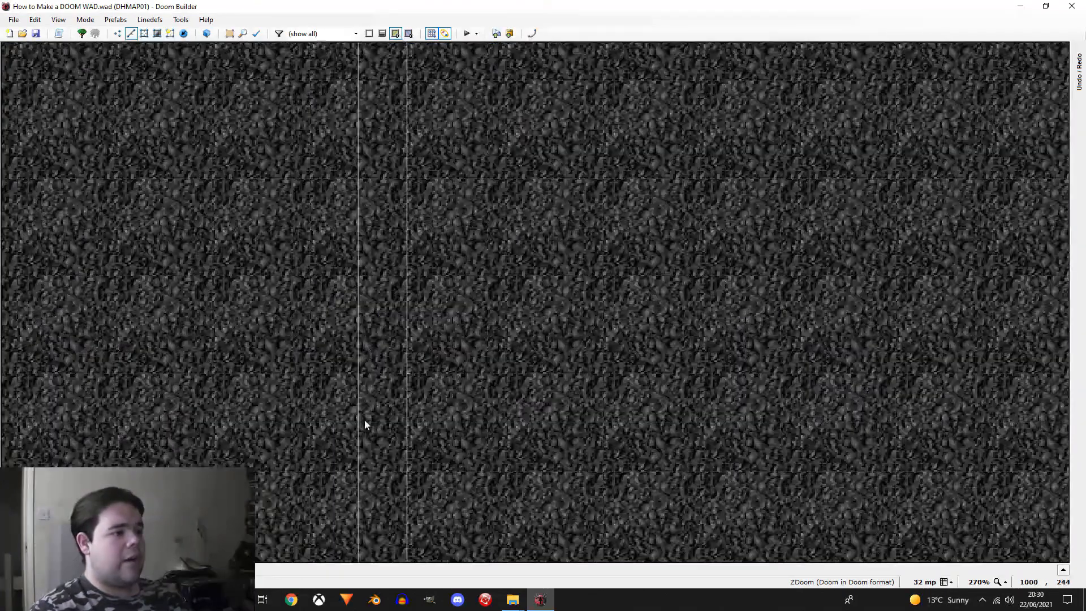
pyautogui.scroll(-1, 369, 474)
pyautogui.click(405, 398)
pyautogui.click(404, 478)
pyautogui.click(368, 474)
# Step: Draw an opening section about 96 mp long across the horizontal wall strip of the lower-left corner room
pyautogui.scroll(-3, 567, 425)
pyautogui.scroll(4, 285, 266)
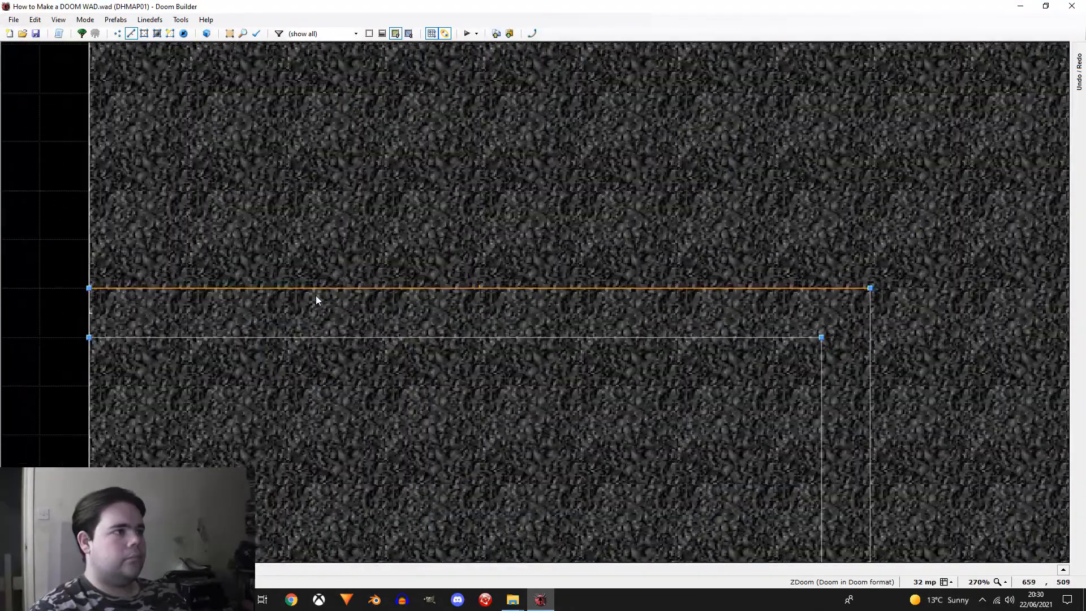
pyautogui.rightClick(294, 300)
pyautogui.press('Escape')
pyautogui.click(285, 337)
pyautogui.click(434, 337)
pyautogui.click(434, 290)
pyautogui.click(284, 289)
pyautogui.scroll(-3, 373, 345)
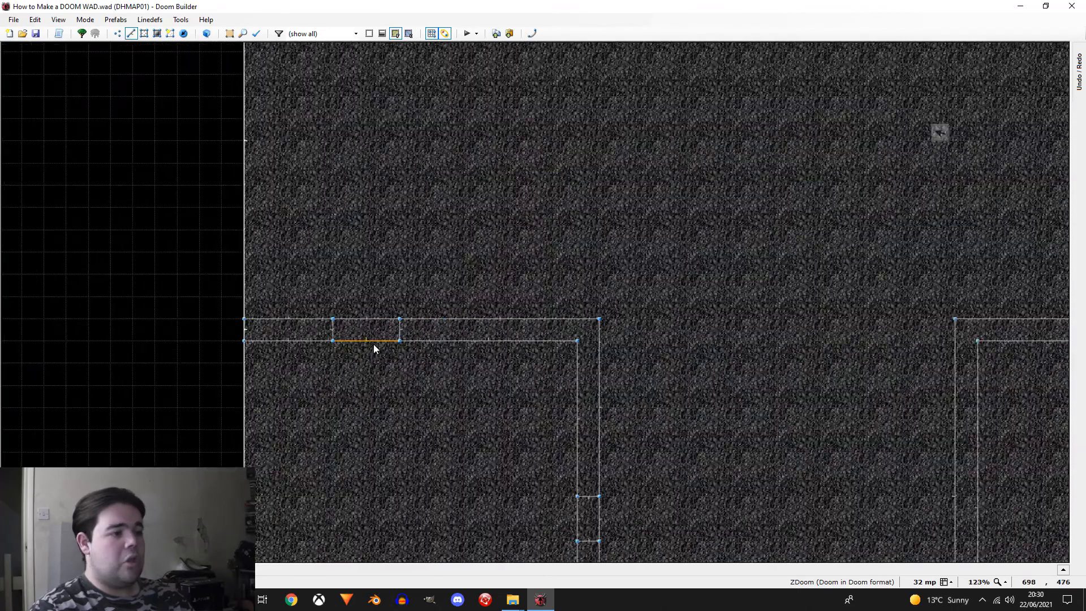
# Step: Widen both openings of the lower-left corner room to 128 mp by moving their dividing linedefs
pyautogui.scroll(1, 303, 322)
pyautogui.moveTo(340, 328); pyautogui.dragTo(360, 338)
pyautogui.scroll(-1, 361, 340)
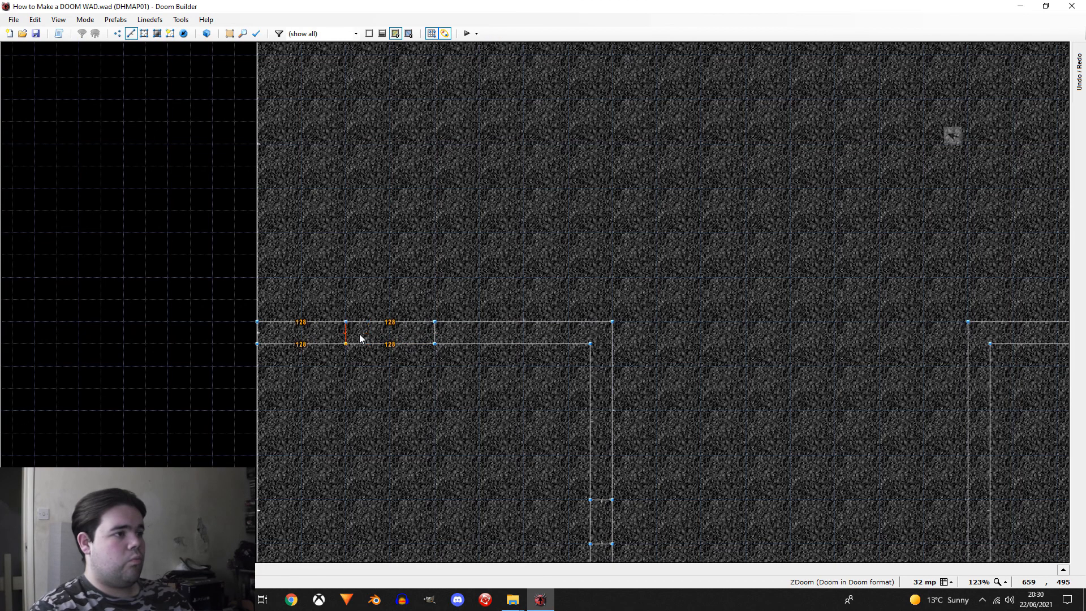
pyautogui.moveTo(603, 502); pyautogui.dragTo(600, 478)
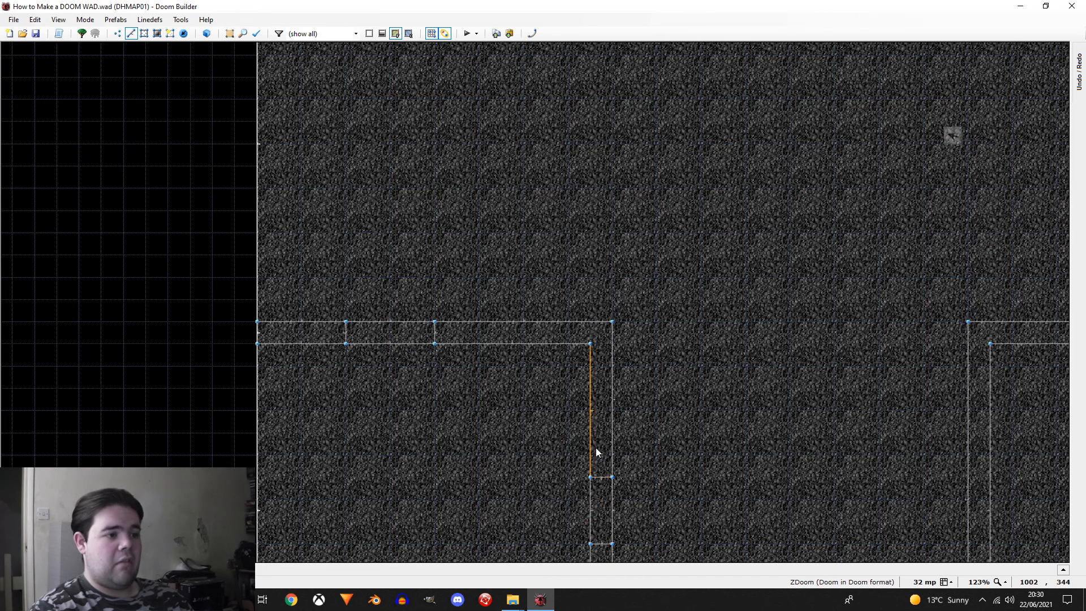
pyautogui.scroll(1, 598, 444)
pyautogui.moveTo(603, 536); pyautogui.dragTo(603, 547)
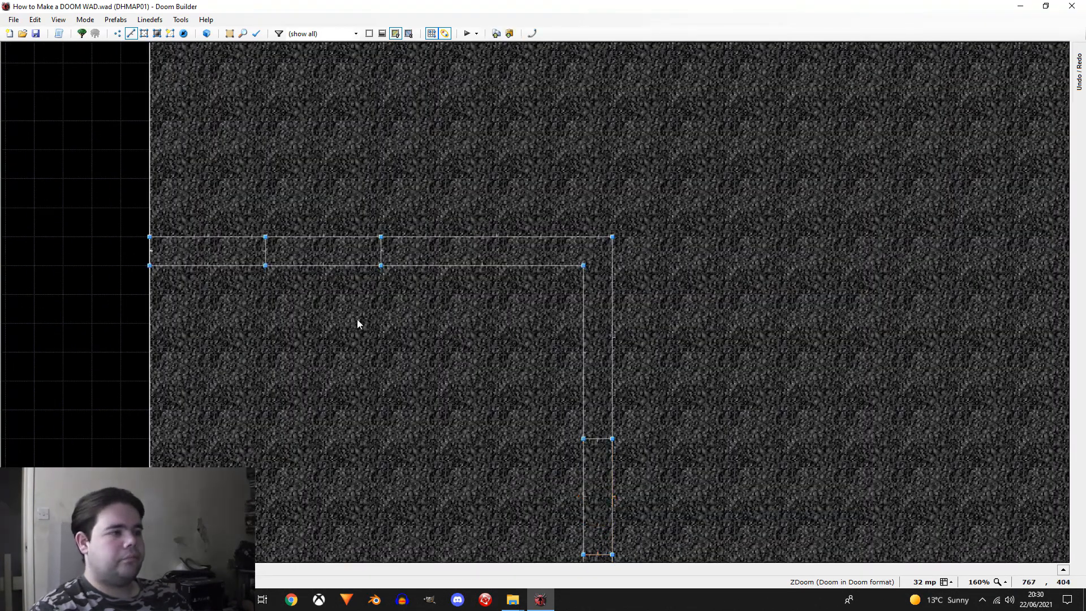
pyautogui.scroll(-2, 341, 330)
pyautogui.scroll(-2, 620, 311)
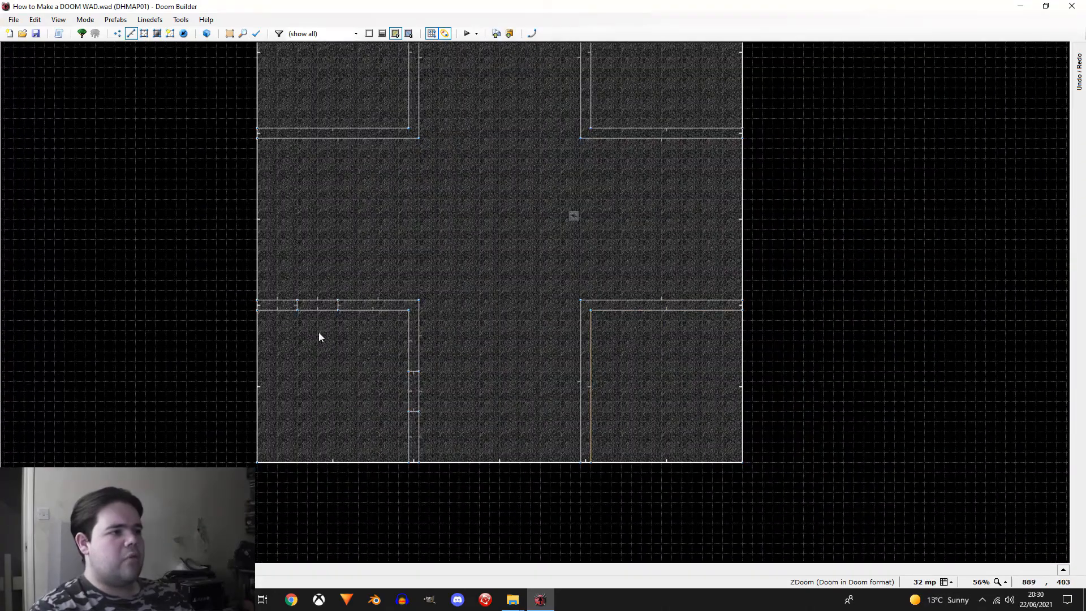
# Step: Move the opening in the lower-left room's horizontal wall 32 mp towards the arena centre
pyautogui.scroll(3, 456, 346)
pyautogui.moveTo(168, 218); pyautogui.dragTo(266, 331)
pyautogui.moveTo(262, 286); pyautogui.dragTo(276, 293)
pyautogui.moveTo(276, 290); pyautogui.dragTo(276, 290, button='right')
pyautogui.scroll(-2, 328, 257)
# Step: Try shifting the opening in the lower-left room's vertical wall by 32 mp along the wall
pyautogui.moveTo(455, 339); pyautogui.dragTo(388, 403)
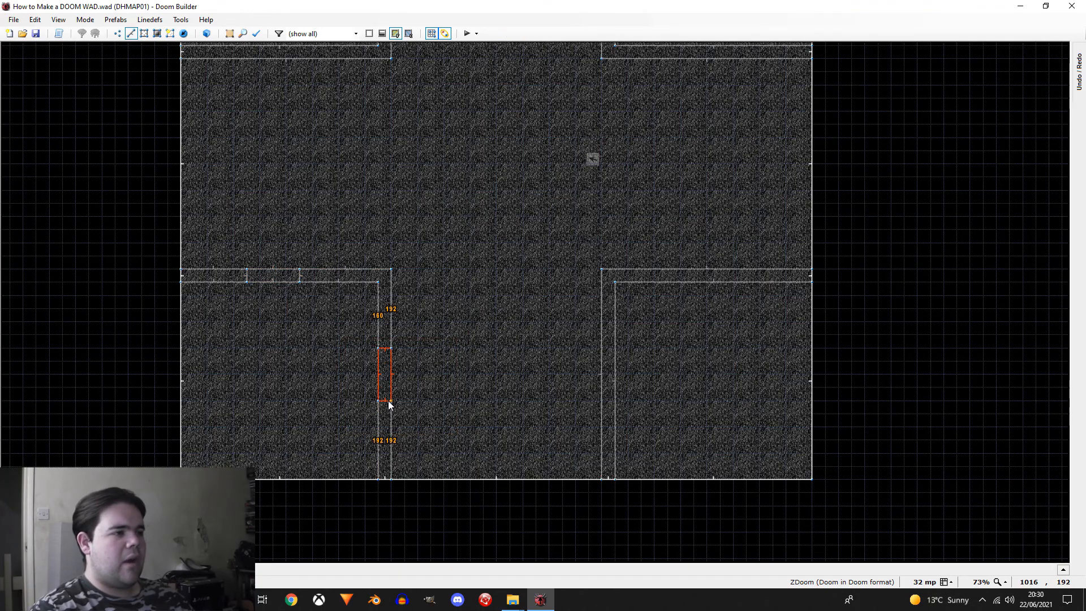
pyautogui.moveTo(389, 401); pyautogui.dragTo(388, 408, button='right')
pyautogui.moveTo(320, 235); pyautogui.dragTo(245, 277)
pyautogui.moveTo(244, 274); pyautogui.dragTo(249, 276, button='right')
pyautogui.moveTo(253, 352); pyautogui.dragTo(314, 380)
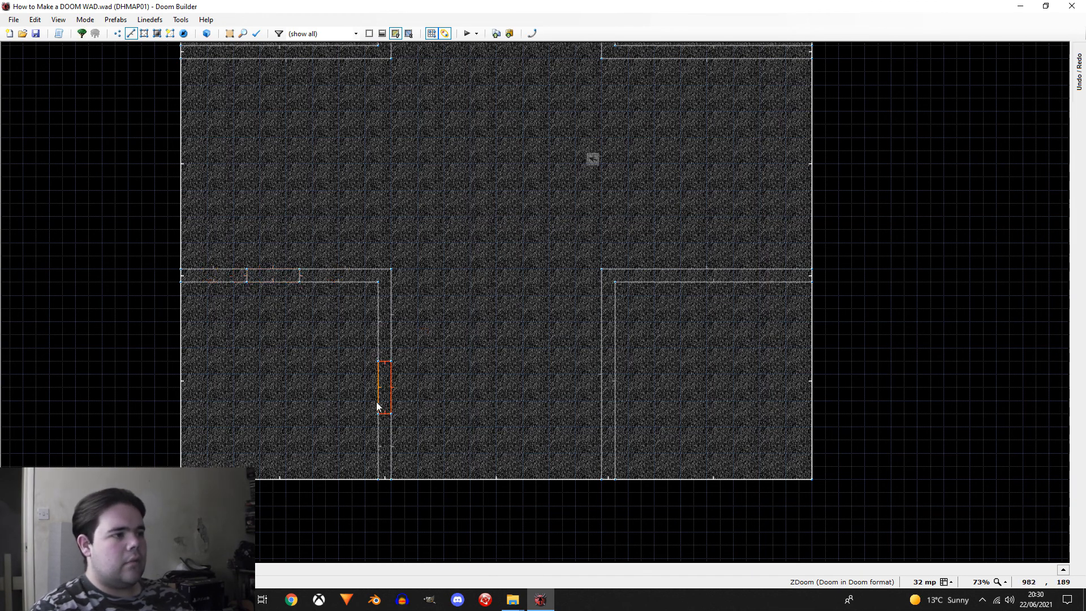
pyautogui.moveTo(387, 417); pyautogui.dragTo(388, 419, button='right')
pyautogui.click(415, 372)
# Step: Draw an opening section 128 mp long across the vertical wall strip of the lower-right corner room
pyautogui.moveTo(528, 355); pyautogui.dragTo(372, 349, button='middle')
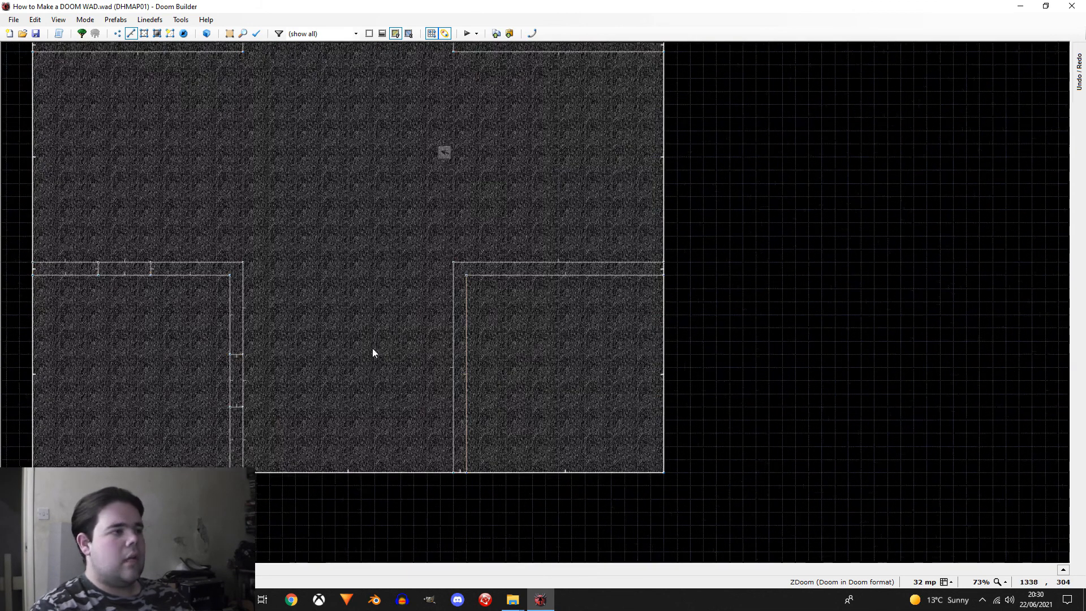
pyautogui.scroll(3, 453, 383)
pyautogui.scroll(3, 447, 407)
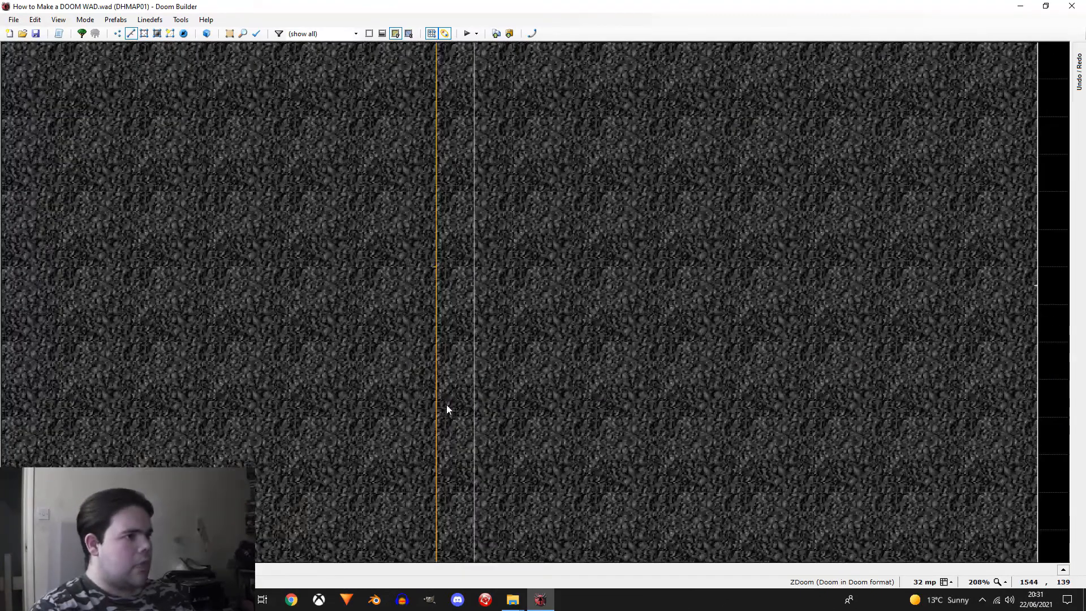
pyautogui.scroll(-4, 447, 413)
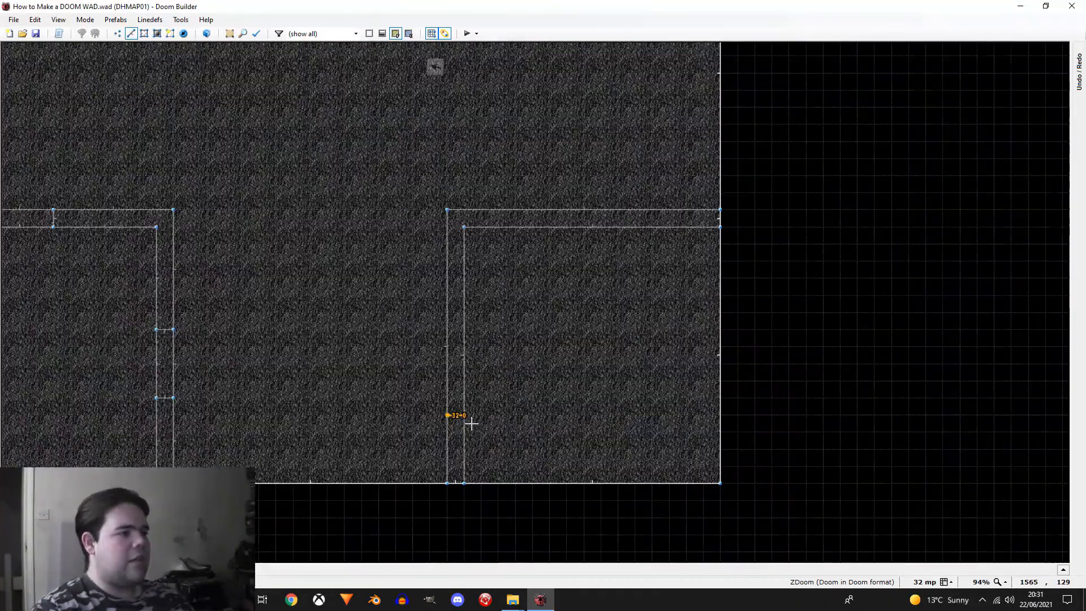
pyautogui.click(463, 415)
pyautogui.click(463, 347)
pyautogui.click(447, 346)
pyautogui.click(447, 415)
# Step: Move the opening in the lower-right room's vertical wall 32 mp up towards the arena centre
pyautogui.scroll(3, 610, 193)
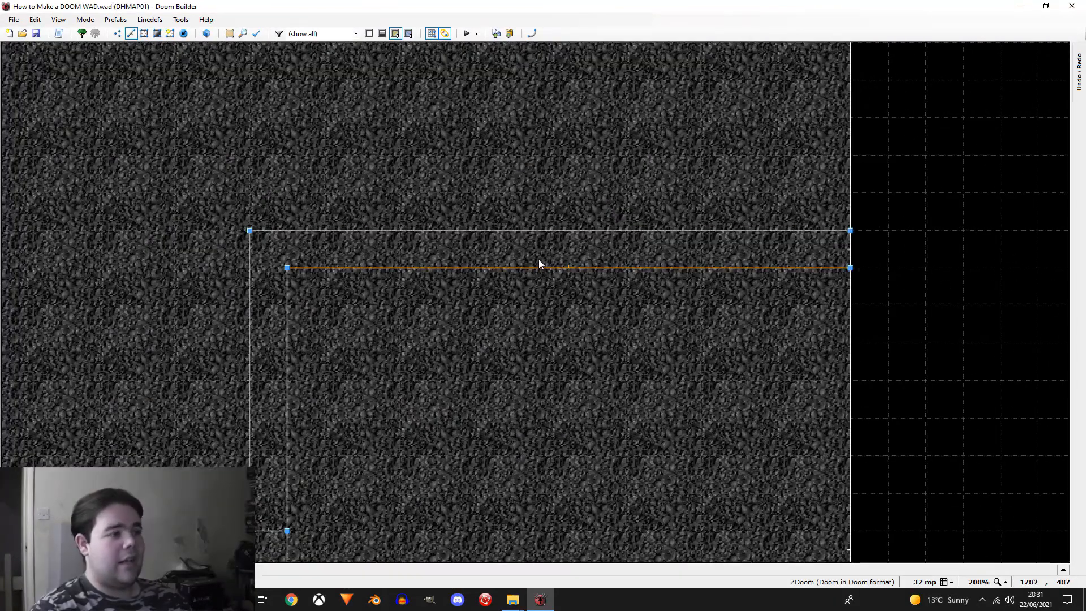
pyautogui.scroll(-4, 447, 263)
pyautogui.moveTo(393, 364); pyautogui.dragTo(362, 438)
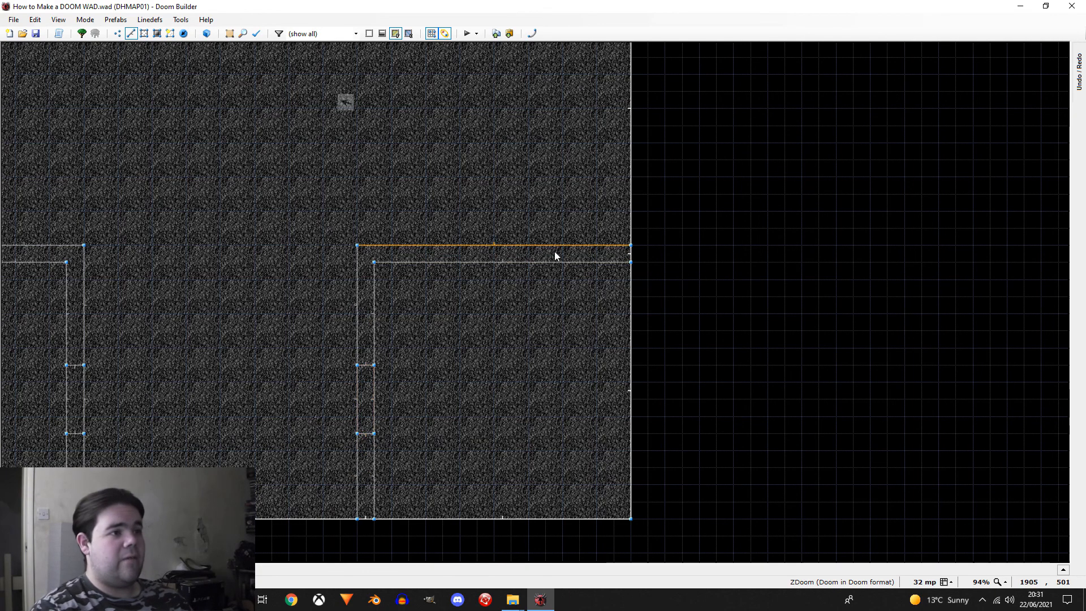
pyautogui.scroll(7, 557, 252)
pyautogui.rightClick(212, 276)
pyautogui.press('Escape')
pyautogui.rightClick(213, 276)
pyautogui.press('Escape')
# Step: Draw an opening section 160 mp long and 32 mp thick in the lower-right room's horizontal wall strip
pyautogui.rightClick(213, 270)
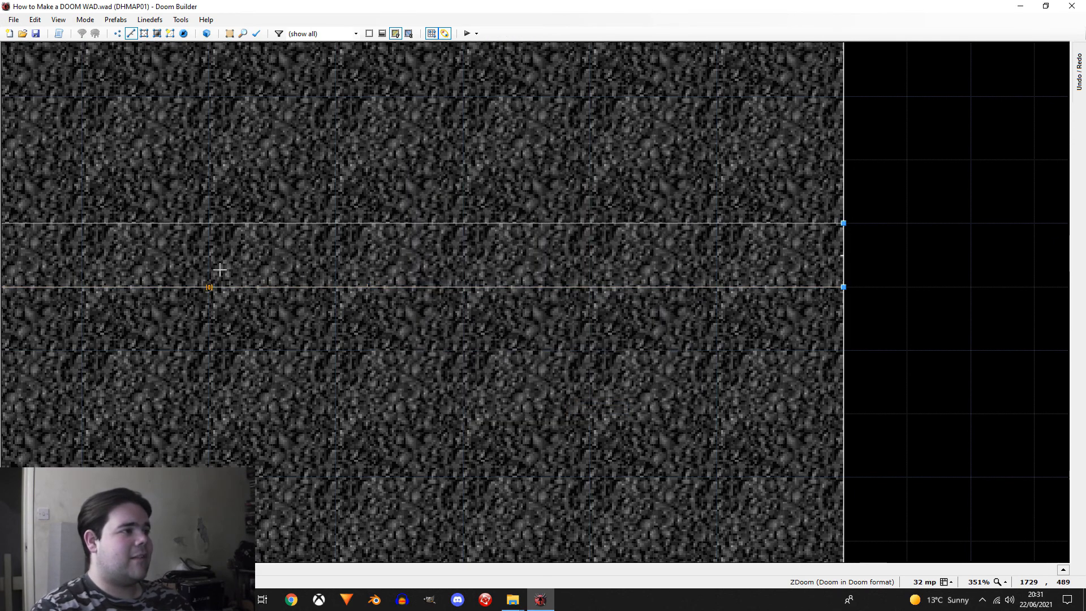
pyautogui.click(220, 244)
pyautogui.scroll(-2, 223, 245)
pyautogui.click(402, 279)
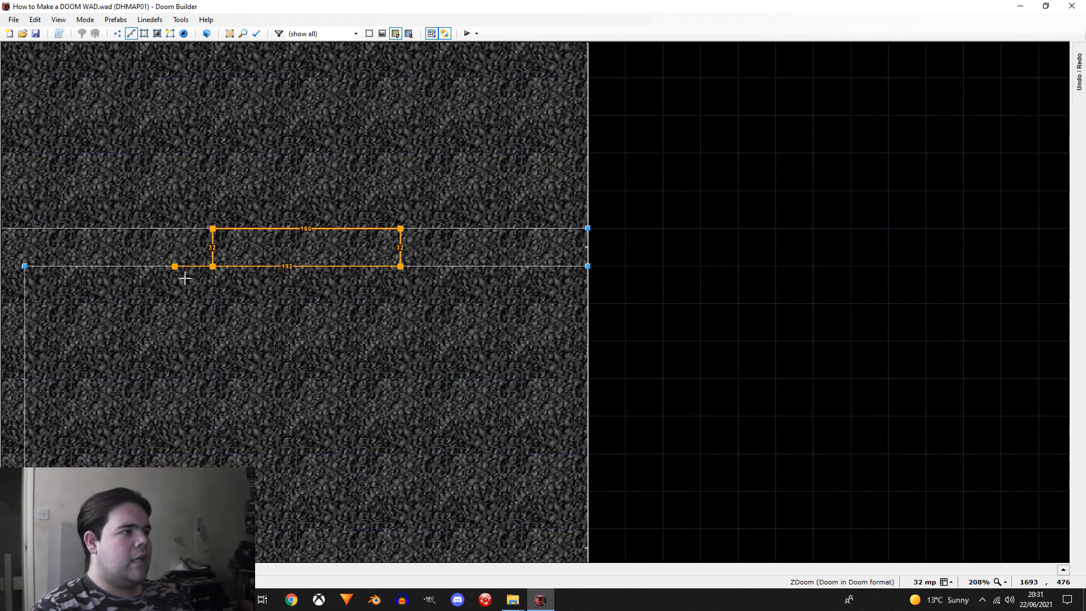
pyautogui.click(213, 281)
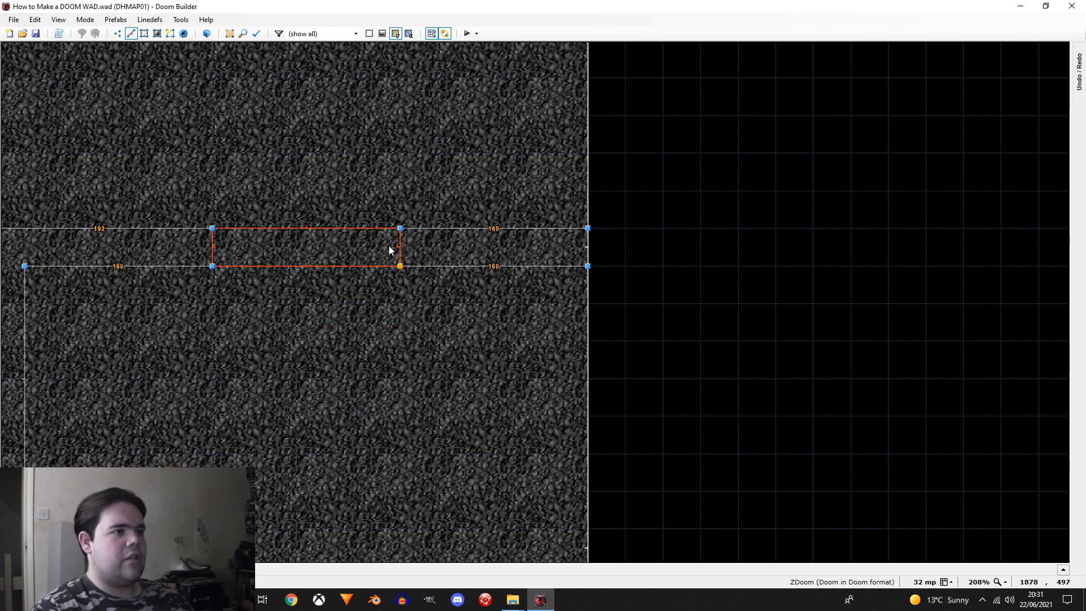
# Step: Draw an opening section 128 mp long across the upper-right room's horizontal wall strip and shift it 32 mp towards the outer wall
pyautogui.scroll(-8, 452, 396)
pyautogui.scroll(3, 378, 198)
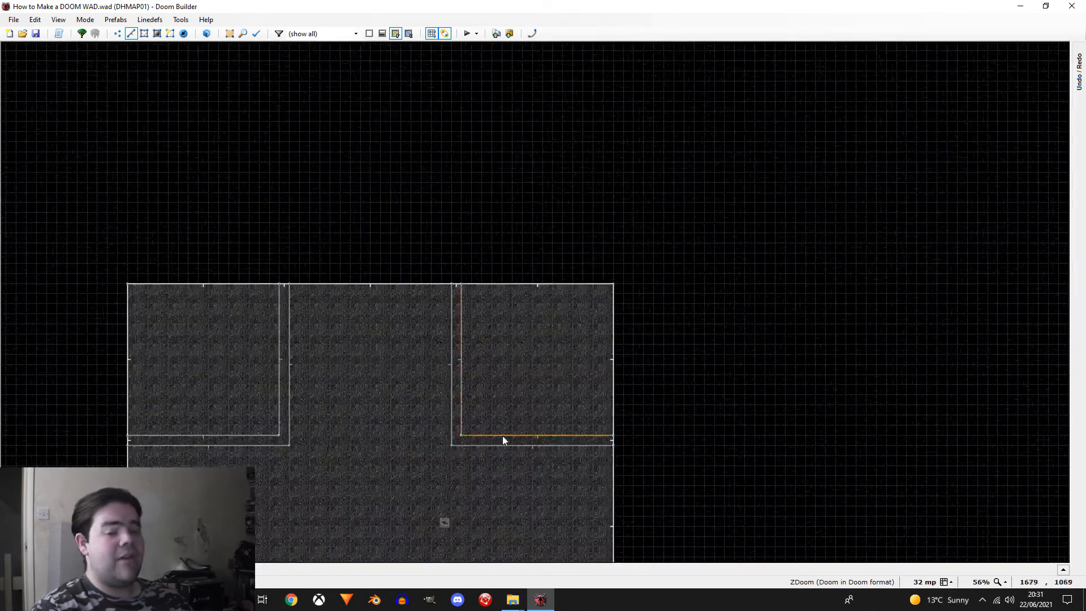
pyautogui.scroll(6, 547, 460)
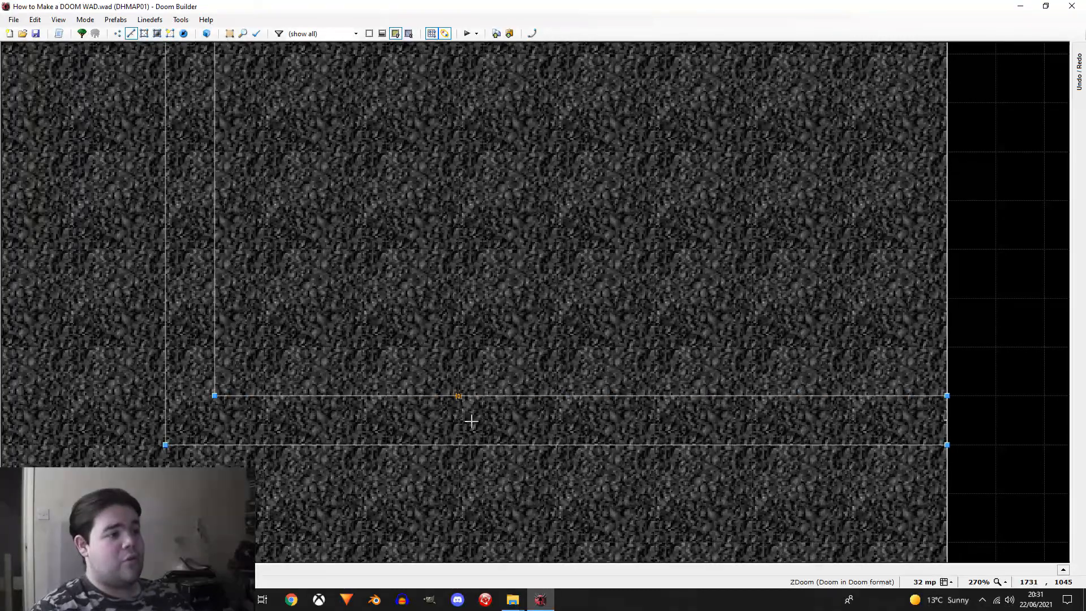
pyautogui.rightClick(463, 413)
pyautogui.scroll(-1, 463, 414)
pyautogui.click(465, 440)
pyautogui.scroll(-1, 619, 435)
pyautogui.click(611, 434)
pyautogui.click(611, 406)
pyautogui.click(495, 406)
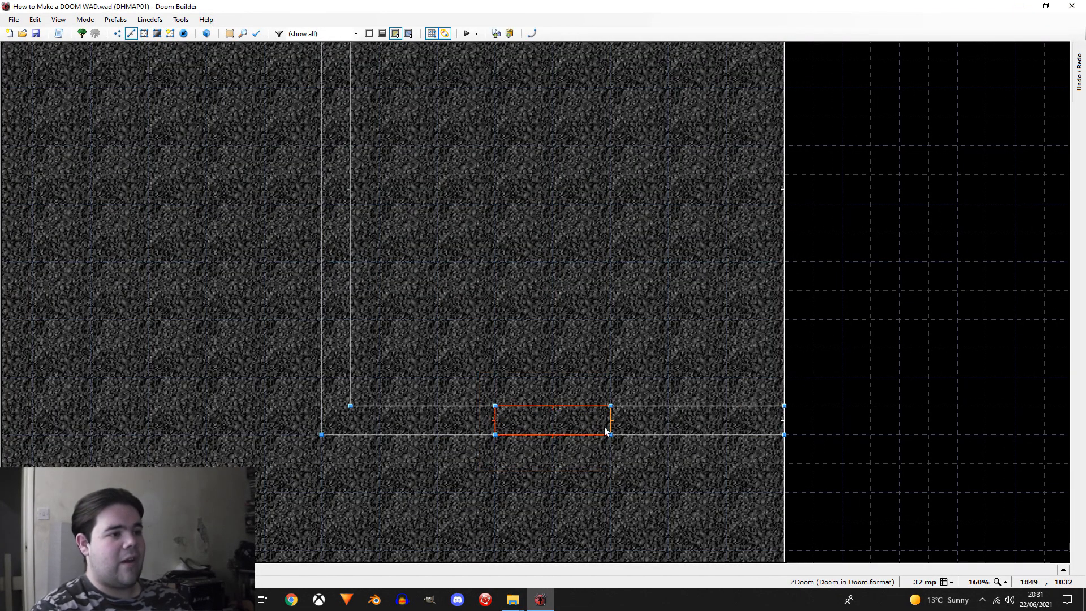
pyautogui.scroll(-2, 628, 432)
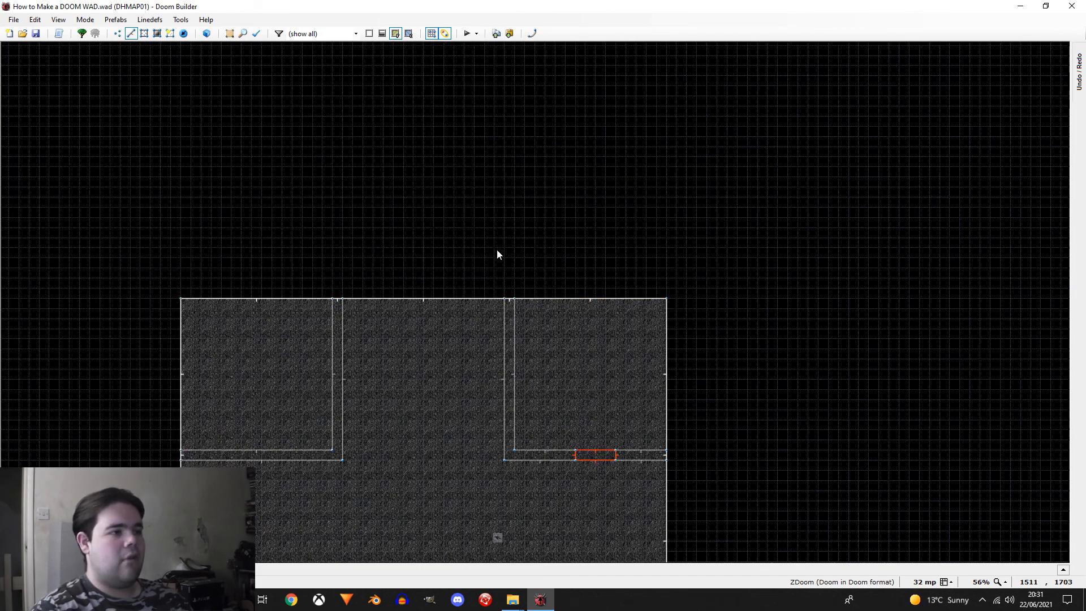
# Step: Draw an opening section 128 mp long and 32 mp thick in the upper-right room's vertical wall strip, 160 mp below the outer wall
pyautogui.scroll(2, 497, 250)
pyautogui.scroll(1, 506, 368)
pyautogui.rightClick(530, 405)
pyautogui.press('Escape')
pyautogui.scroll(-2, 593, 468)
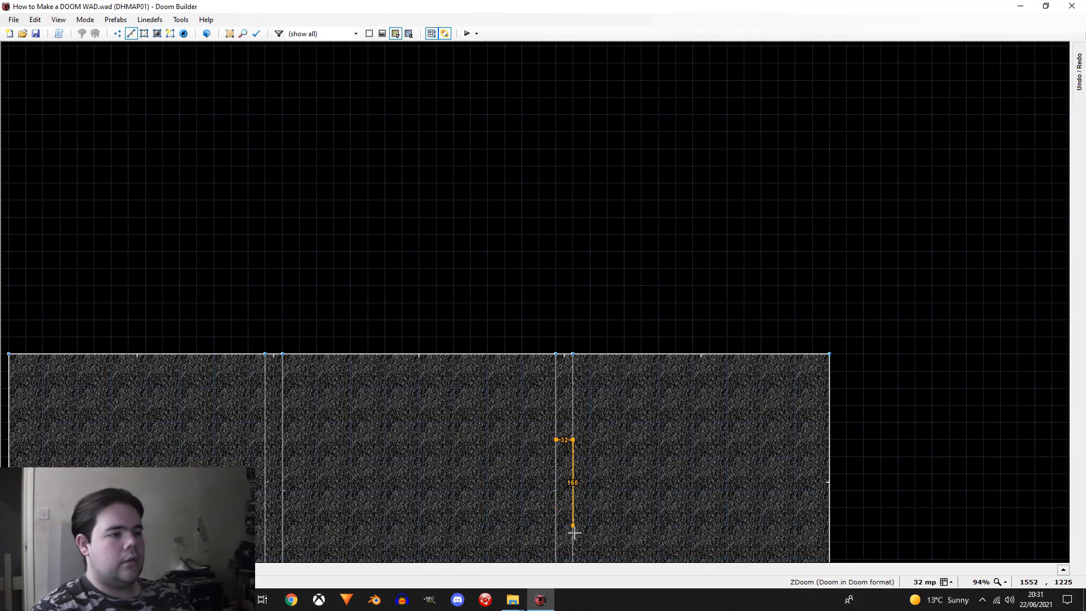
pyautogui.click(568, 449)
pyautogui.moveTo(620, 421); pyautogui.dragTo(513, 556)
pyautogui.moveTo(565, 507); pyautogui.dragTo(568, 505, button='right')
pyautogui.moveTo(715, 450); pyautogui.dragTo(730, 418)
# Step: Draw a matching opening section 128 mp long across the upper-left room's vertical wall strip
pyautogui.scroll(-4, 730, 421)
pyautogui.scroll(8, 470, 493)
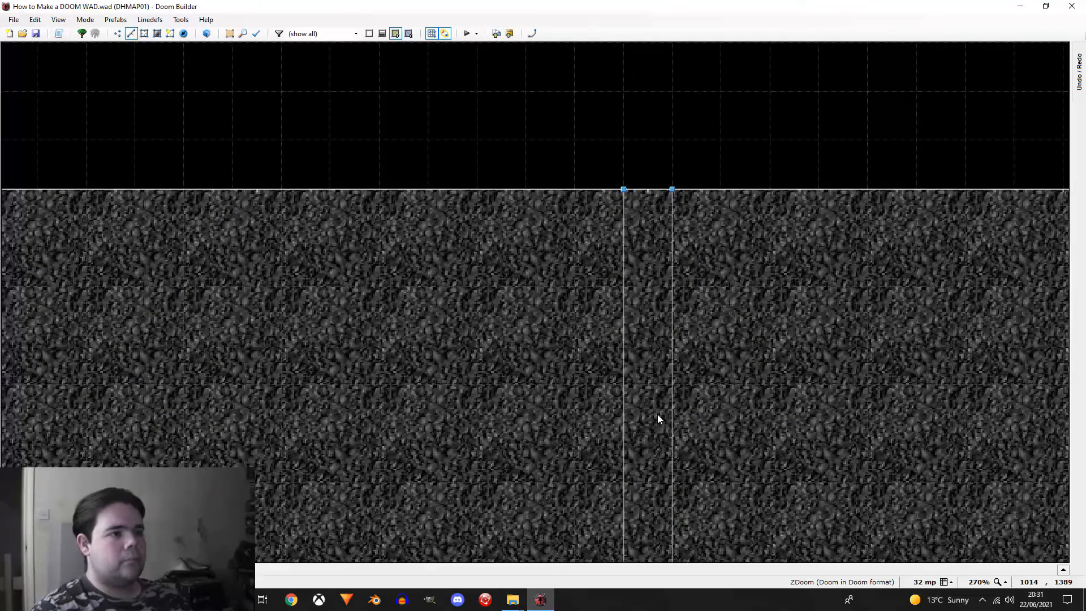
pyautogui.click(671, 432)
pyautogui.click(624, 432)
pyautogui.scroll(-2, 628, 432)
pyautogui.click(629, 488)
pyautogui.click(645, 488)
pyautogui.click(645, 420)
# Step: Draw an opening section 128 mp long and 32 mp thick in the upper-left room's horizontal wall strip
pyautogui.scroll(-2, 528, 338)
pyautogui.scroll(5, 460, 476)
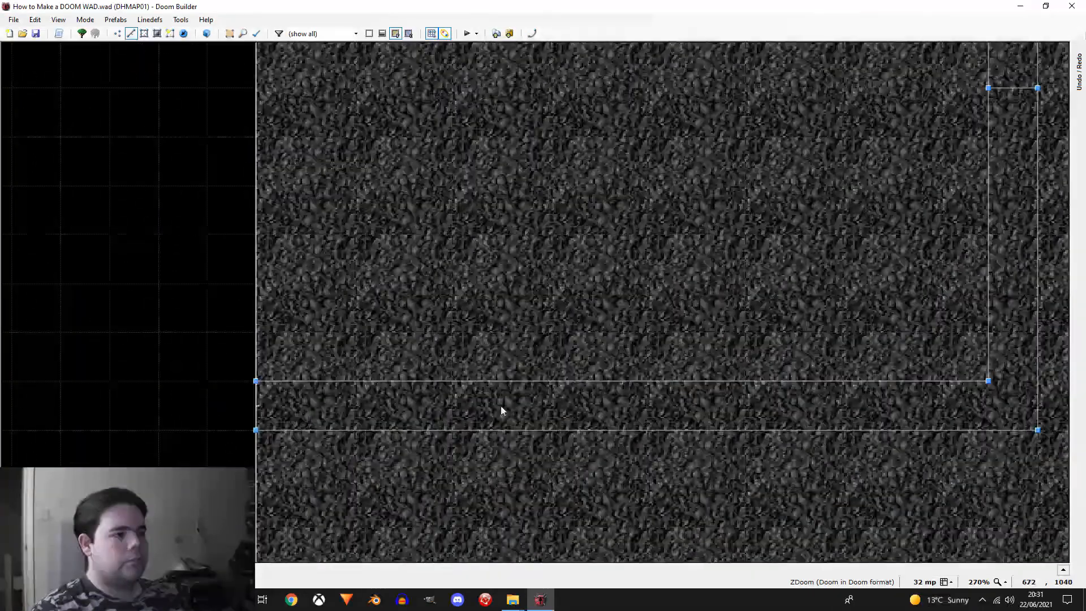
pyautogui.click(547, 381)
pyautogui.click(547, 430)
pyautogui.scroll(-4, 622, 418)
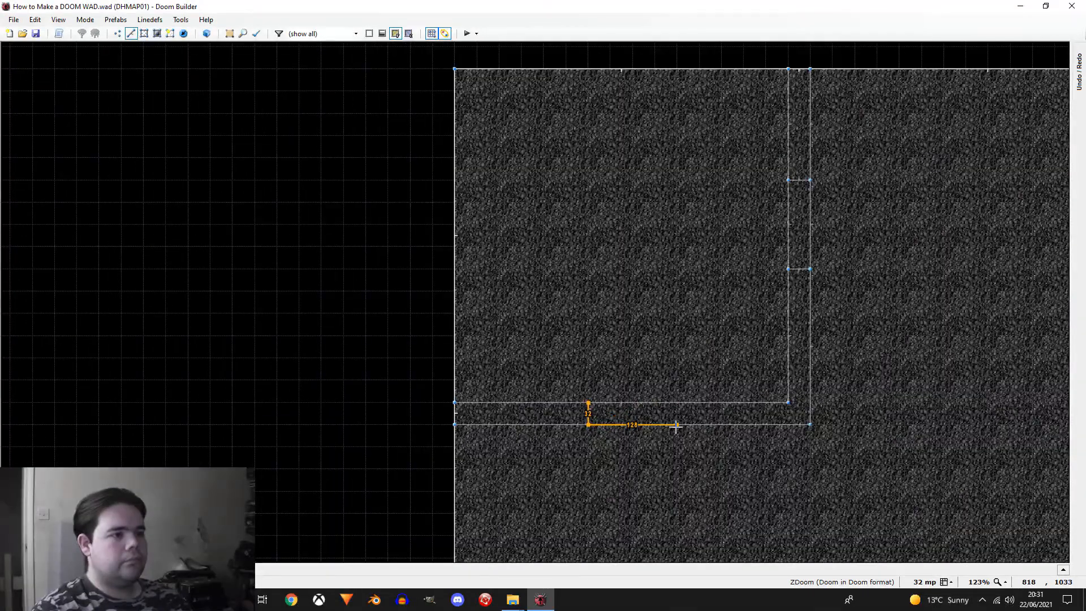
pyautogui.click(588, 403)
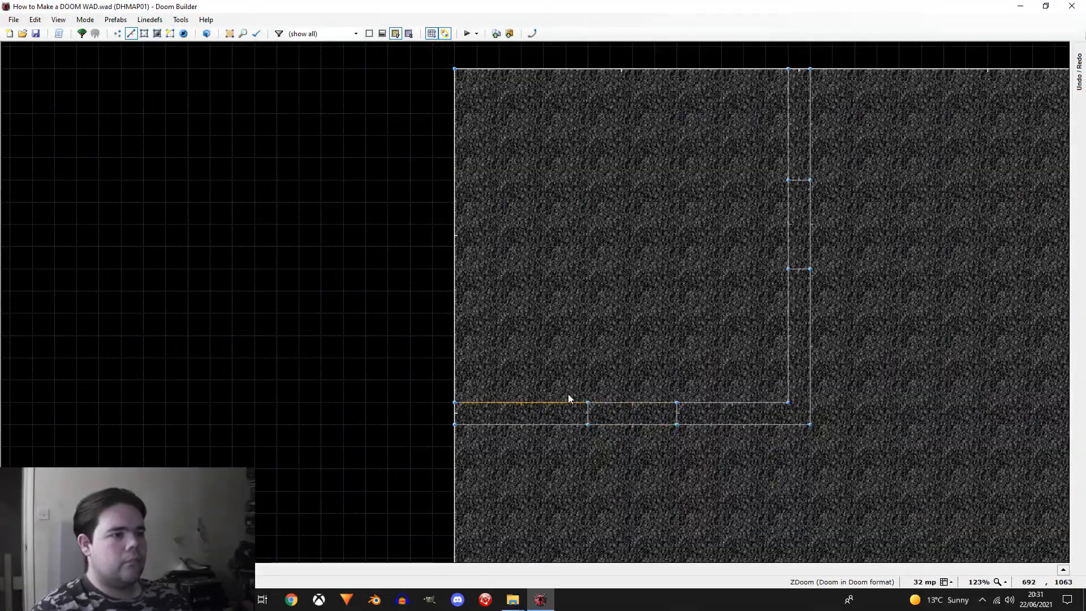
# Step: Move the opening in the upper-left room's horizontal wall 32 mp towards the outer wall
pyautogui.rightClick(606, 427)
pyautogui.click(649, 316)
pyautogui.click(682, 414)
pyautogui.click(683, 415)
pyautogui.click(694, 353)
pyautogui.moveTo(604, 422); pyautogui.dragTo(596, 420)
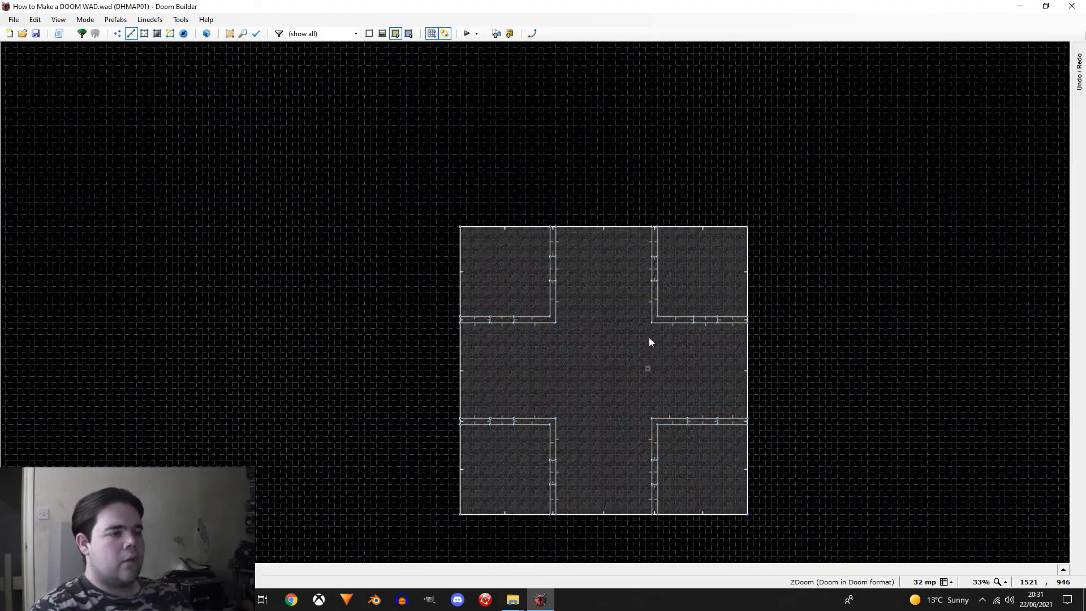
# Step: In the 3D view, raise the floors of the wall sections beside the openings up to the ceiling, leaving the openings low
pyautogui.press('w')
pyautogui.press('d')
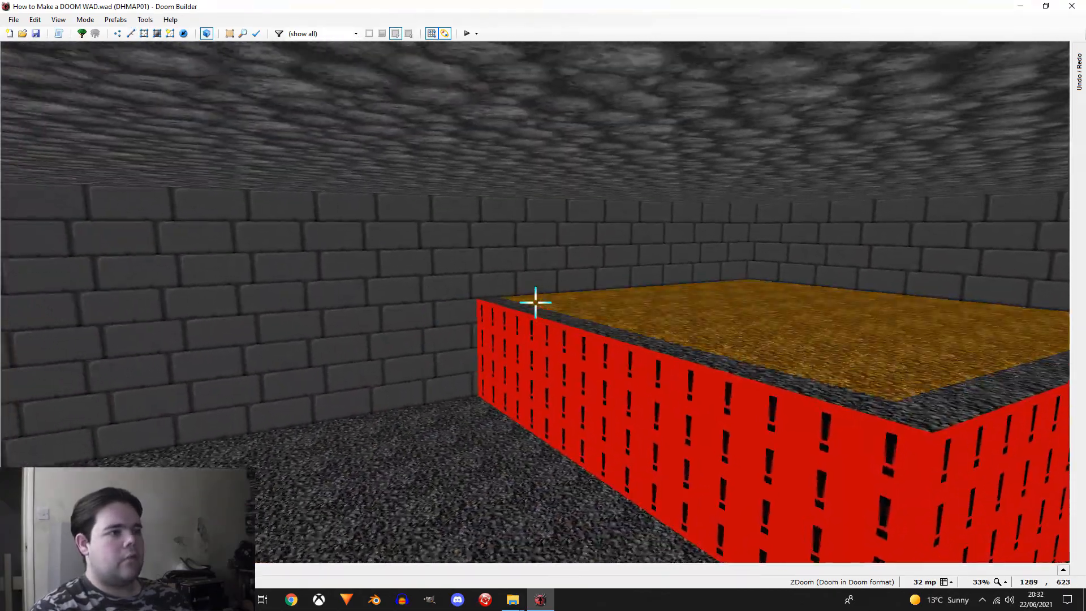
pyautogui.click(536, 303)
pyautogui.press('e')
pyautogui.click(535, 302)
pyautogui.press('e')
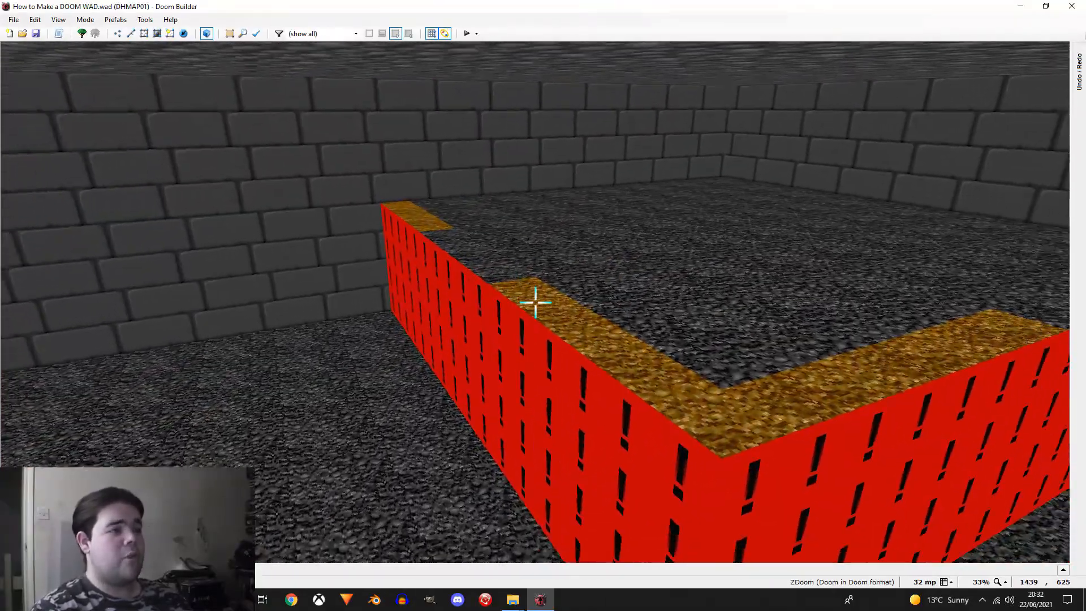
pyautogui.click(536, 302)
pyautogui.press('e')
pyautogui.scroll(15, 536, 303)
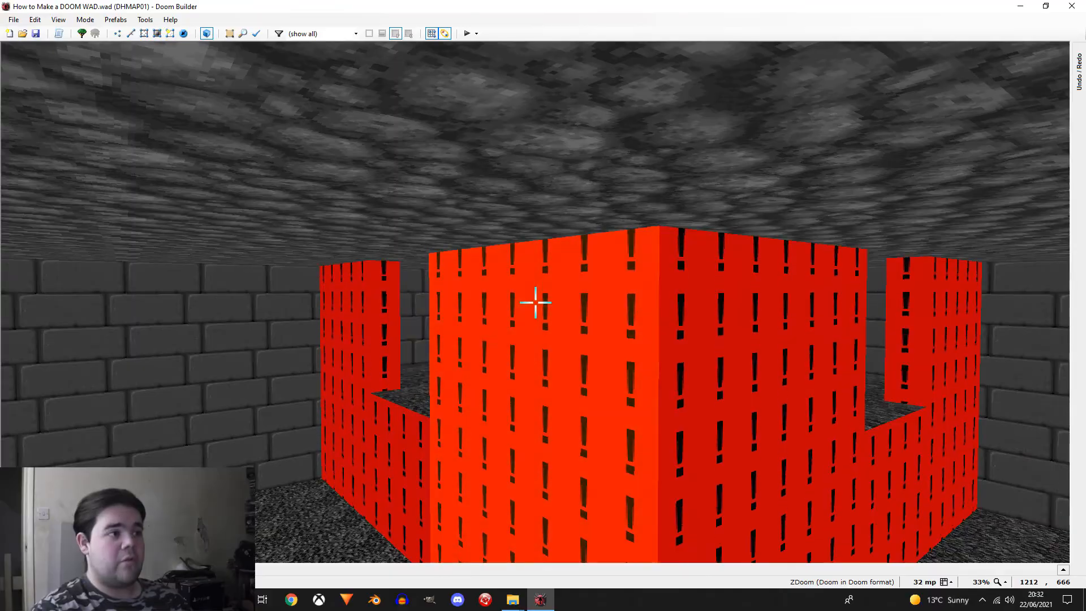
pyautogui.press('e')
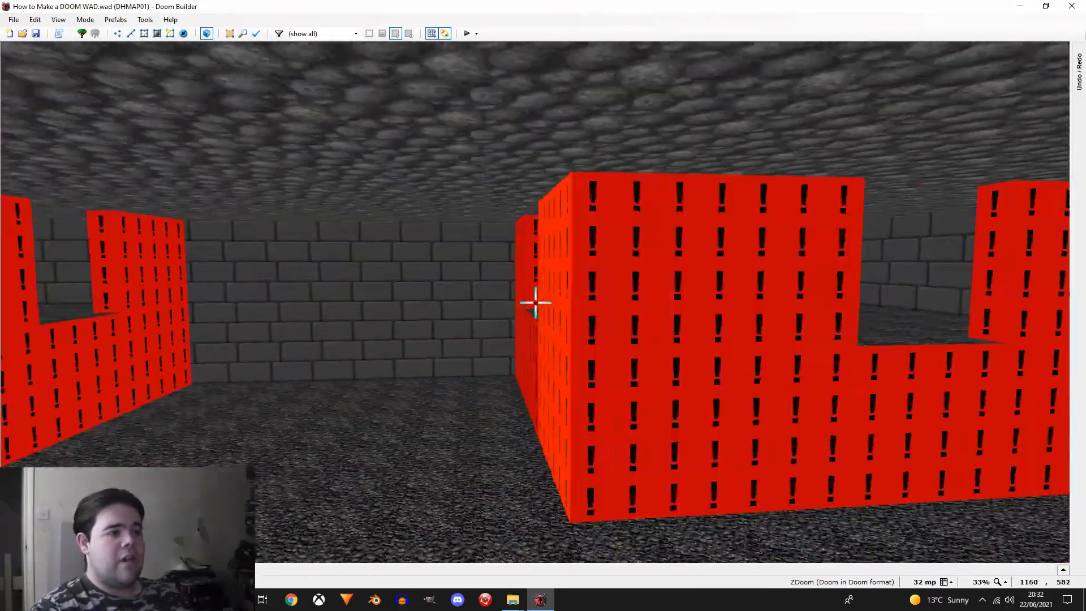
pyautogui.press('e')
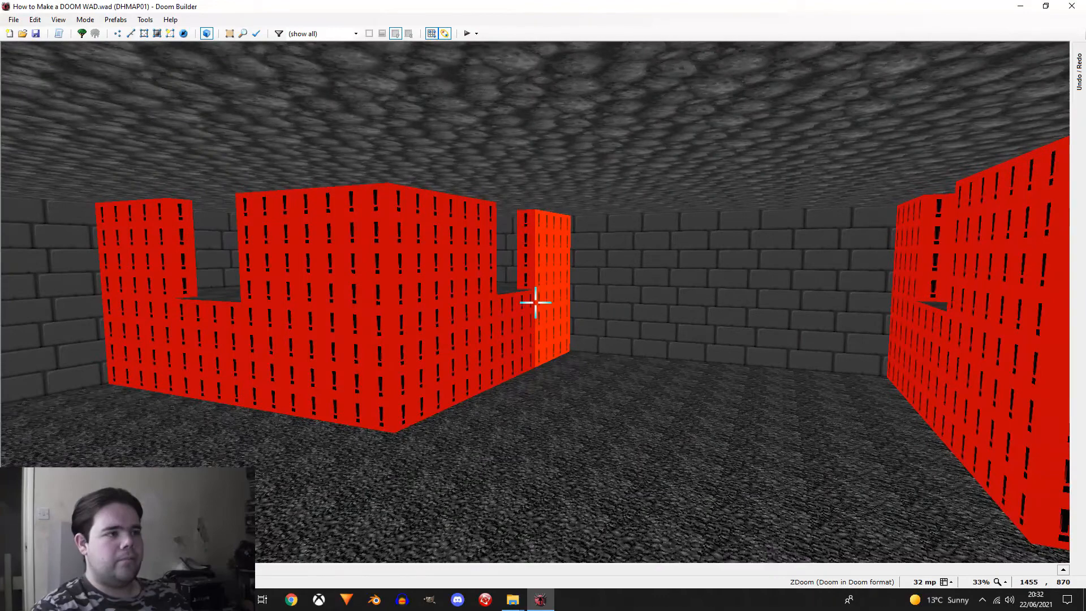
pyautogui.press('q')
# Step: Apply the BIGBRIK2 texture to the front and back lower sides of all inner wall lines, excluding the arena's outer boundary
pyautogui.moveTo(799, 185); pyautogui.dragTo(382, 563)
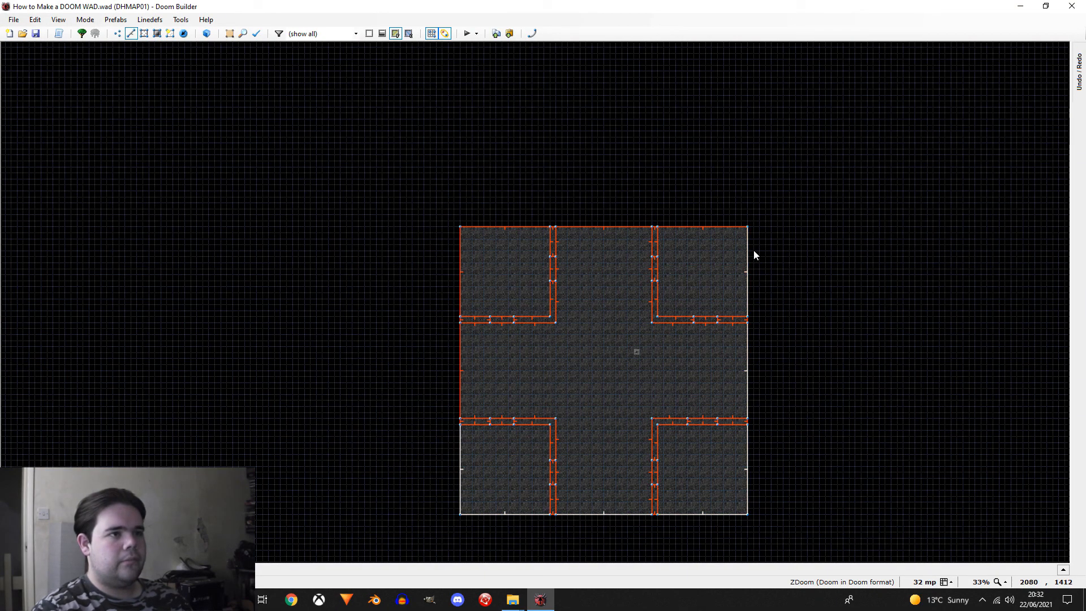
pyautogui.click(745, 229)
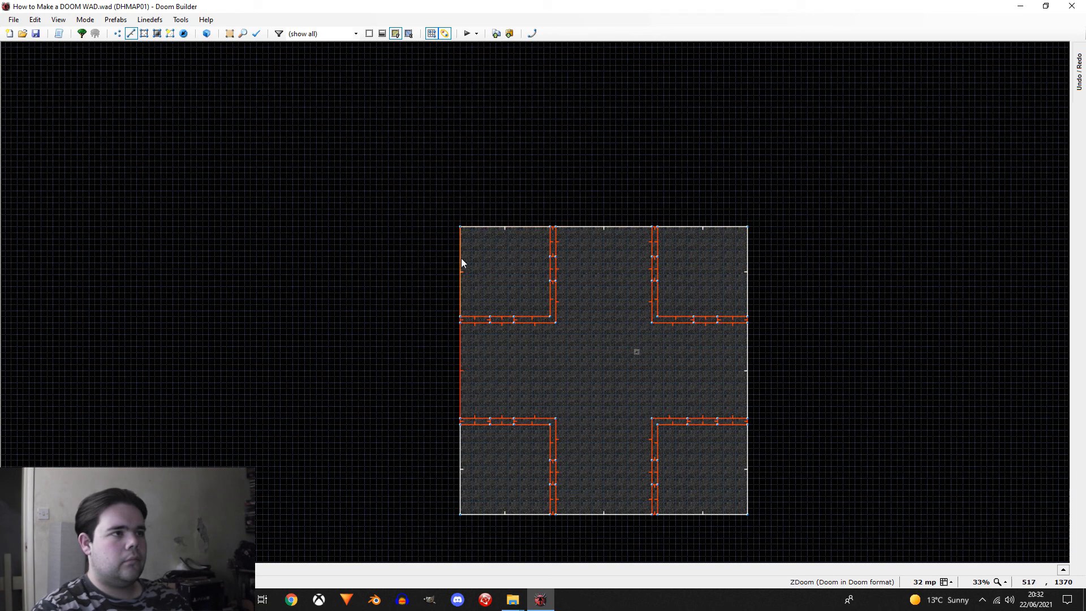
pyautogui.scroll(-2, 492, 439)
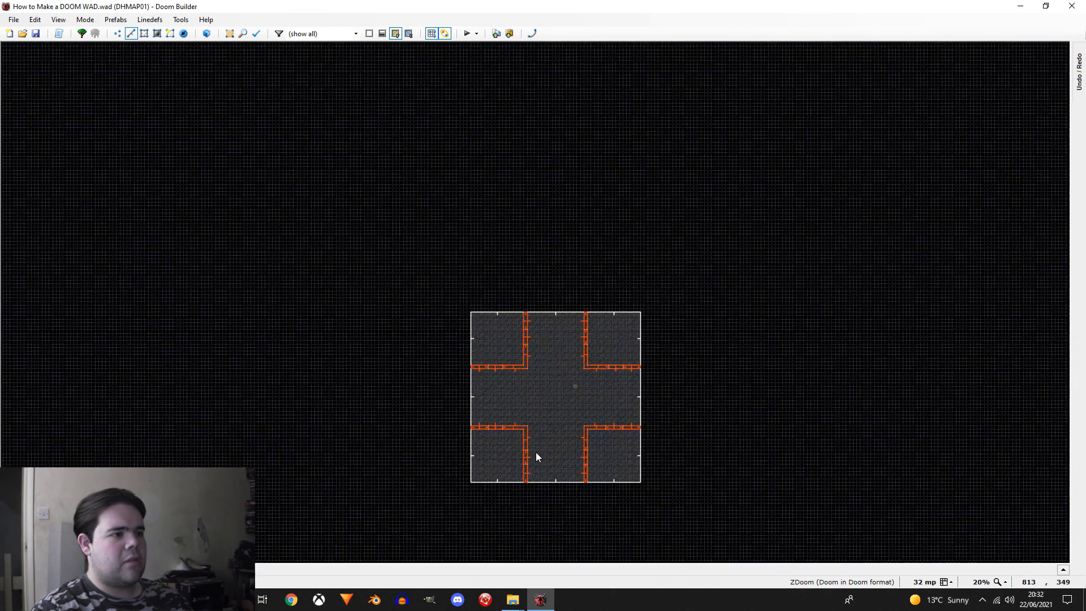
pyautogui.scroll(2, 364, 409)
pyautogui.scroll(1, 308, 396)
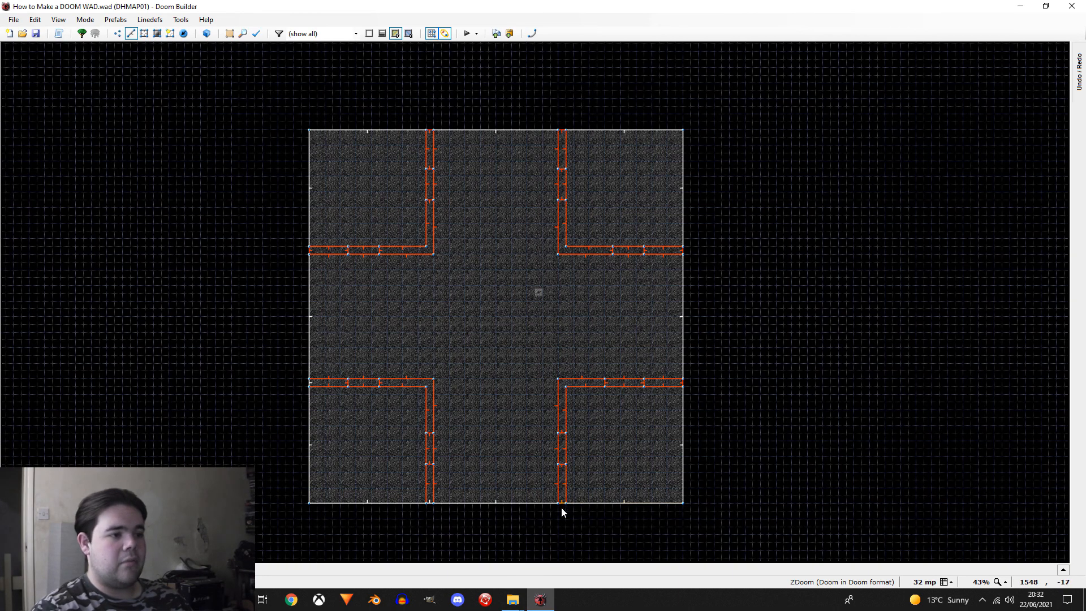
pyautogui.rightClick(394, 257)
pyautogui.click(468, 187)
pyautogui.click(660, 244)
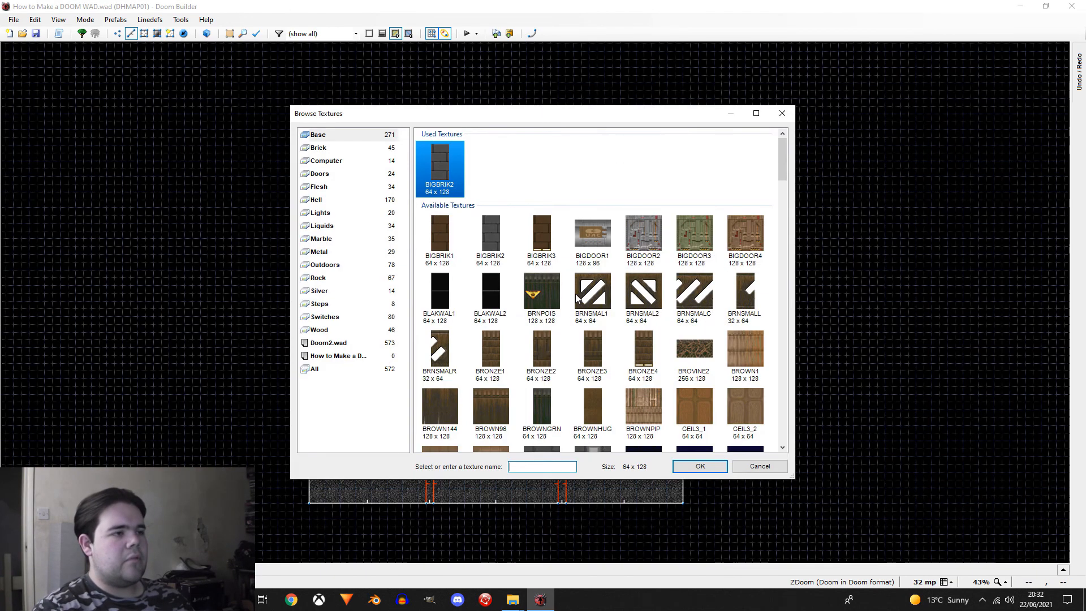
pyautogui.doubleClick(500, 244)
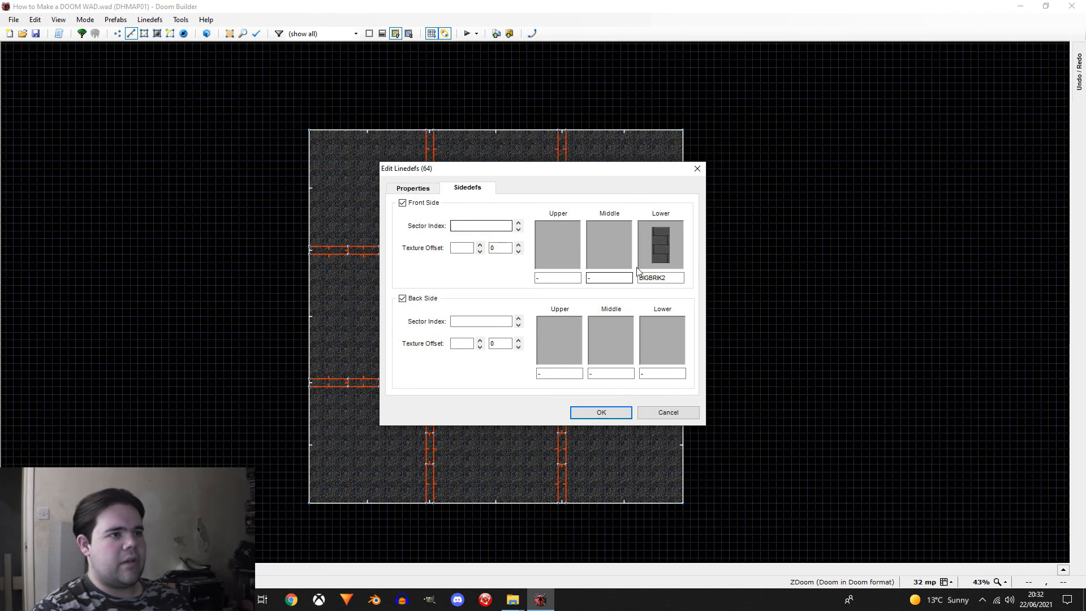
pyautogui.click(682, 378)
pyautogui.write('BIGBRIK2')
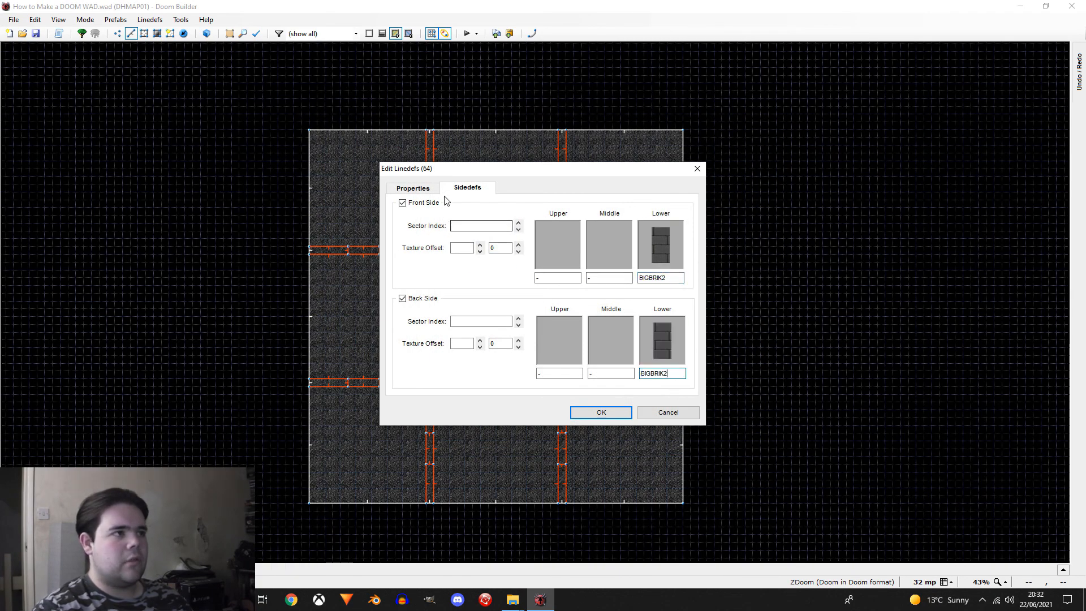
pyautogui.click(413, 188)
pyautogui.press('Return')
# Step: Inspect the textured walls, openings and corner rooms of the arena in the 3D view
pyautogui.press('w')
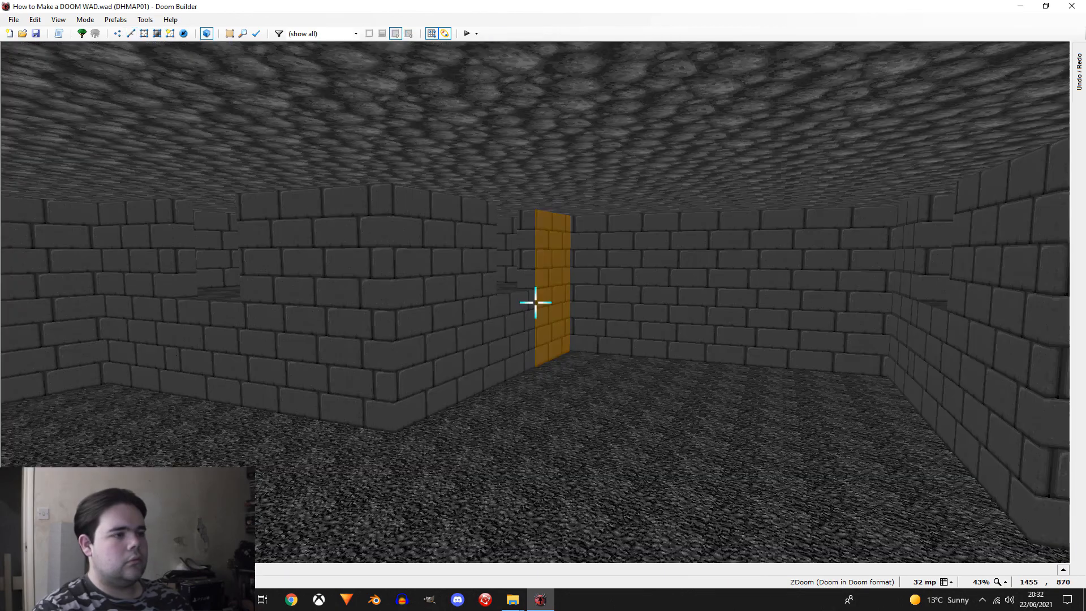
pyautogui.press('e')
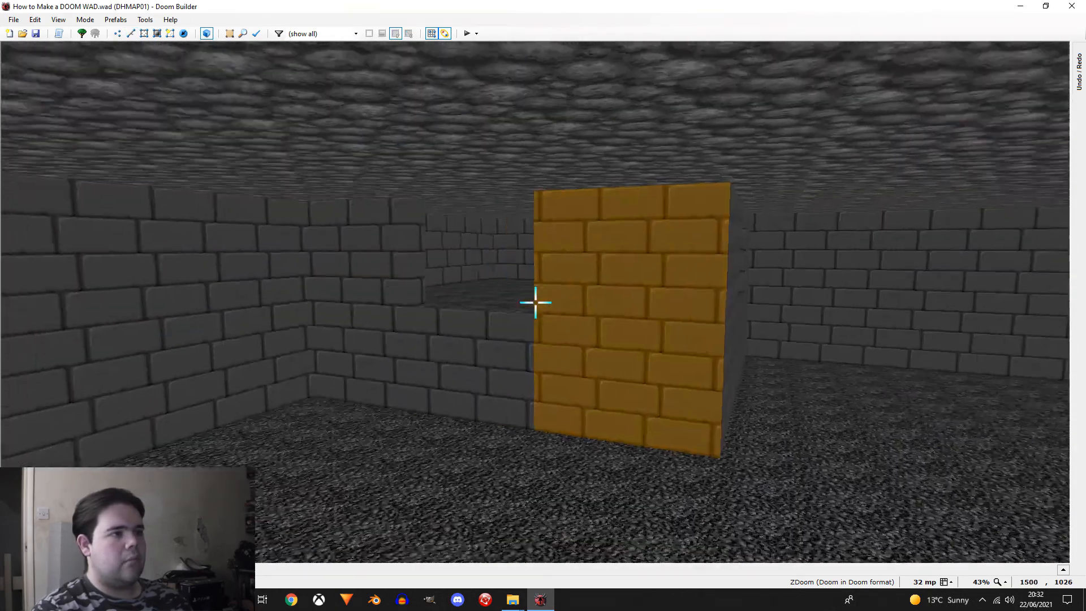
pyautogui.press('e')
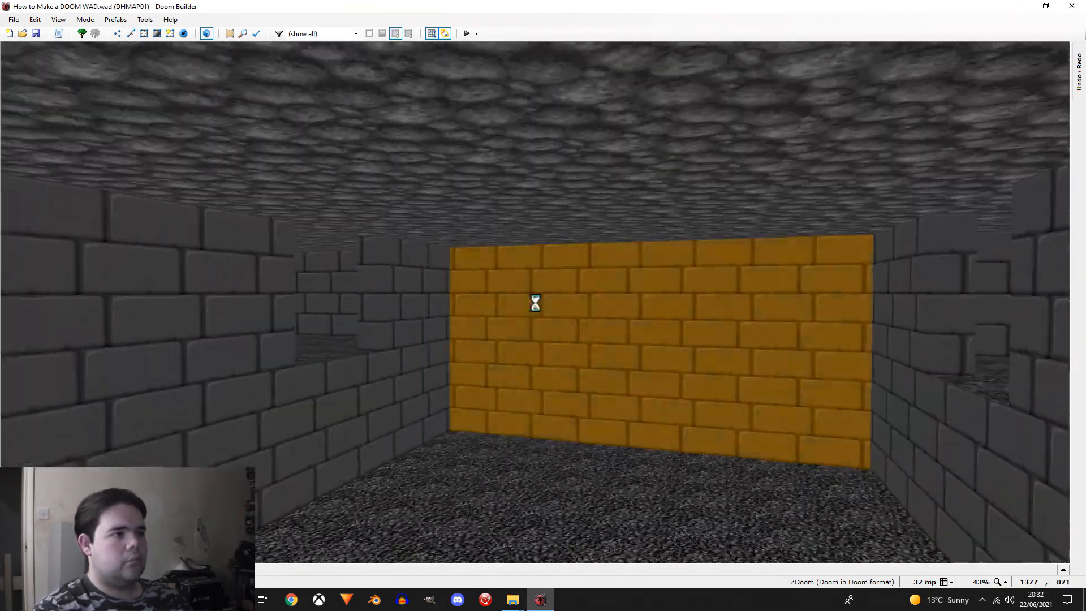
pyautogui.press('d')
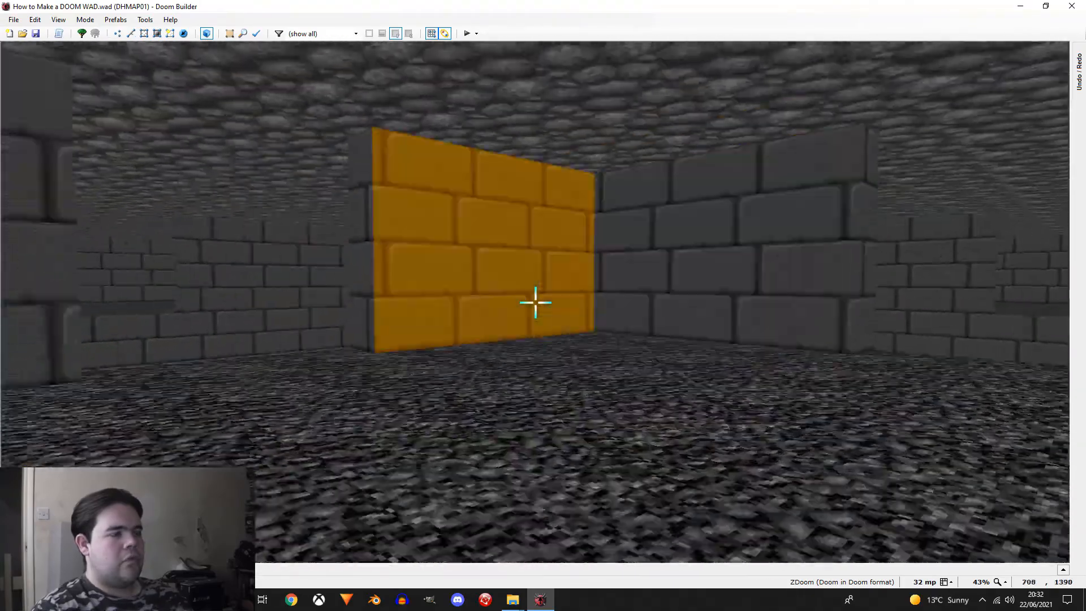
pyautogui.press('d')
pyautogui.press('e')
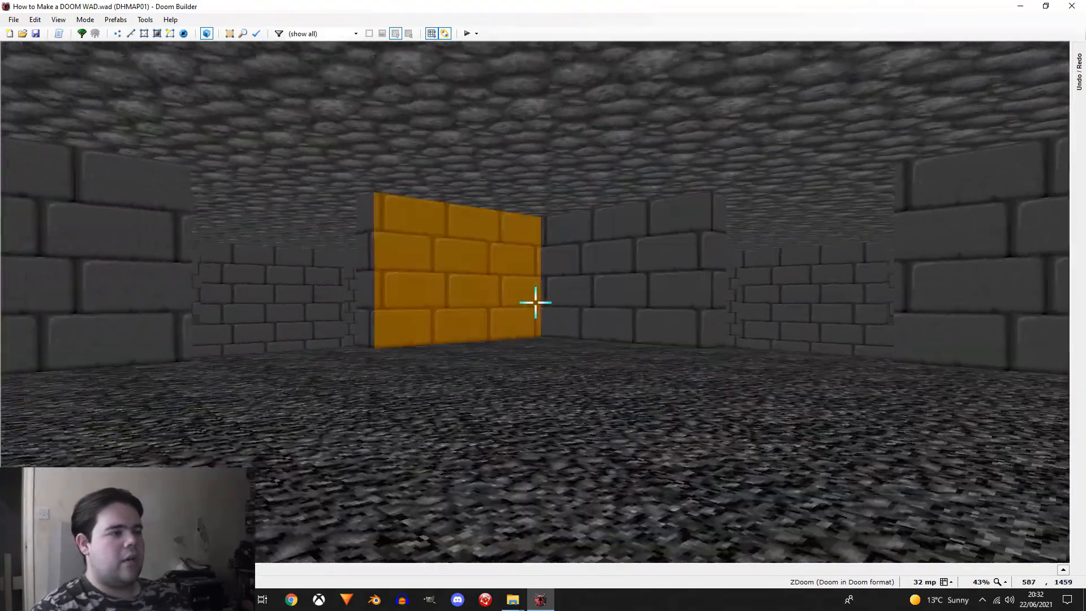
pyautogui.press('e')
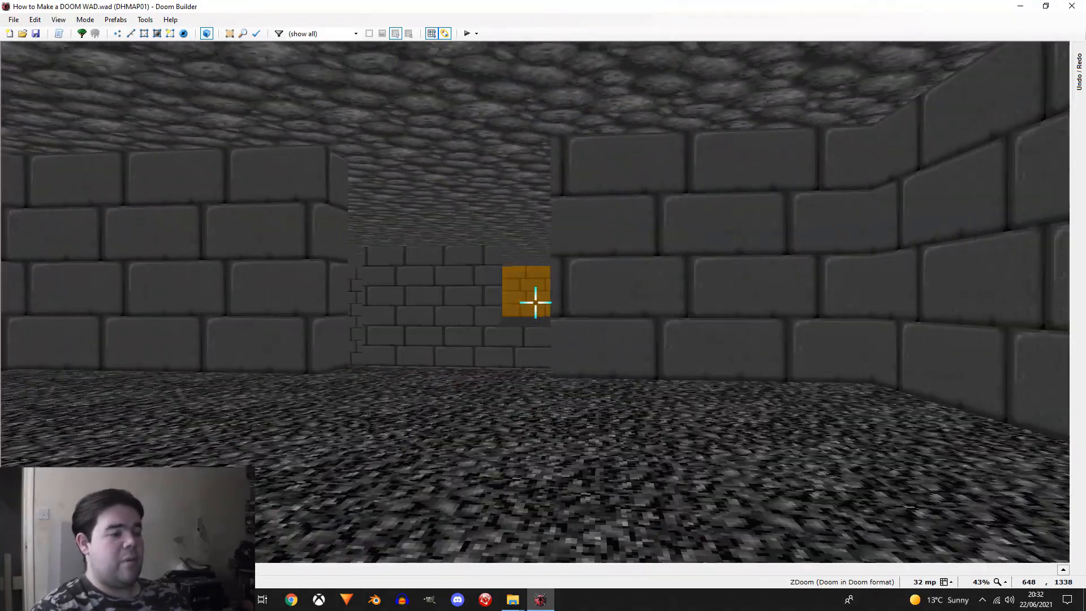
pyautogui.press('q')
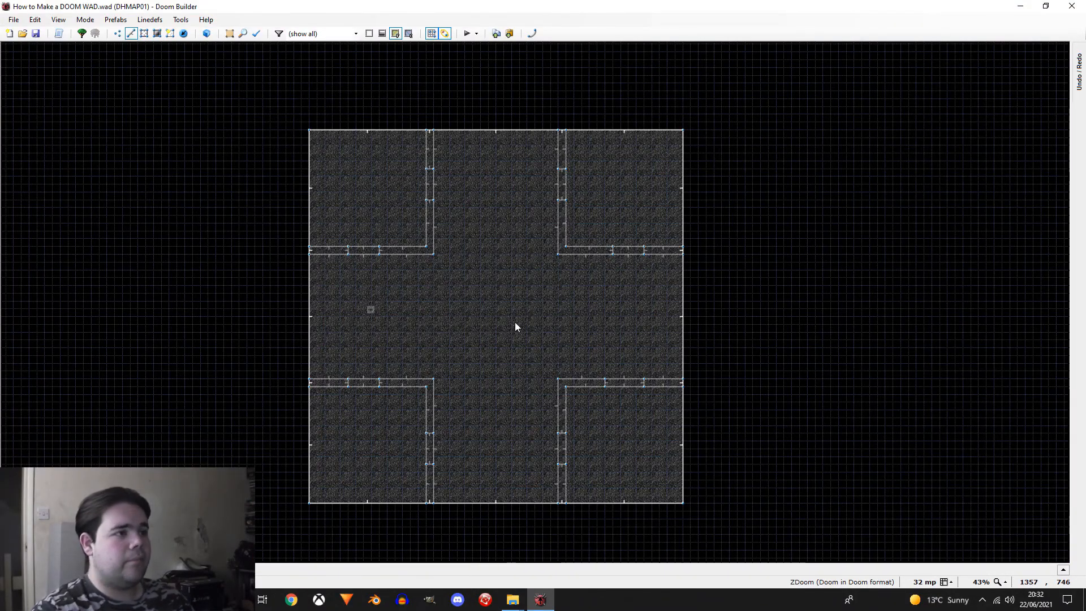
# Step: Insert a new thing near the centre of the arena
pyautogui.scroll(1, 514, 326)
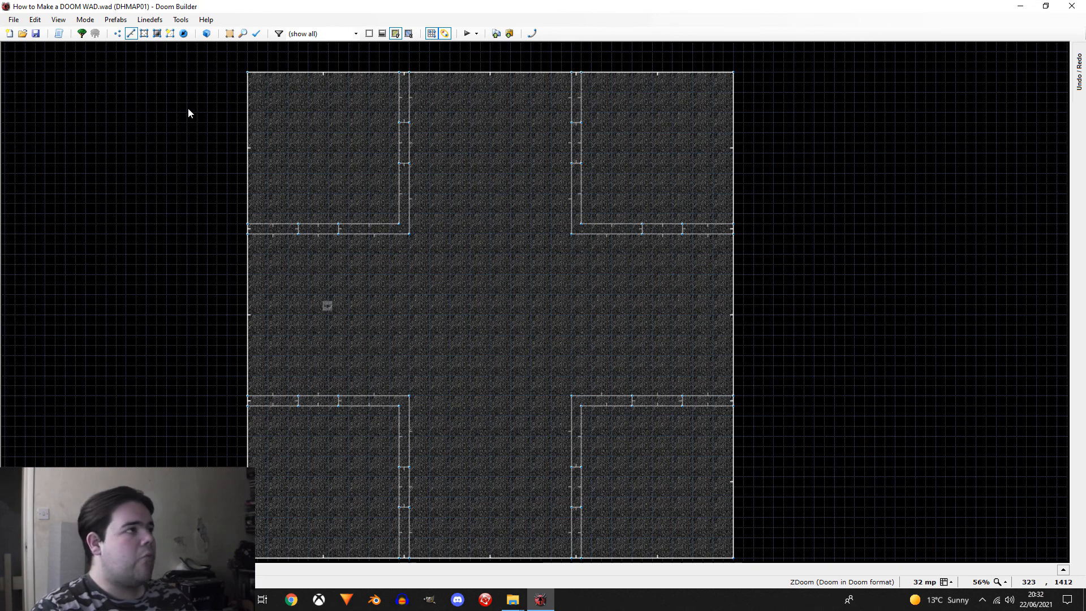
pyautogui.click(183, 37)
pyautogui.scroll(1, 545, 308)
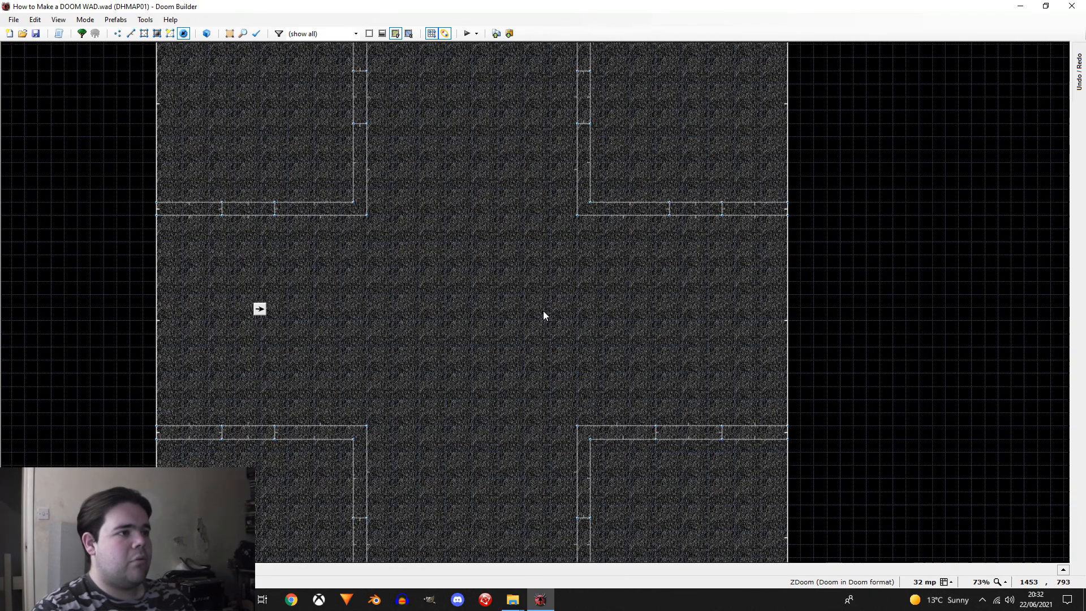
pyautogui.scroll(-1, 543, 312)
pyautogui.moveTo(544, 320); pyautogui.dragTo(513, 320)
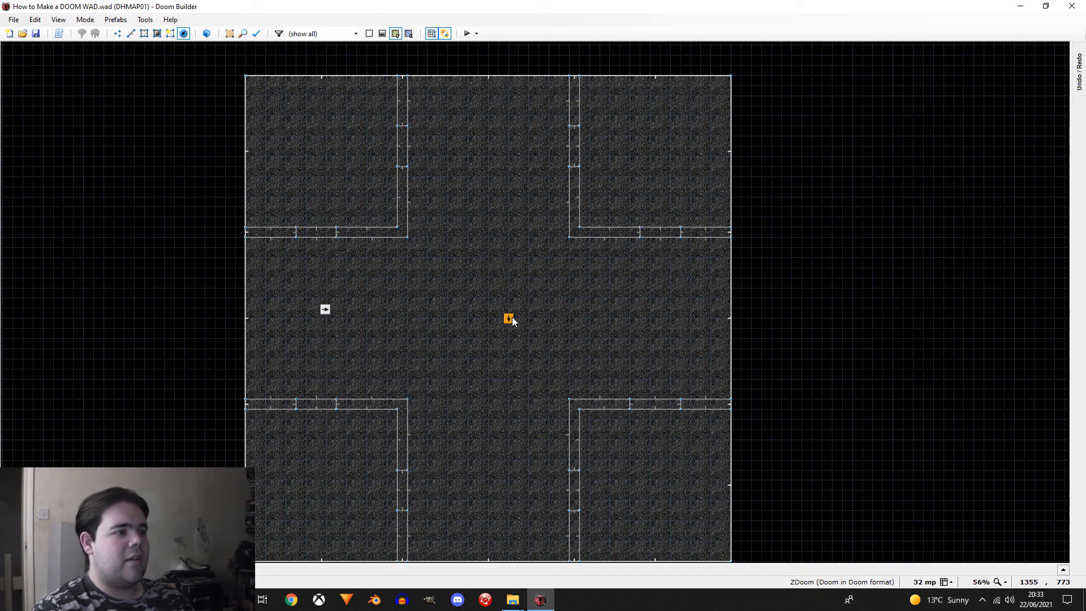
# Step: Set the type of the thing near the arena's centre to the Megasphere powerup
pyautogui.scroll(-1, 588, 263)
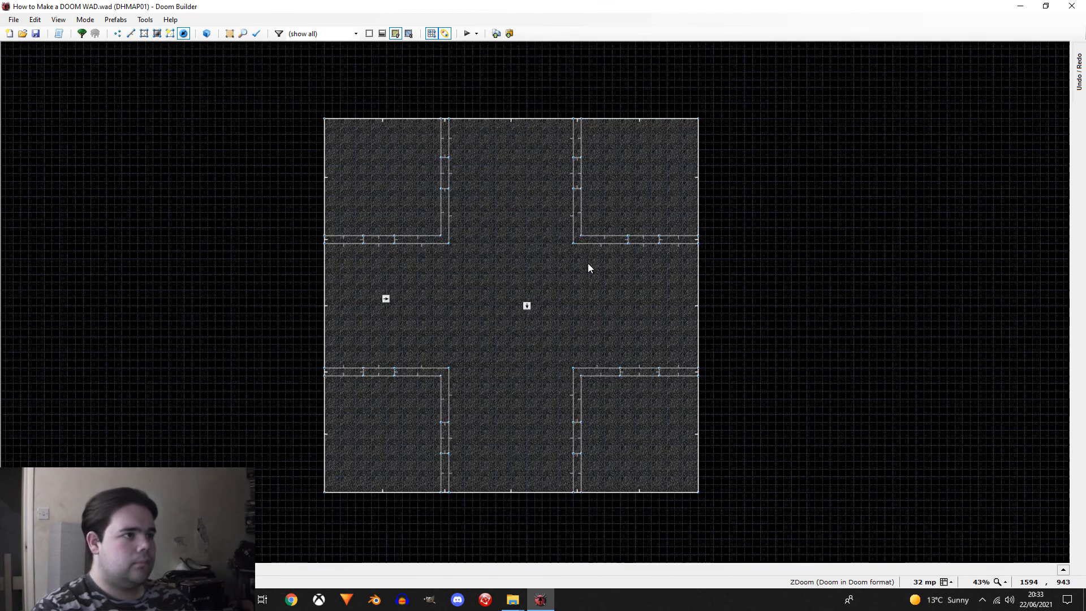
pyautogui.scroll(1, 533, 310)
pyautogui.moveTo(521, 308); pyautogui.dragTo(516, 310)
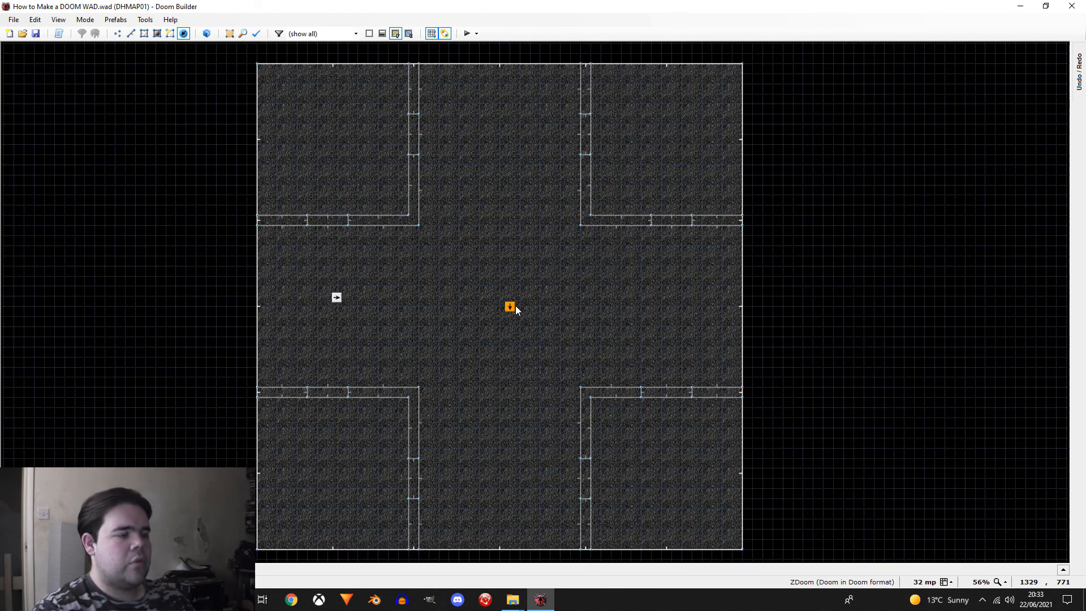
pyautogui.rightClick(511, 307)
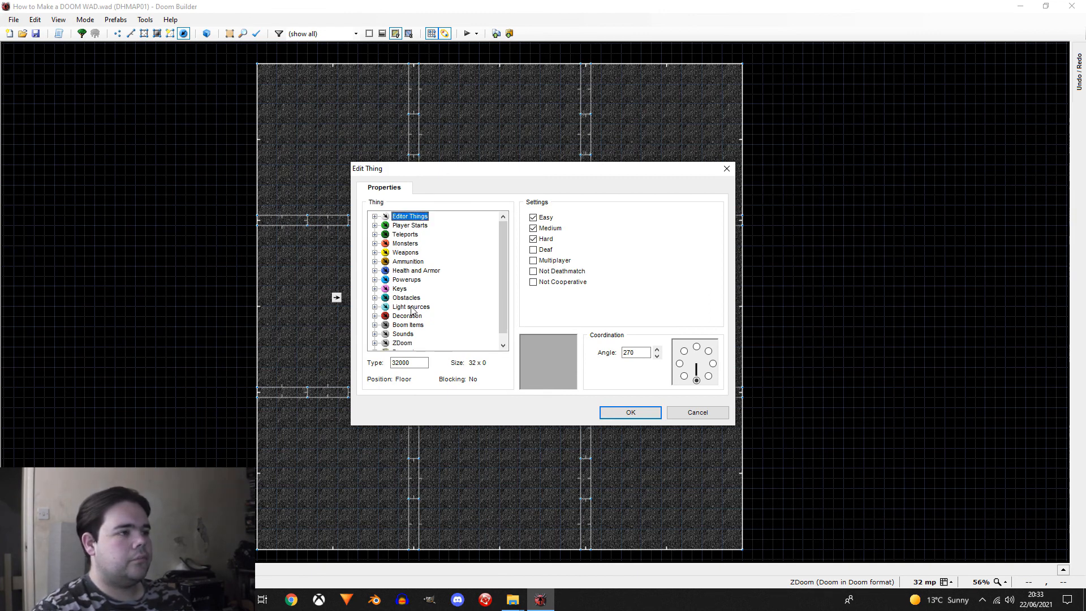
pyautogui.doubleClick(412, 281)
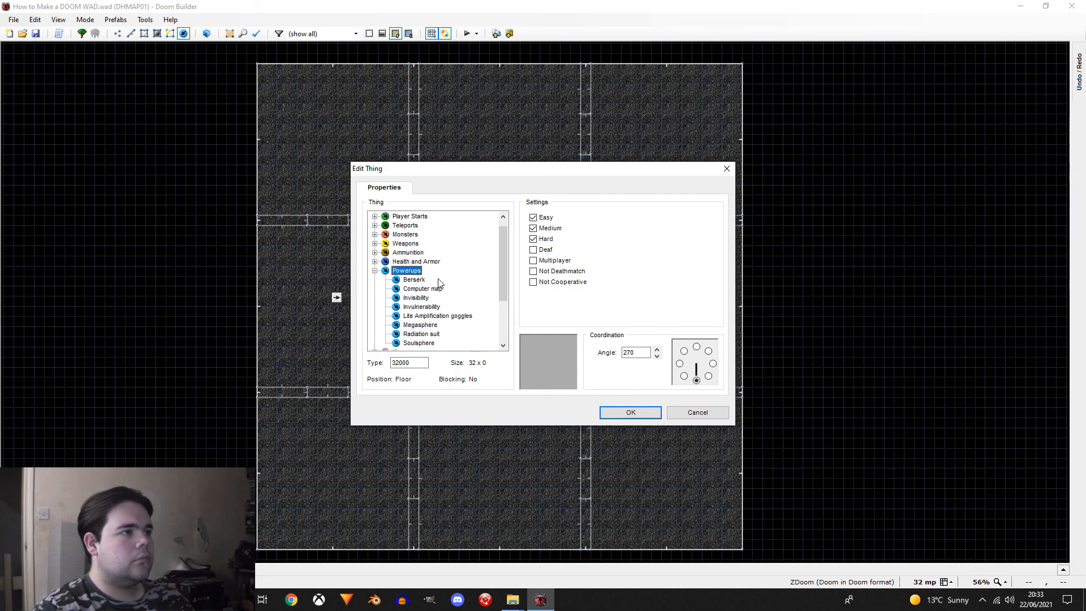
pyautogui.click(421, 324)
pyautogui.click(628, 412)
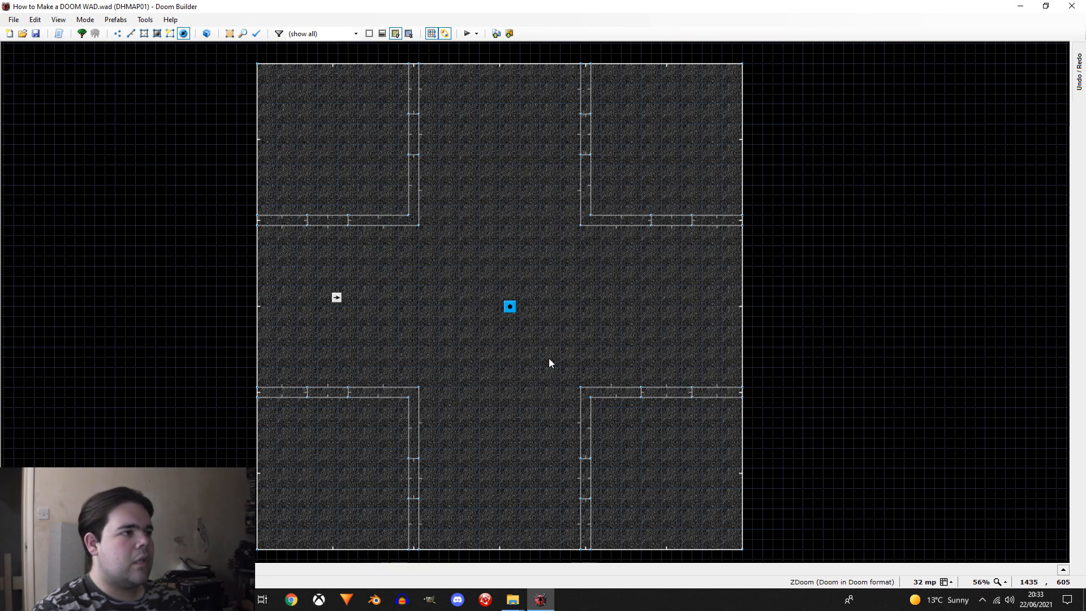
# Step: Shift the white east-facing thing slightly southwest and insert a Rapid Gun from the Decorate category in the arena's west arm
pyautogui.moveTo(337, 297); pyautogui.dragTo(307, 316)
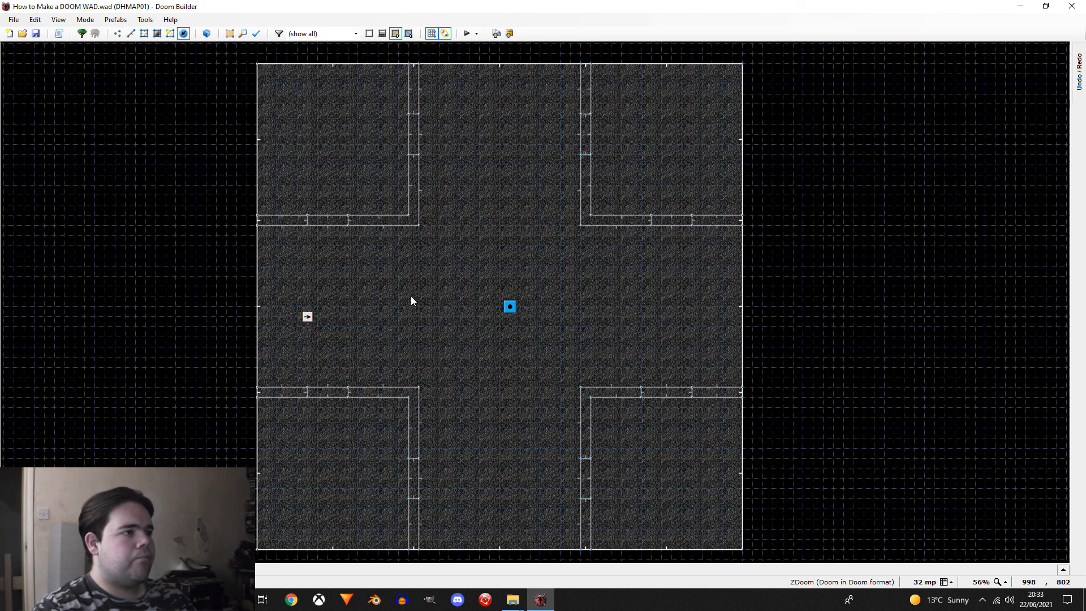
pyautogui.moveTo(329, 313); pyautogui.dragTo(328, 306, button='right')
pyautogui.rightClick(333, 303)
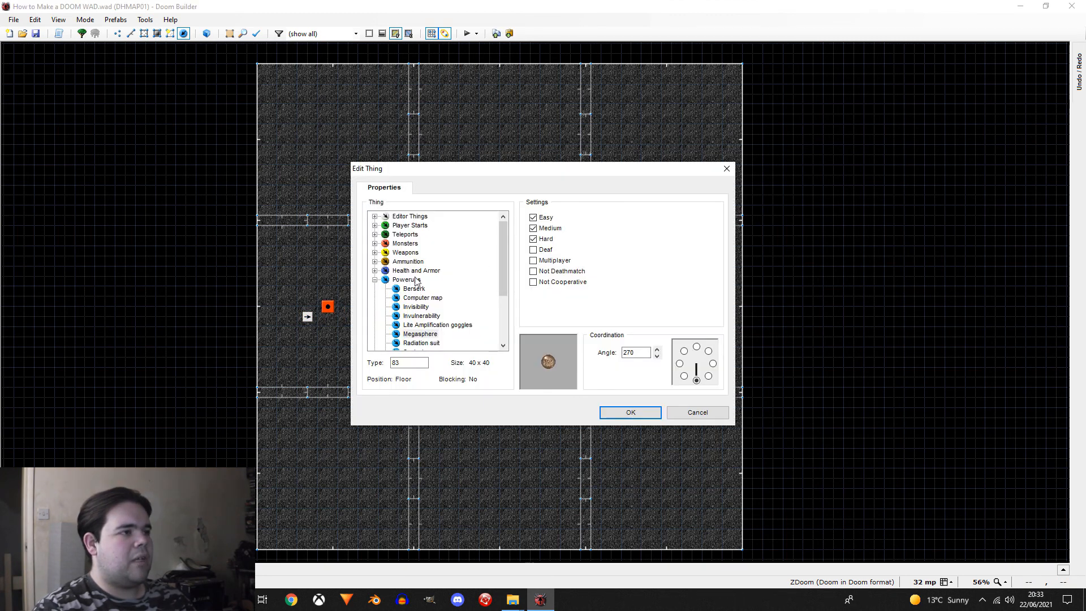
pyautogui.click(376, 280)
pyautogui.doubleClick(399, 343)
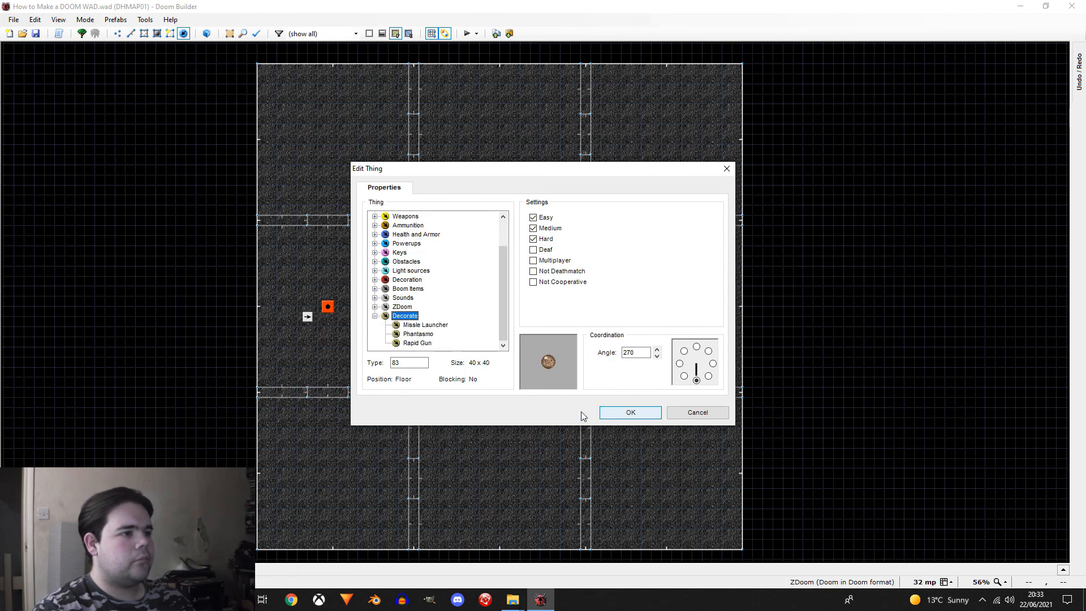
pyautogui.click(395, 343)
pyautogui.click(628, 412)
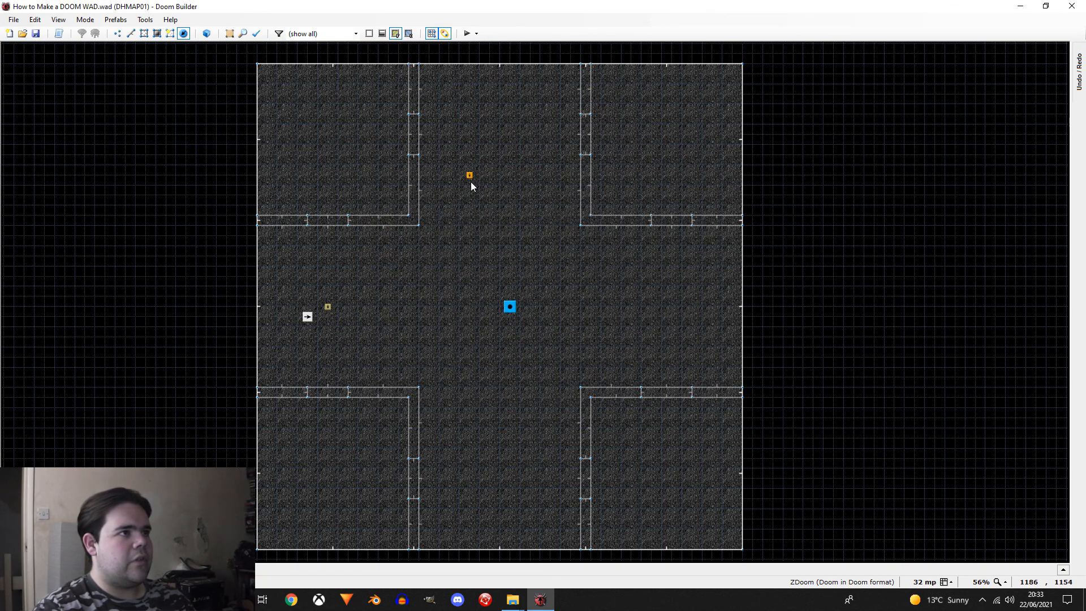
# Step: Place copies of the Rapid Gun in the north, east and south arms of the arena
pyautogui.moveTo(502, 144); pyautogui.dragTo(501, 148, button='right')
pyautogui.moveTo(741, 306); pyautogui.dragTo(665, 312, button='right')
pyautogui.moveTo(482, 535); pyautogui.dragTo(505, 490, button='right')
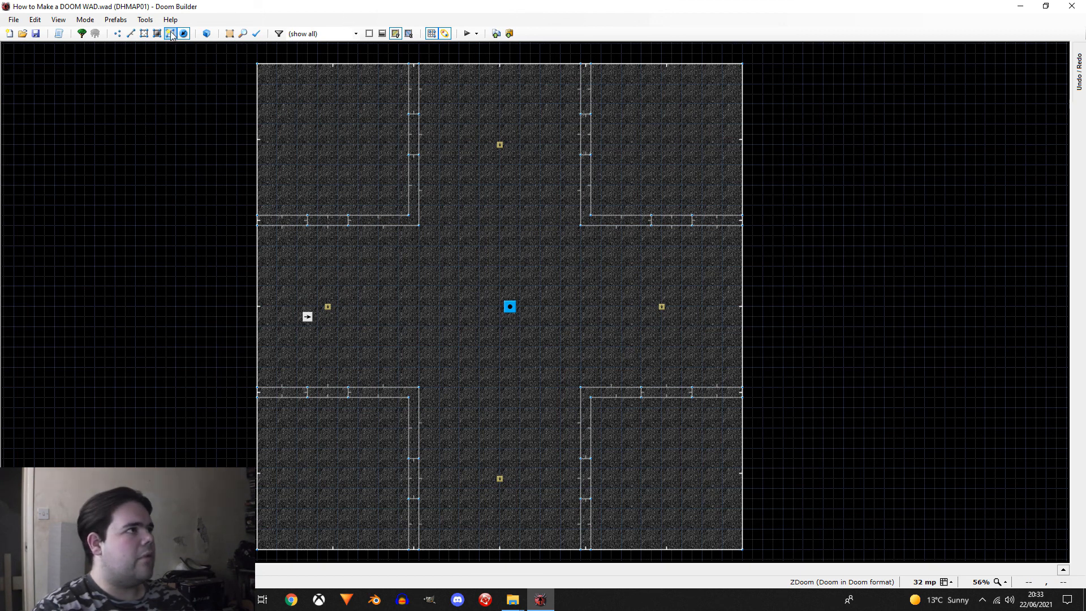
pyautogui.press('l')
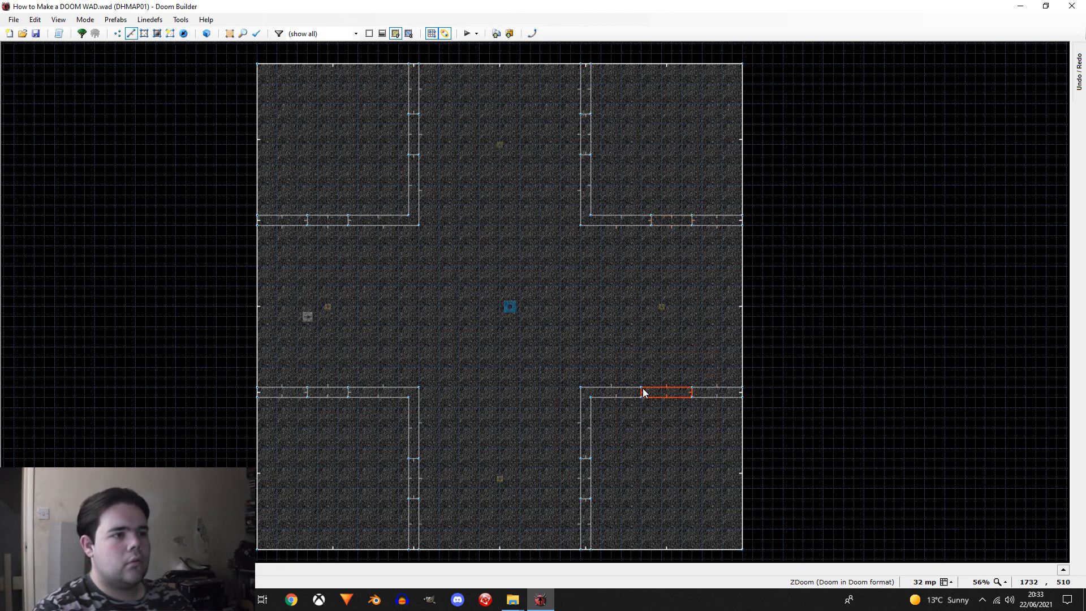
pyautogui.moveTo(661, 365); pyautogui.dragTo(717, 402)
pyautogui.moveTo(695, 390); pyautogui.dragTo(697, 391, button='right')
pyautogui.press('c')
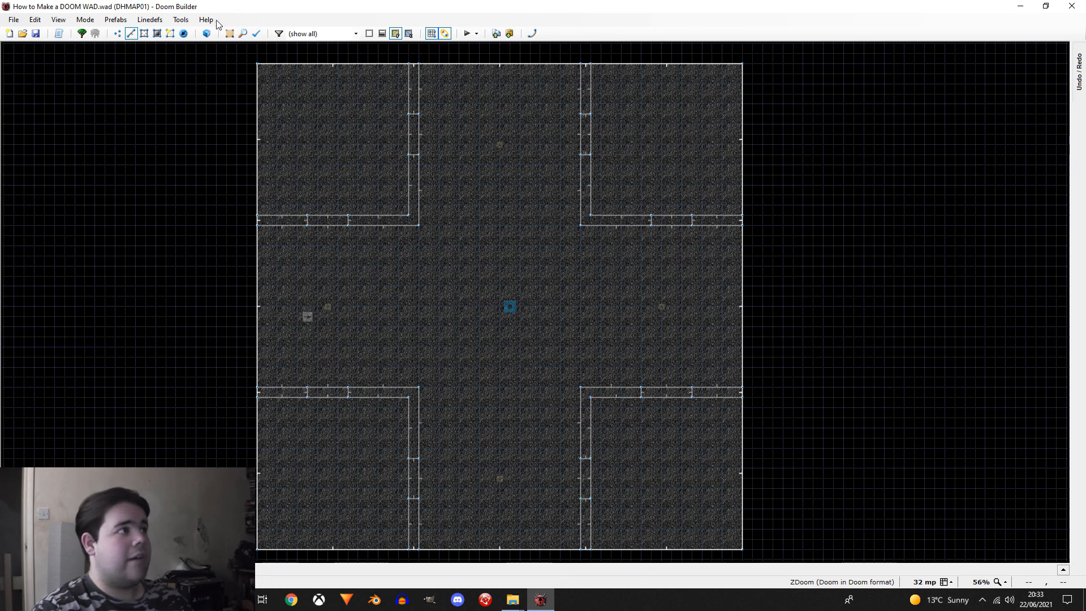
pyautogui.click(182, 36)
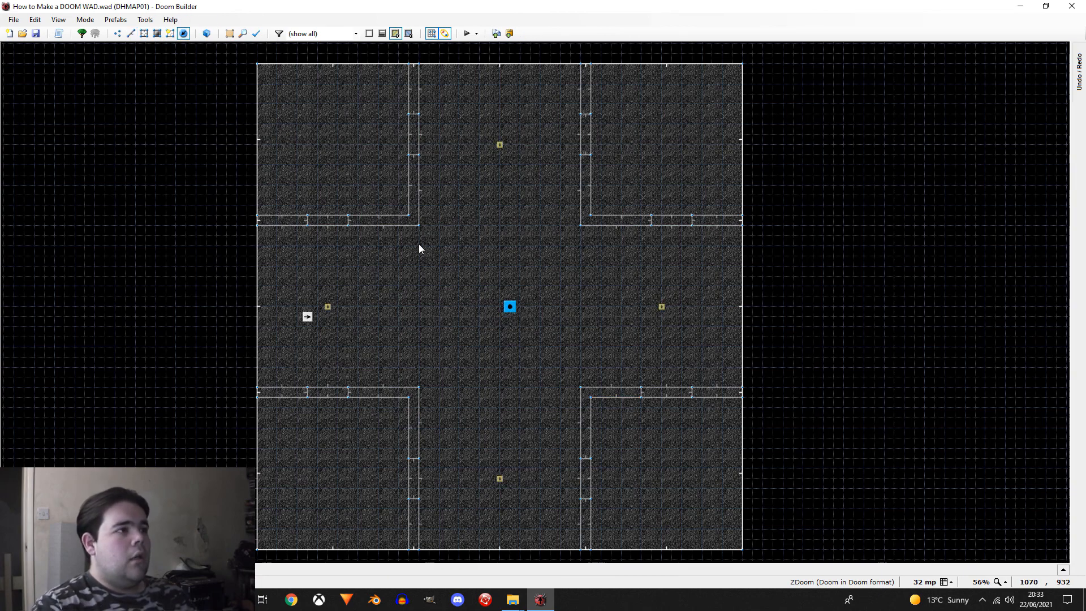
# Step: Insert an Ammo clip thing in the southwest room, near the inner corner of its walls
pyautogui.scroll(5, 483, 323)
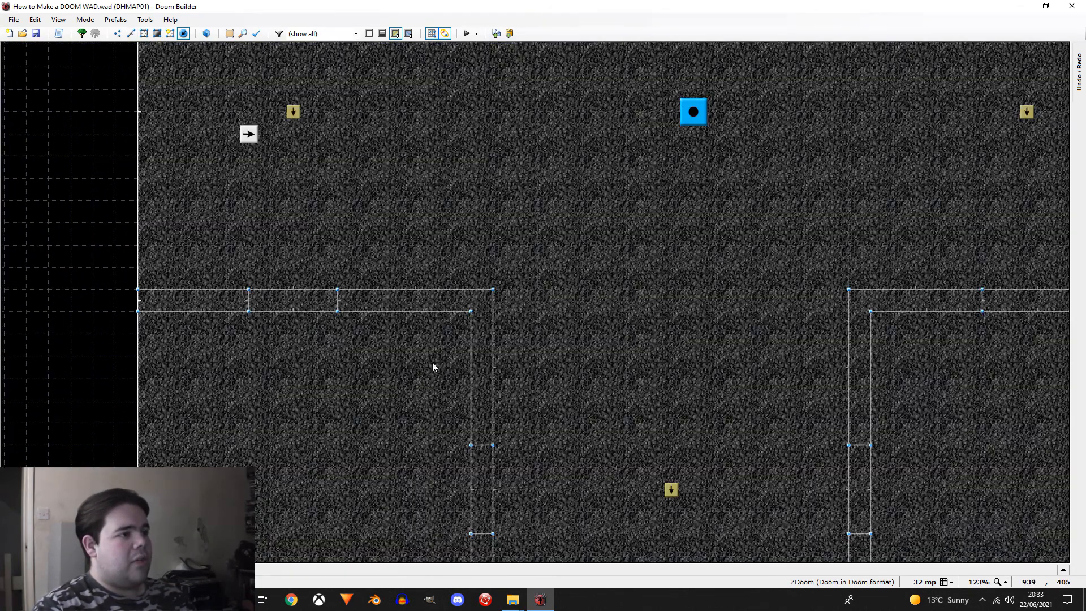
pyautogui.rightClick(425, 366)
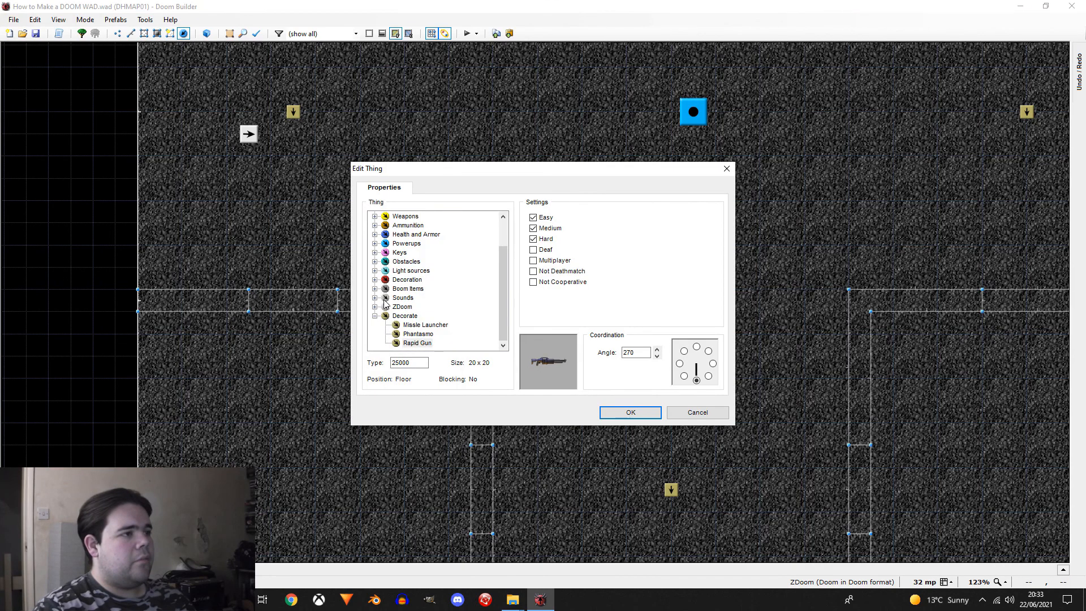
pyautogui.click(375, 234)
pyautogui.click(416, 238)
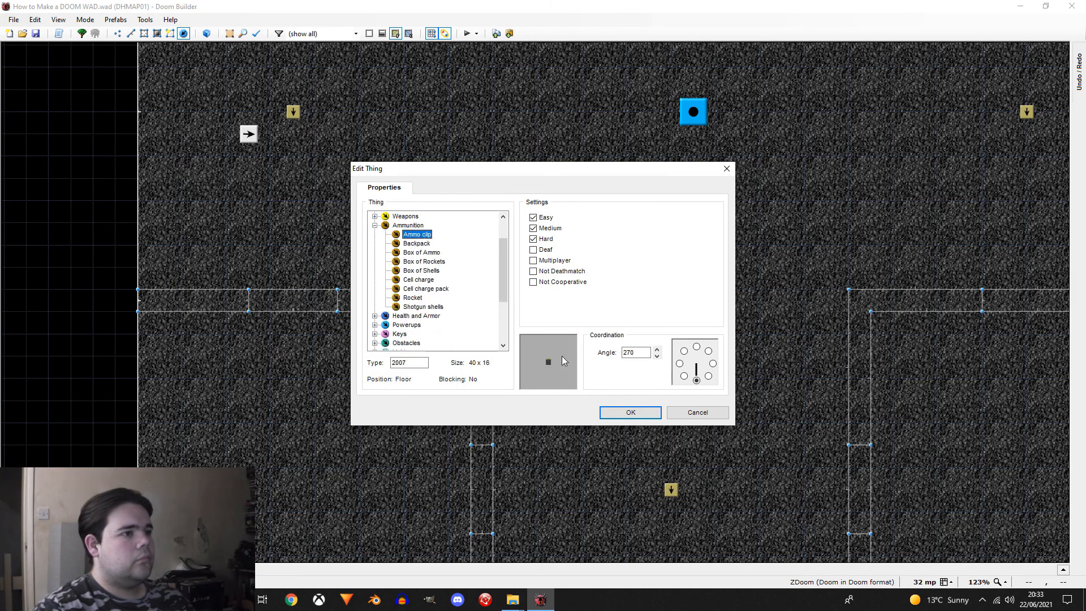
pyautogui.click(630, 411)
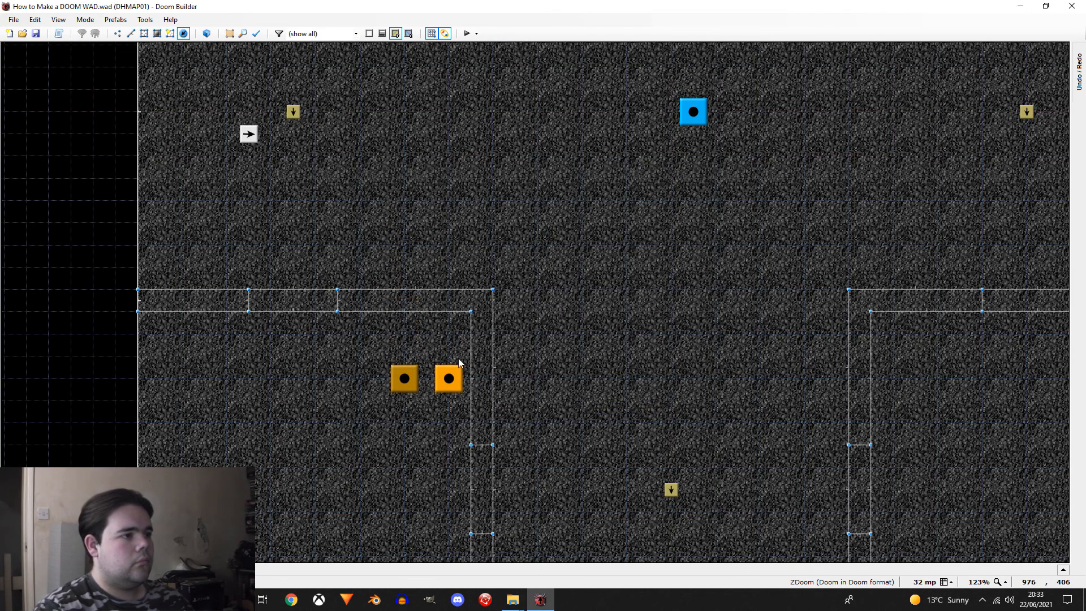
# Step: Place Ammo clip copies east and north of the first one in the southwest room, and change the original to Box of Rockets
pyautogui.click(406, 335)
pyautogui.hotkey('ctrl', 'v')
pyautogui.rightClick(413, 385)
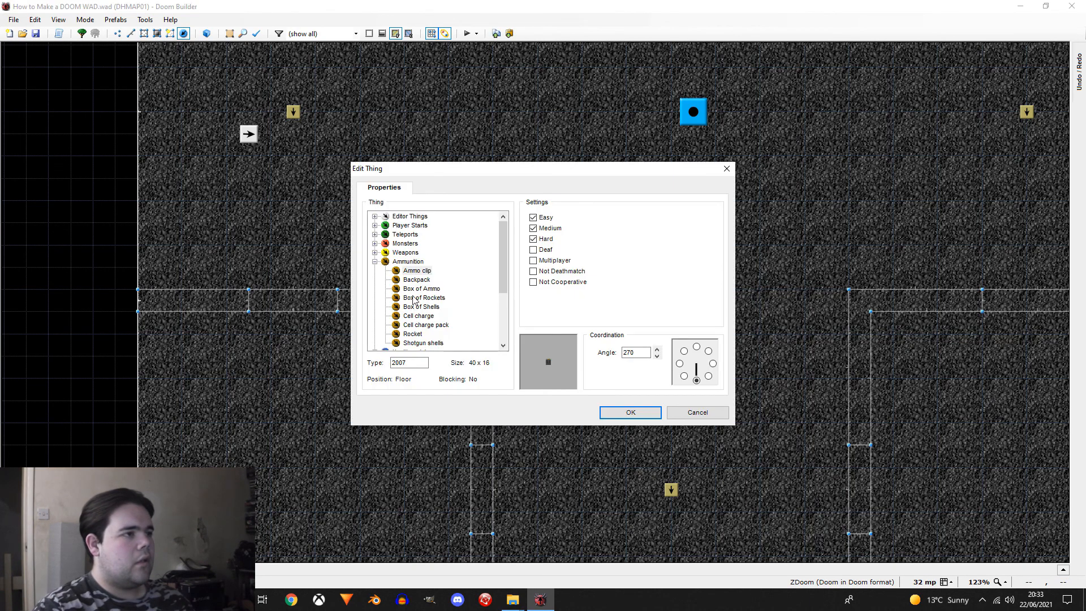
pyautogui.click(428, 300)
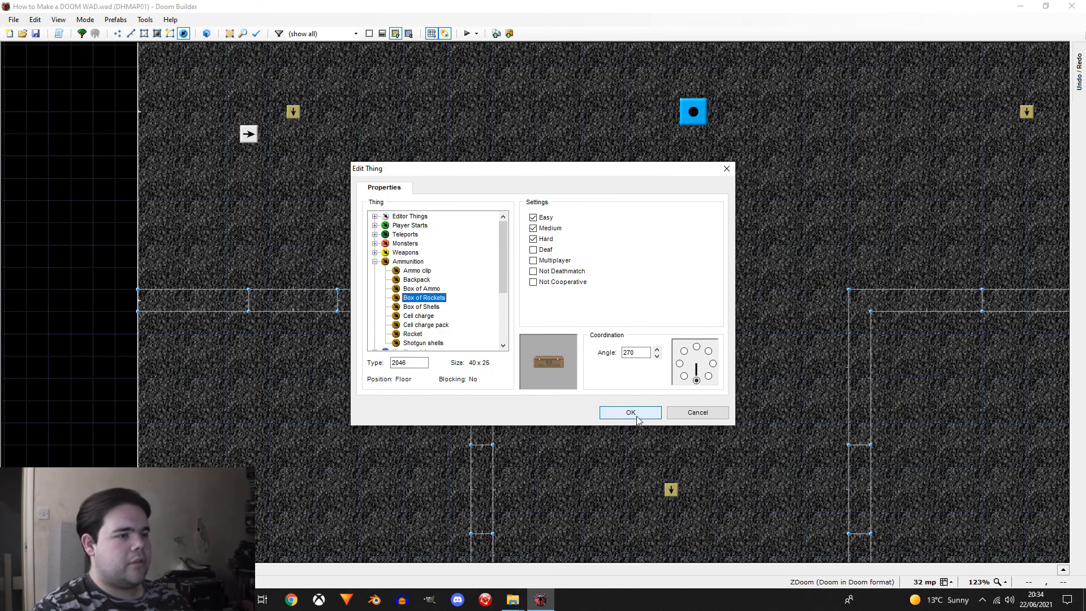
pyautogui.click(622, 412)
# Step: Paste the three-piece ammo group into the southeast room near its inner corner, mirrored horizontally
pyautogui.scroll(-5, 346, 320)
pyautogui.scroll(4, 558, 315)
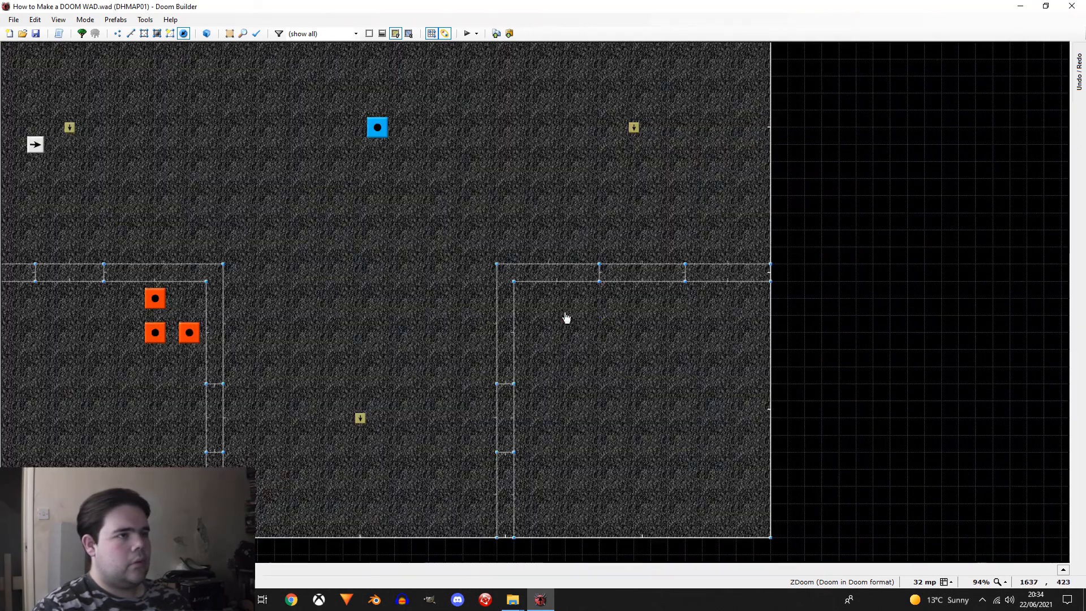
pyautogui.hotkey('ctrl', 'v')
pyautogui.moveTo(578, 285); pyautogui.dragTo(544, 339)
pyautogui.scroll(2, 544, 318)
# Step: Paste the ammo group into the northeast room near its inner corner, with the Box of Rockets at the group's northeast
pyautogui.scroll(-7, 608, 398)
pyautogui.scroll(4, 610, 277)
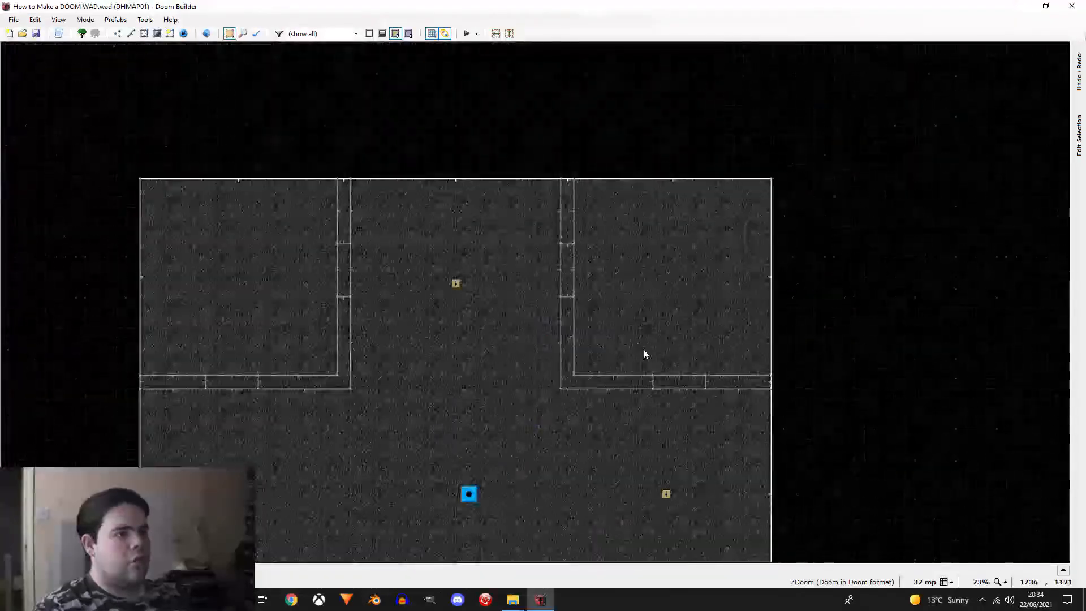
pyautogui.hotkey('ctrl', 'v')
pyautogui.moveTo(651, 316); pyautogui.dragTo(612, 366)
pyautogui.scroll(2, 644, 347)
# Step: Paste the ammo group into the northwest room near its inner corner, mirroring the northeast arrangement
pyautogui.scroll(-3, 613, 367)
pyautogui.scroll(3, 339, 362)
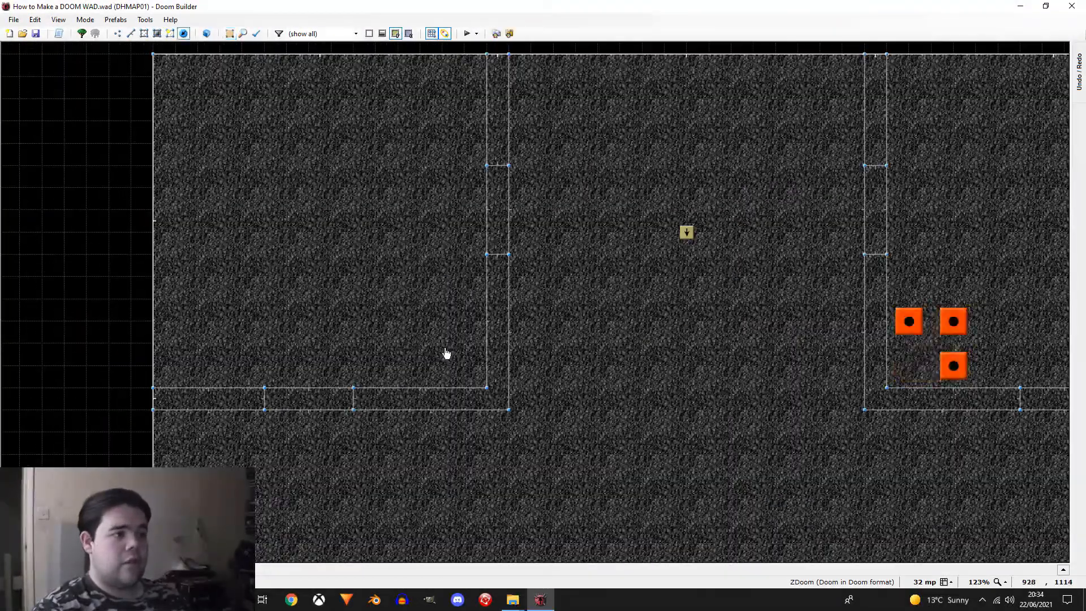
pyautogui.hotkey('ctrl', 'v')
pyautogui.moveTo(485, 310); pyautogui.dragTo(468, 342)
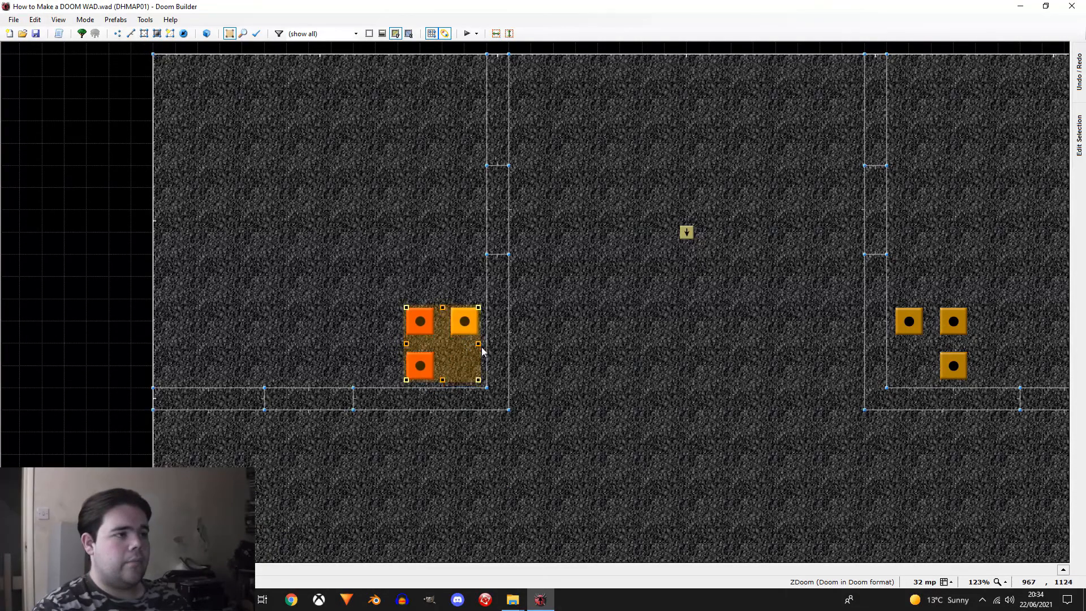
pyautogui.press('Return')
# Step: Clear the thing selection and move the Megasphere west to the exact centre of the arena, in line with the north and south guns
pyautogui.scroll(-4, 283, 321)
pyautogui.scroll(1, 390, 436)
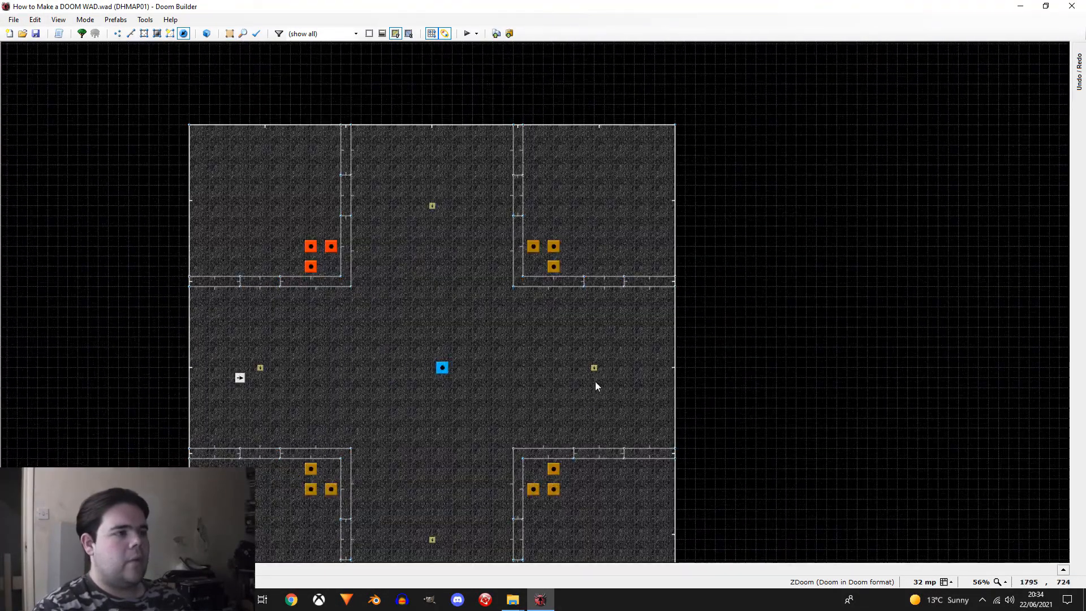
pyautogui.scroll(-1, 396, 331)
pyautogui.scroll(2, 415, 339)
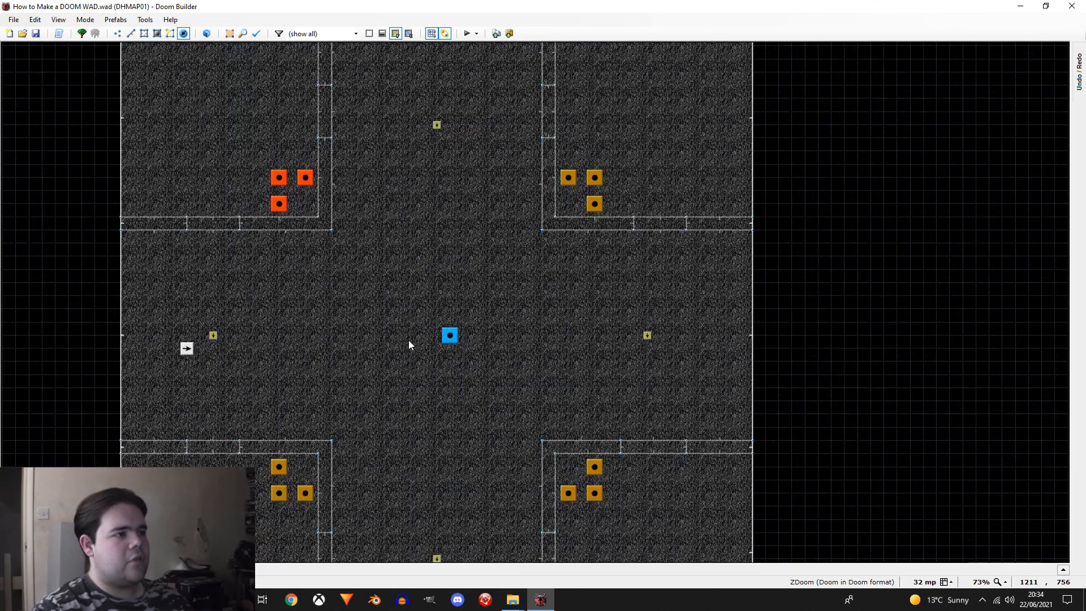
pyautogui.scroll(-2, 408, 342)
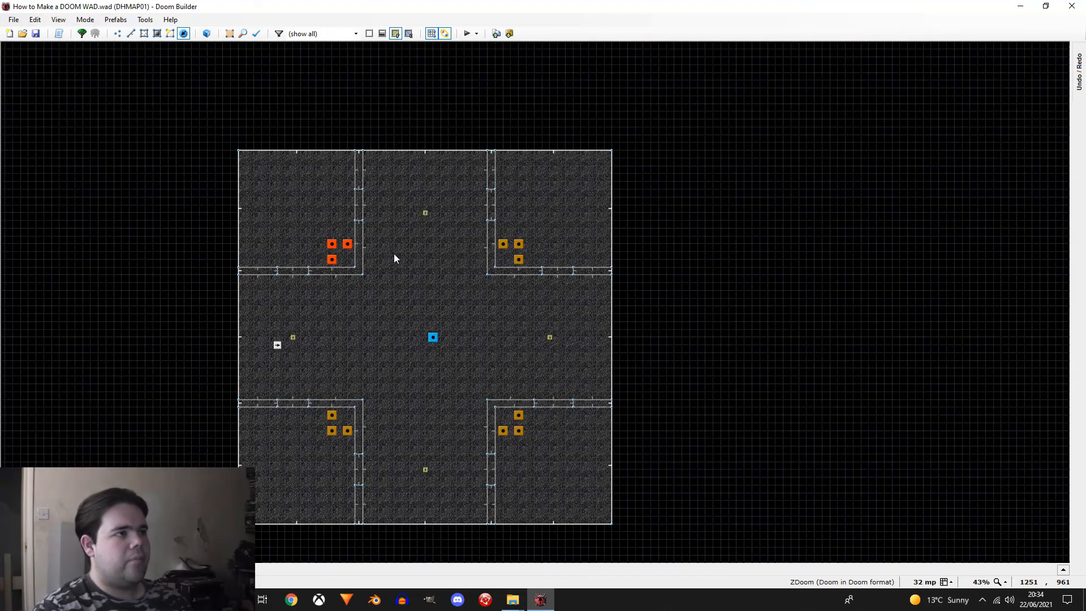
pyautogui.scroll(2, 419, 262)
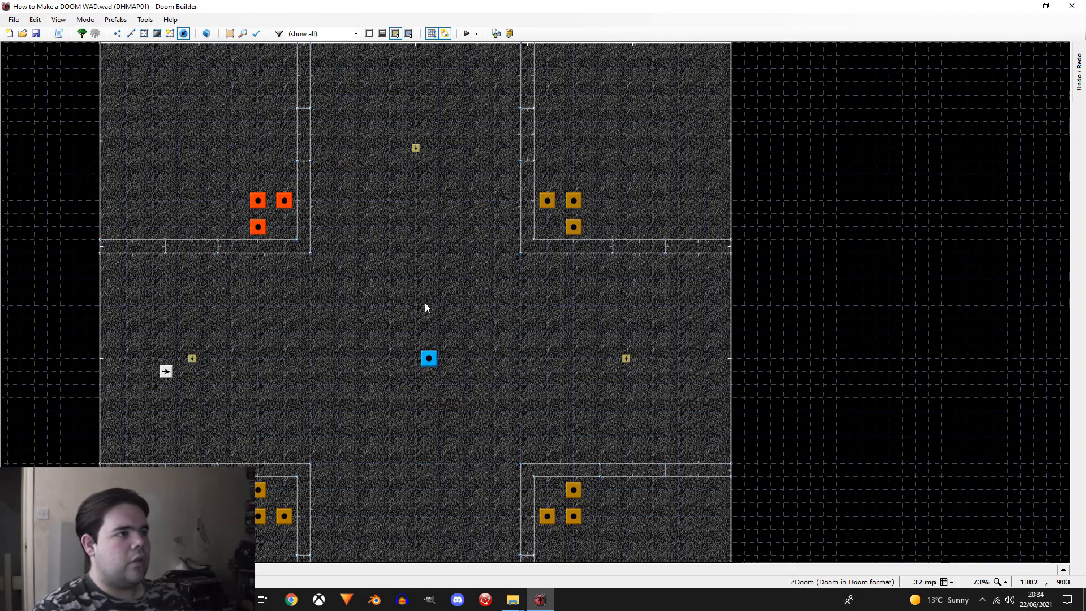
pyautogui.scroll(-1, 434, 289)
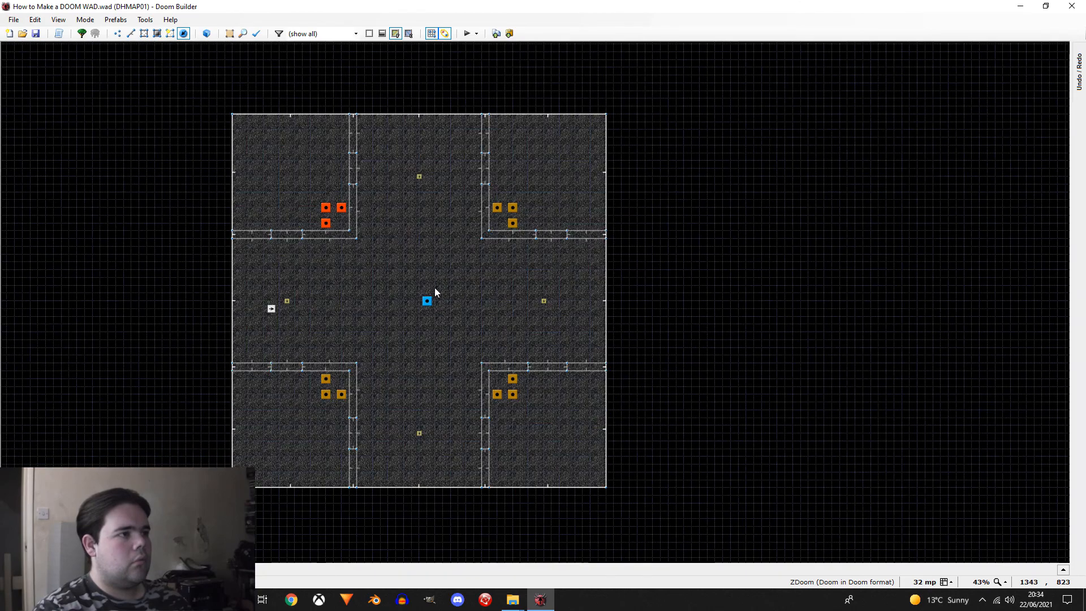
pyautogui.scroll(1, 432, 302)
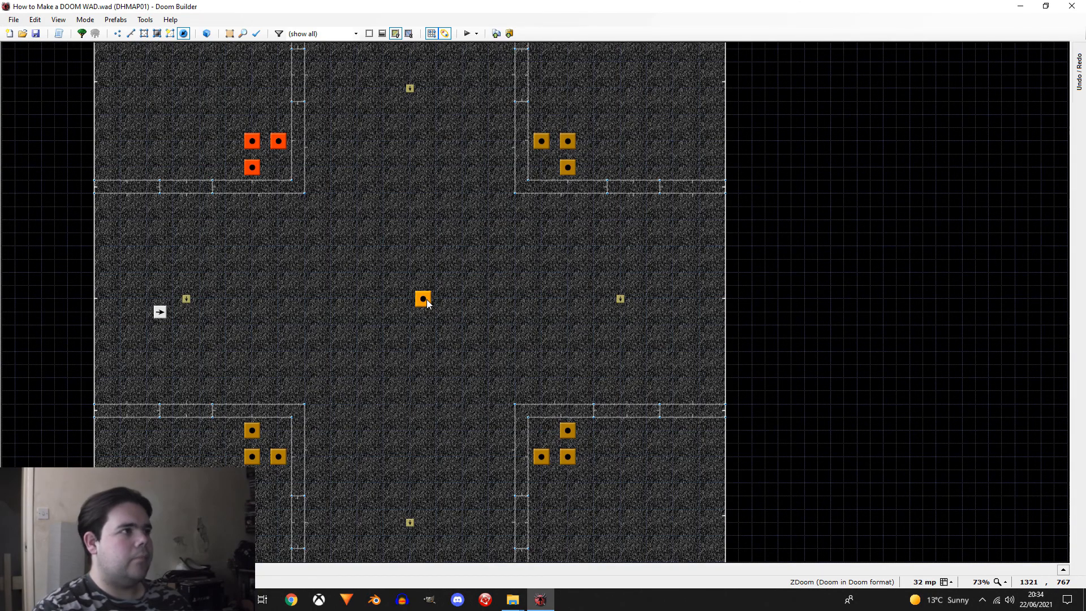
pyautogui.moveTo(427, 303); pyautogui.dragTo(417, 302)
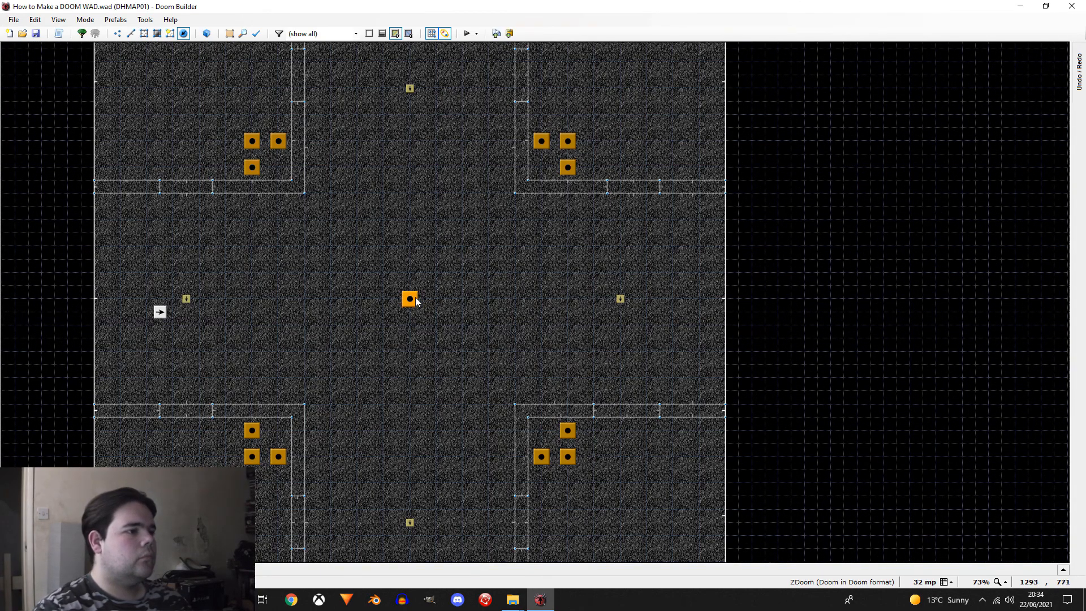
# Step: Insert a Missle Launcher from the Decorate category southwest of the Megasphere, near the southwest room's corner
pyautogui.scroll(-1, 486, 262)
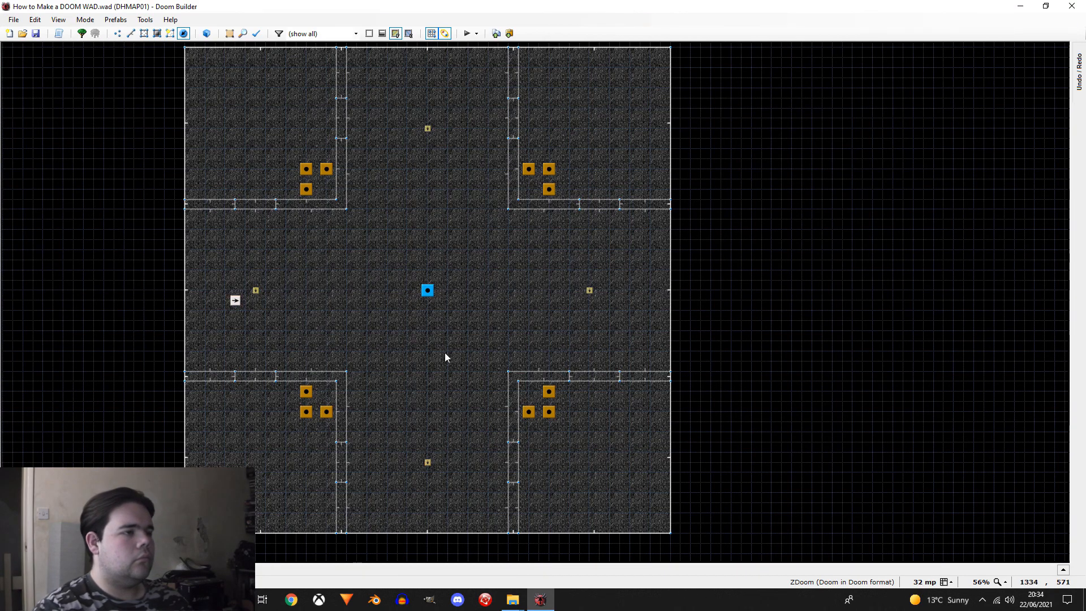
pyautogui.scroll(2, 395, 338)
pyautogui.rightClick(338, 369)
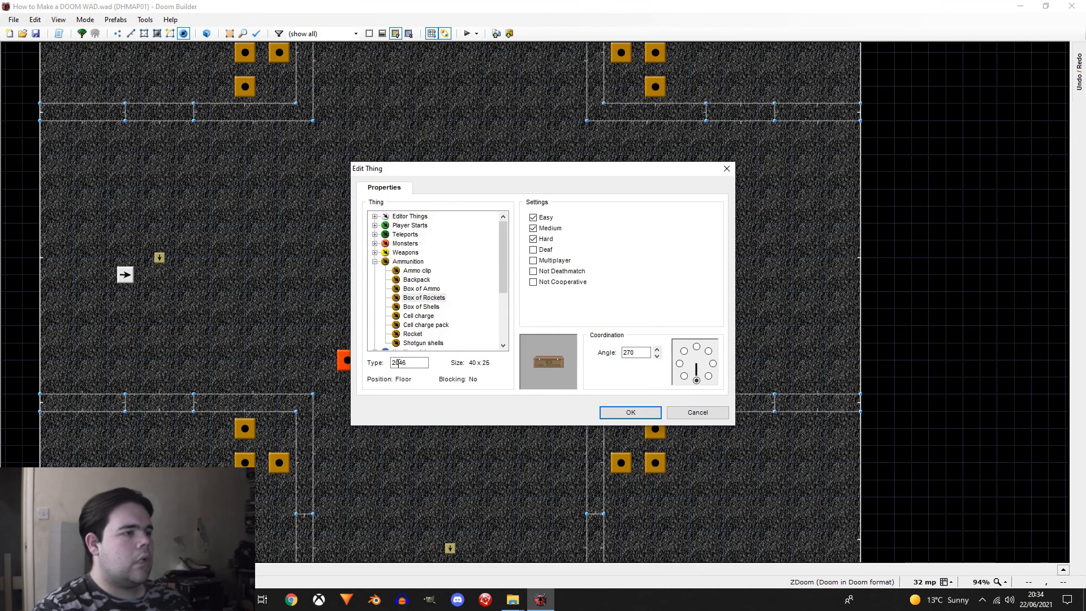
pyautogui.click(374, 261)
pyautogui.scroll(-1, 410, 313)
pyautogui.doubleClick(395, 344)
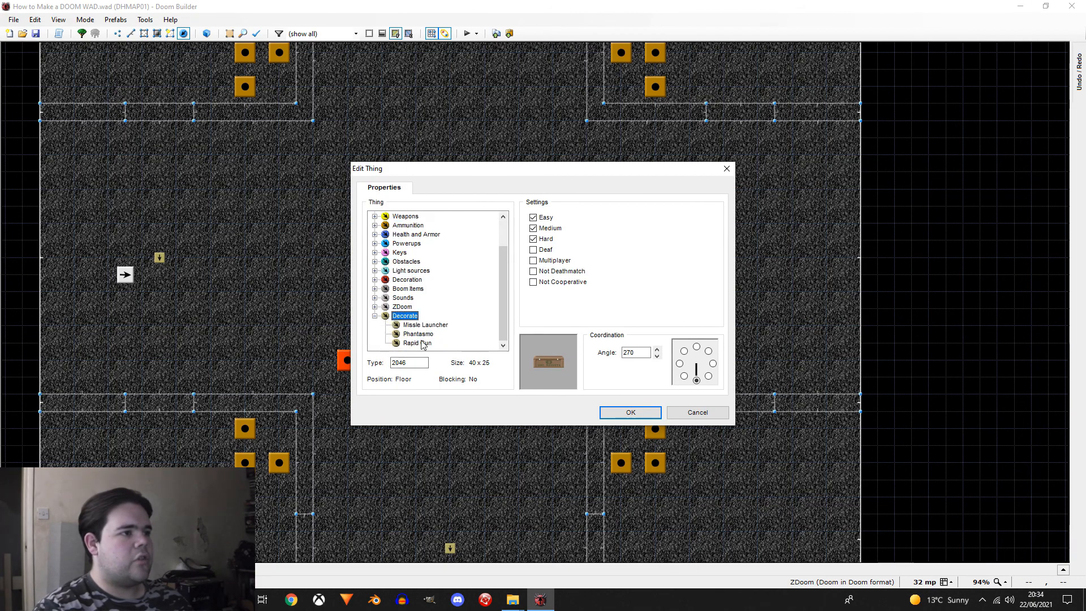
pyautogui.click(431, 326)
pyautogui.click(633, 417)
# Step: Place a Missle Launcher northeast of the Megasphere and another southeast of it, level with the southwest launcher
pyautogui.moveTo(585, 173); pyautogui.dragTo(565, 139, button='right')
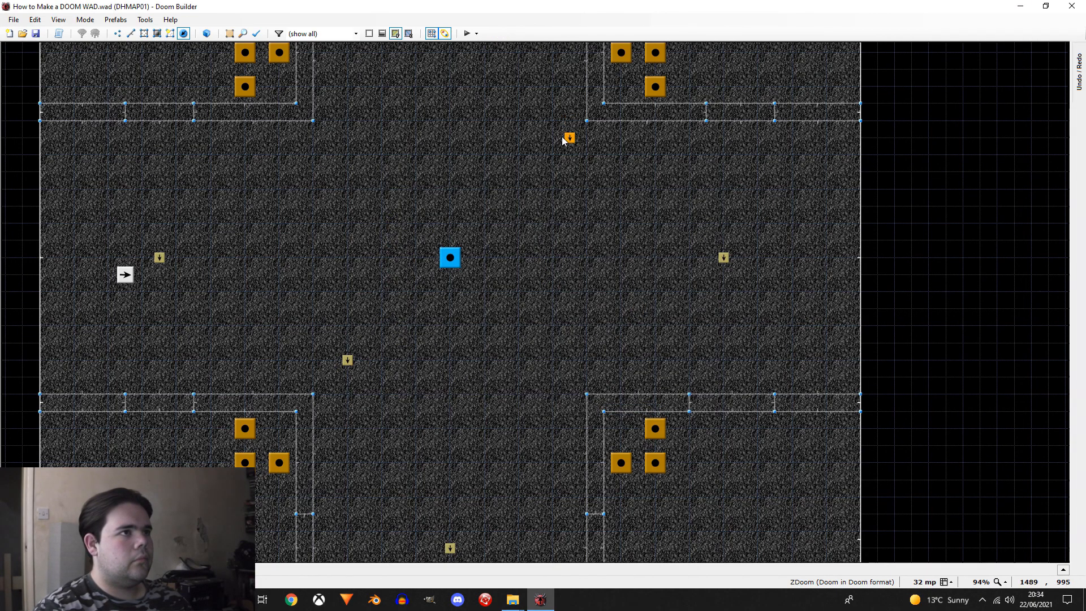
pyautogui.hotkey('ctrl', 'v')
pyautogui.click(553, 358)
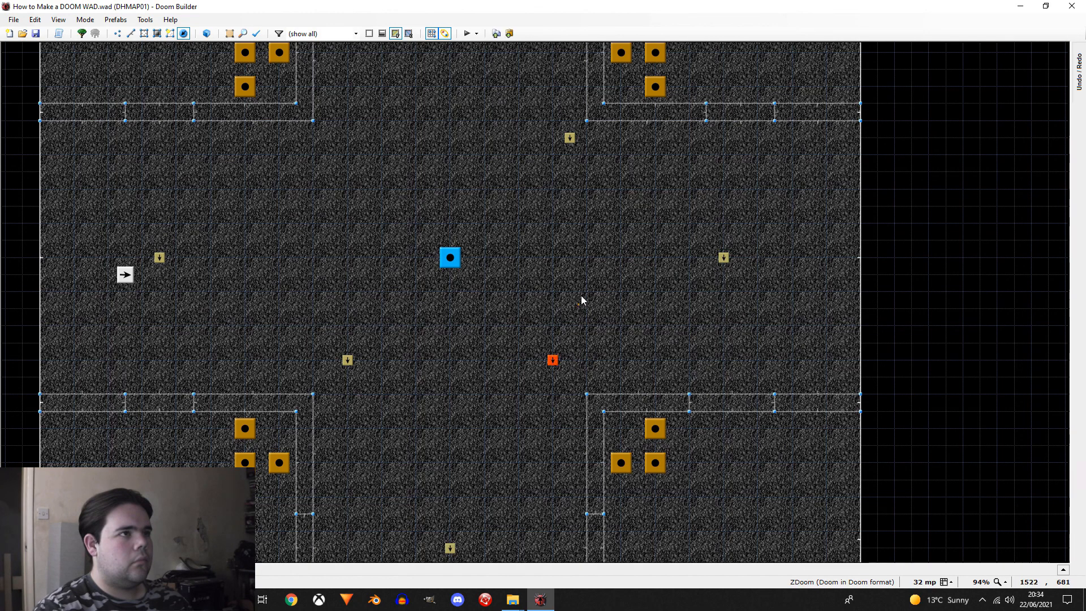
# Step: Add a Missle Launcher northwest of the Megasphere and shift the northeast one so the four launchers form a symmetric square
pyautogui.moveTo(564, 139); pyautogui.dragTo(556, 151, button='right')
pyautogui.rightClick(555, 152)
pyautogui.click(676, 410)
pyautogui.click(552, 154)
pyautogui.moveTo(553, 158); pyautogui.dragTo(332, 159)
pyautogui.moveTo(339, 160); pyautogui.dragTo(346, 160, button='right')
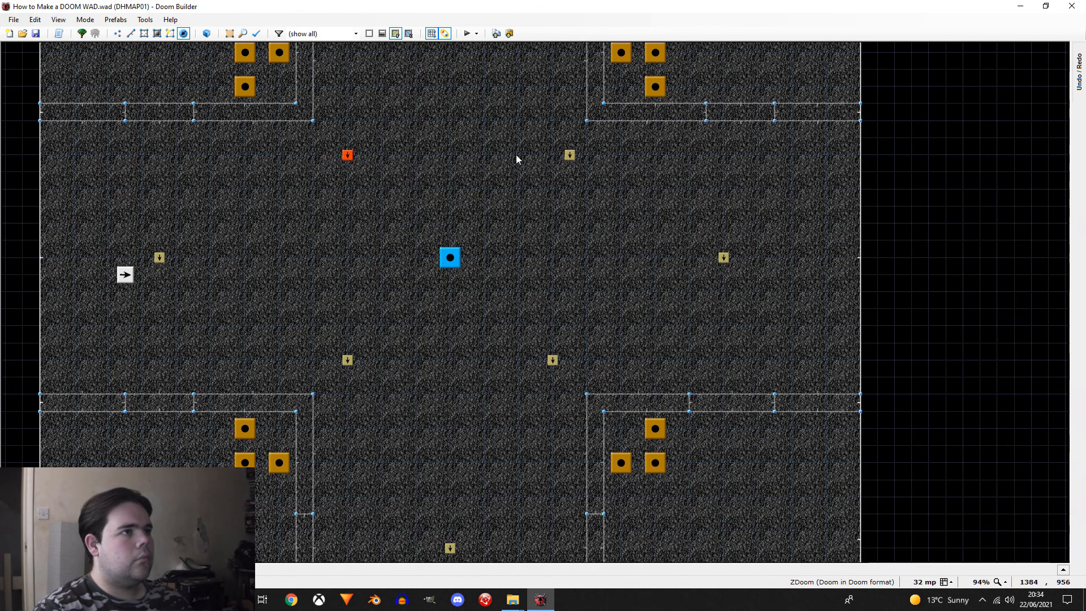
pyautogui.moveTo(568, 157); pyautogui.dragTo(552, 158, button='right')
# Step: Inspect the weapon and Megasphere layout around the arena's centre in the 3D visual mode
pyautogui.press('c')
pyautogui.press('w')
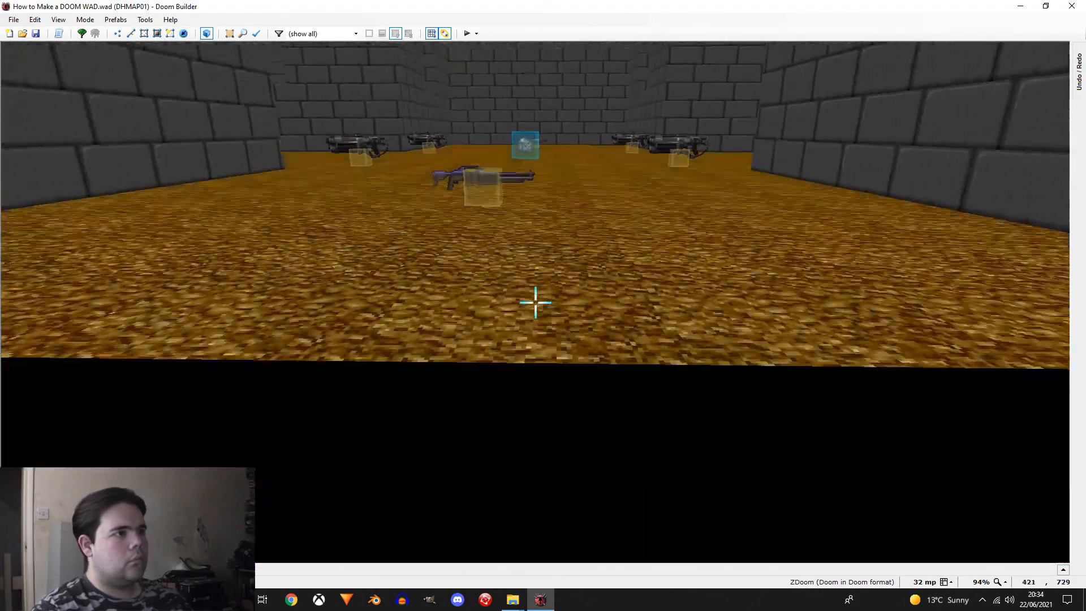
pyautogui.press('e')
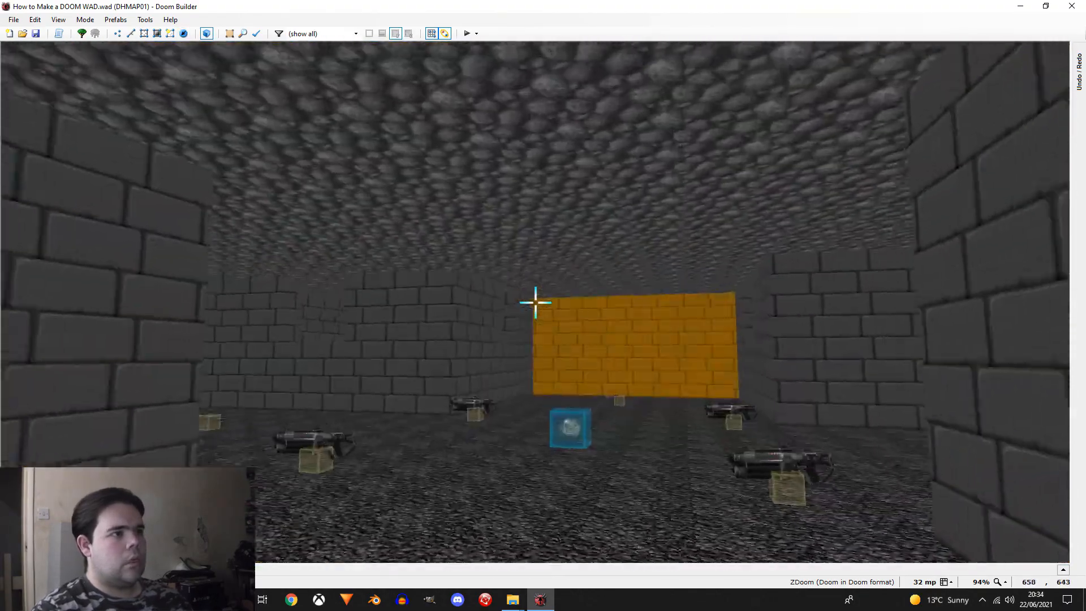
pyautogui.press('e')
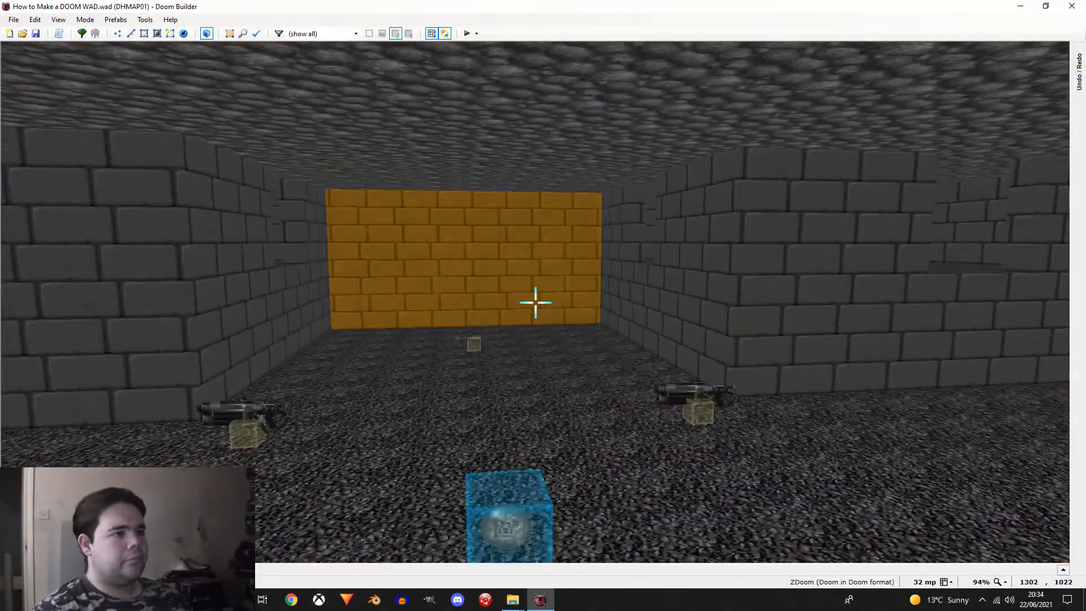
pyautogui.press('w')
# Step: Insert a Medikit from the Health and Armor category at the middle of the arena's west wall
pyautogui.scroll(-4, 361, 284)
pyautogui.scroll(3, 377, 249)
pyautogui.moveTo(377, 248); pyautogui.dragTo(371, 236)
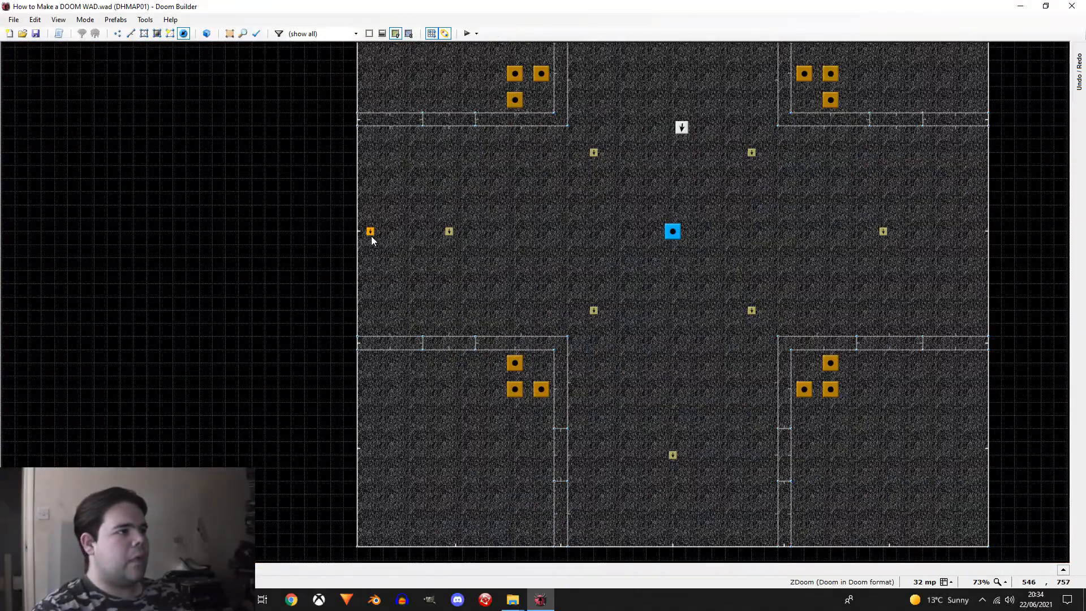
pyautogui.rightClick(382, 232)
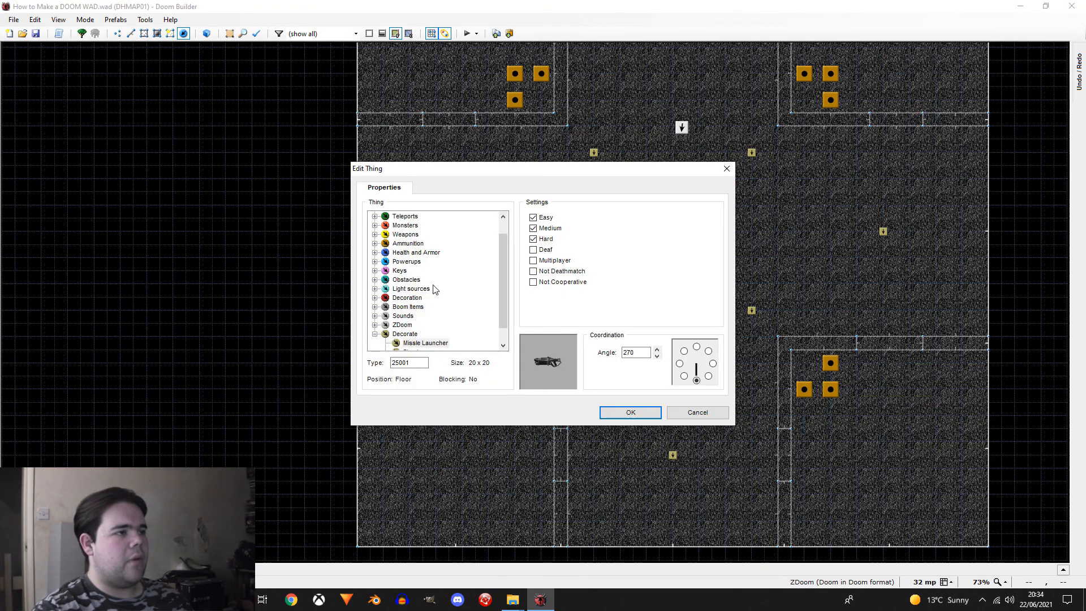
pyautogui.doubleClick(406, 260)
pyautogui.doubleClick(408, 260)
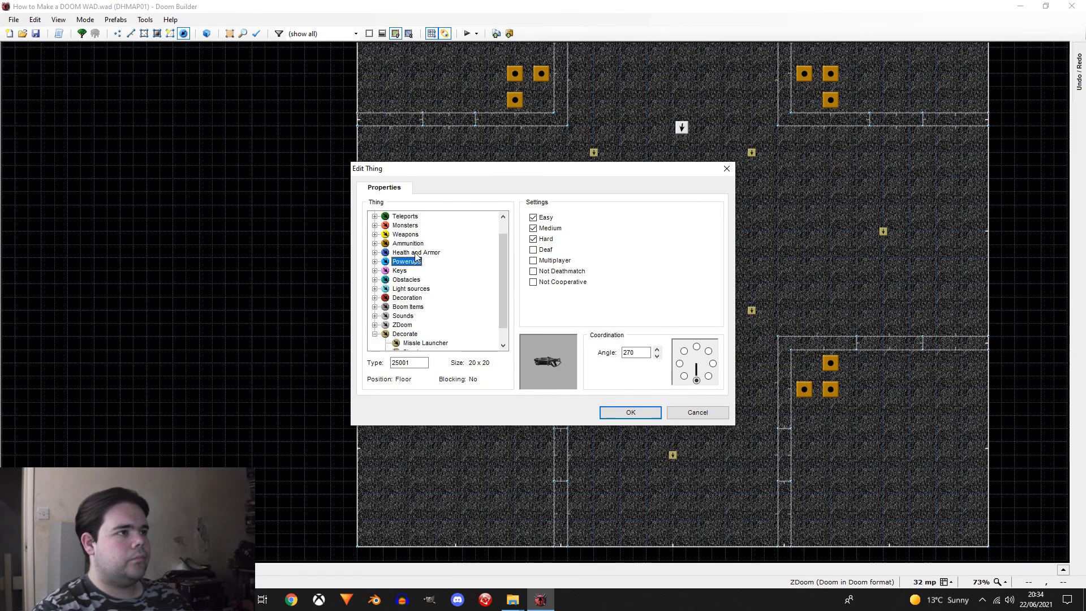
pyautogui.doubleClick(415, 253)
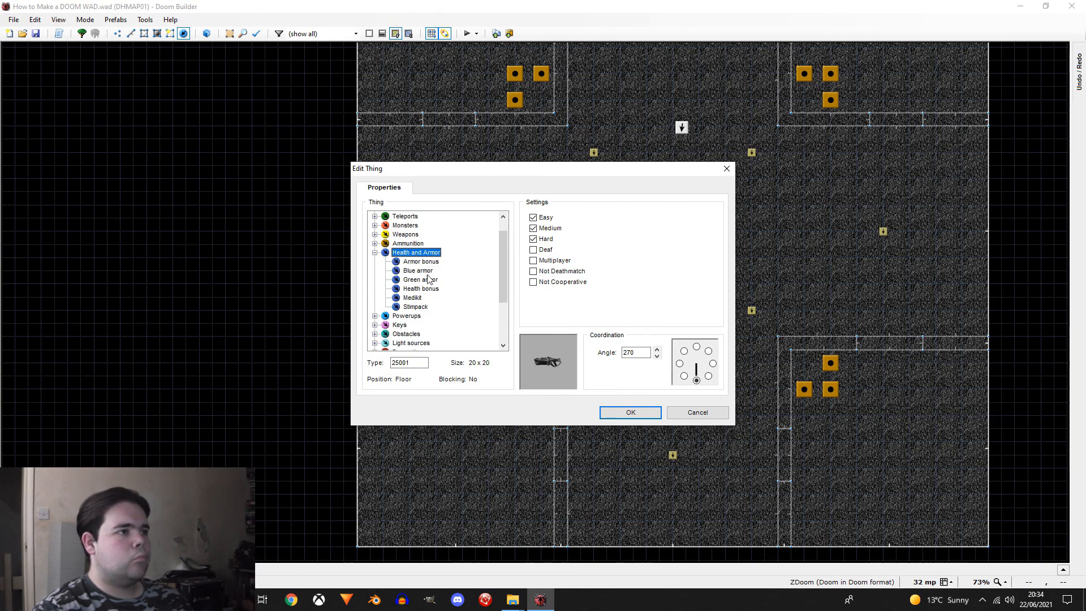
pyautogui.click(416, 306)
pyautogui.click(630, 412)
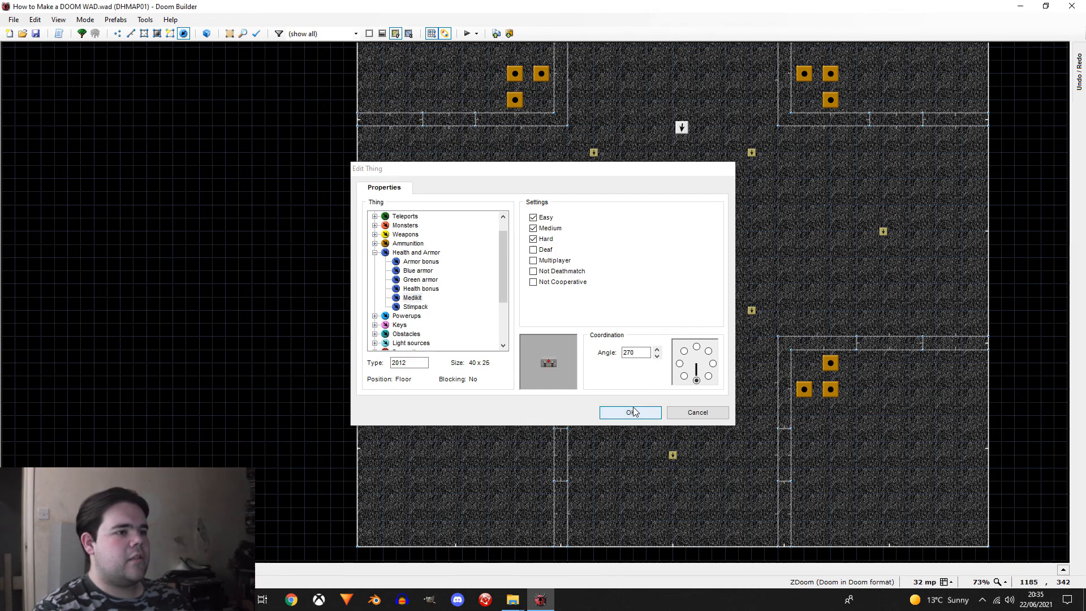
# Step: Place matching Medikits at the middle of the arena's east, south and north walls
pyautogui.scroll(-1, 591, 419)
pyautogui.rightClick(884, 274)
pyautogui.click(883, 271)
pyautogui.scroll(-1, 551, 301)
pyautogui.rightClick(531, 150)
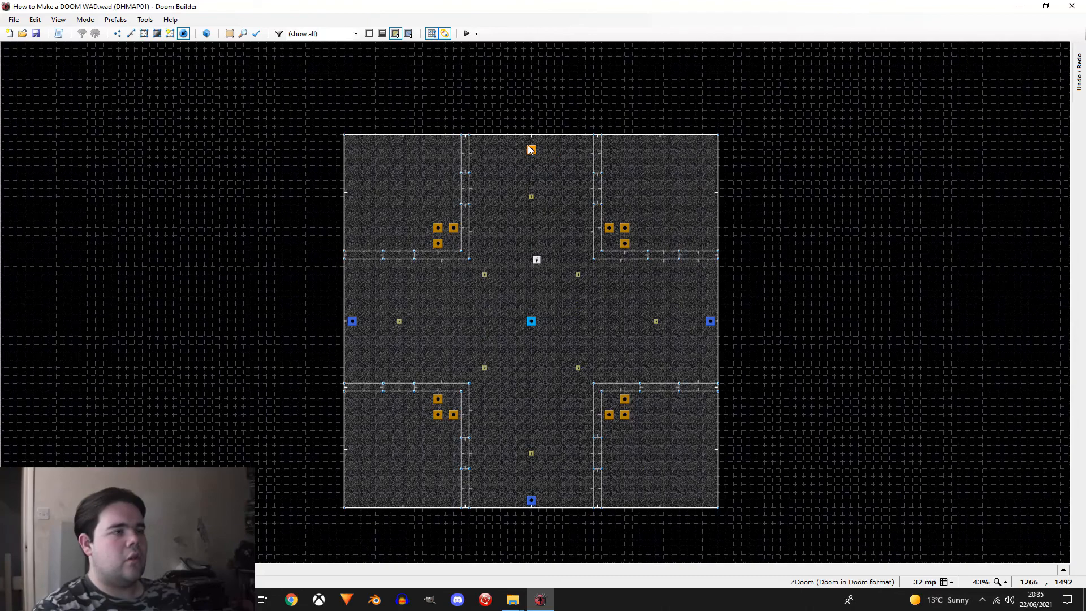
pyautogui.scroll(-3, 493, 248)
pyautogui.scroll(3, 590, 277)
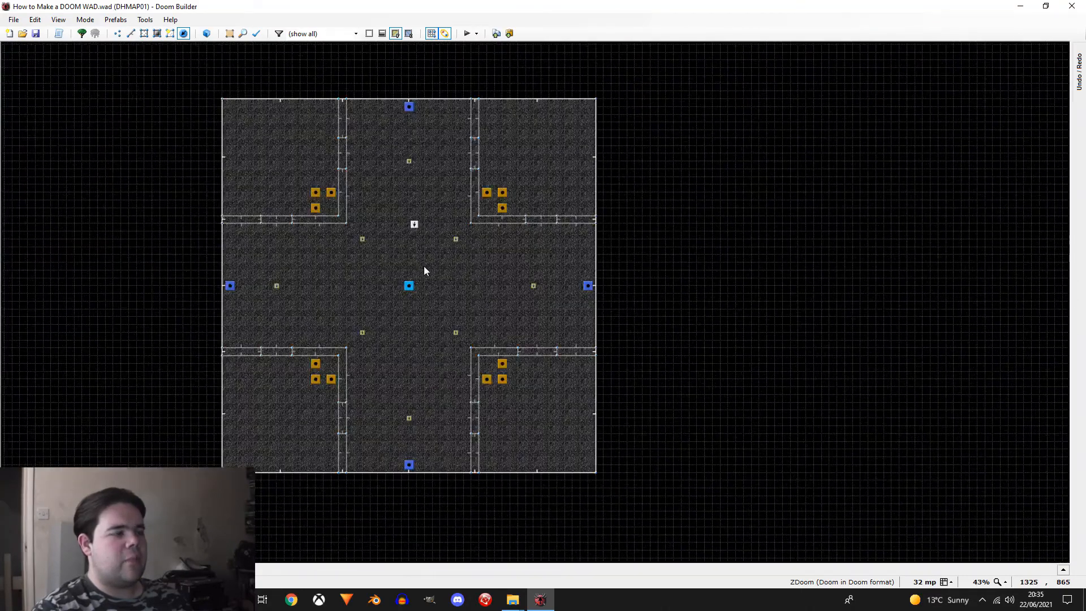
# Step: Insert a Player Deathmatch start in the northwest room's outer corner with its angle set to 315
pyautogui.scroll(2, 237, 118)
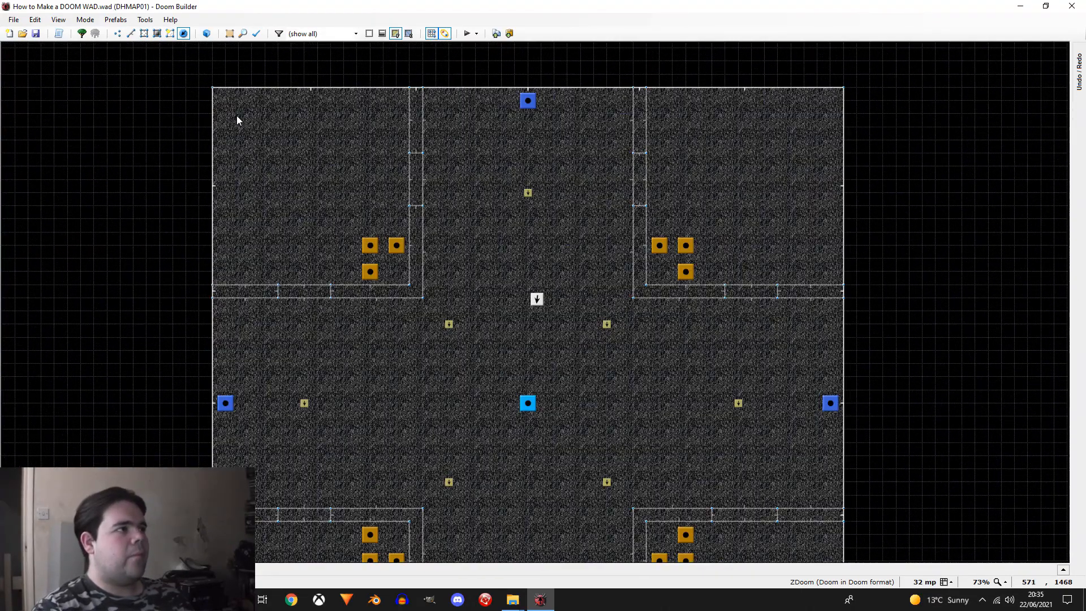
pyautogui.scroll(-1, 237, 120)
pyautogui.rightClick(237, 116)
pyautogui.click(375, 225)
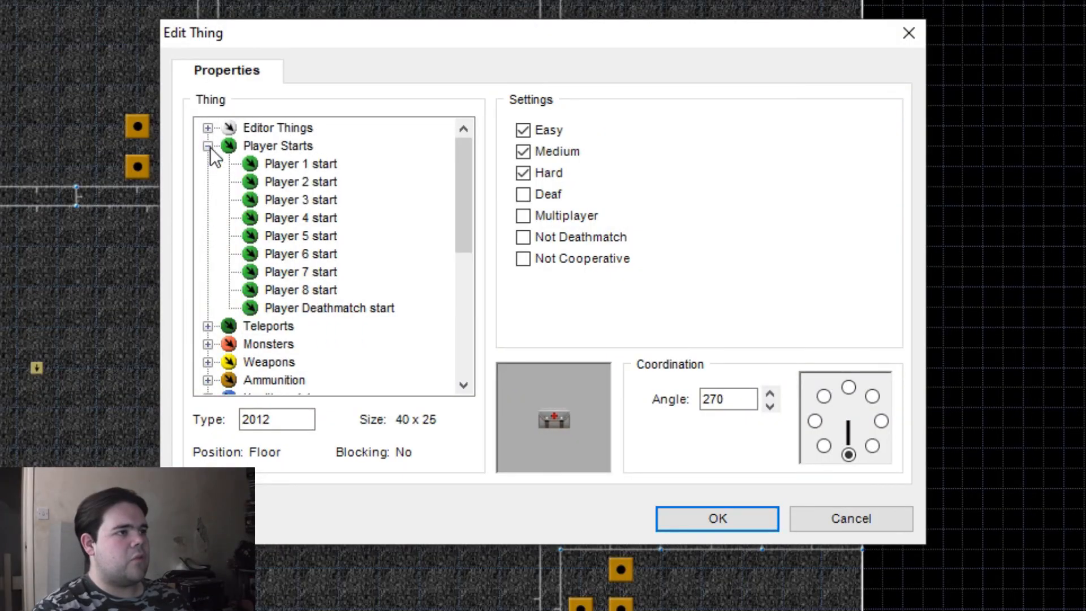
pyautogui.click(872, 445)
pyautogui.click(749, 518)
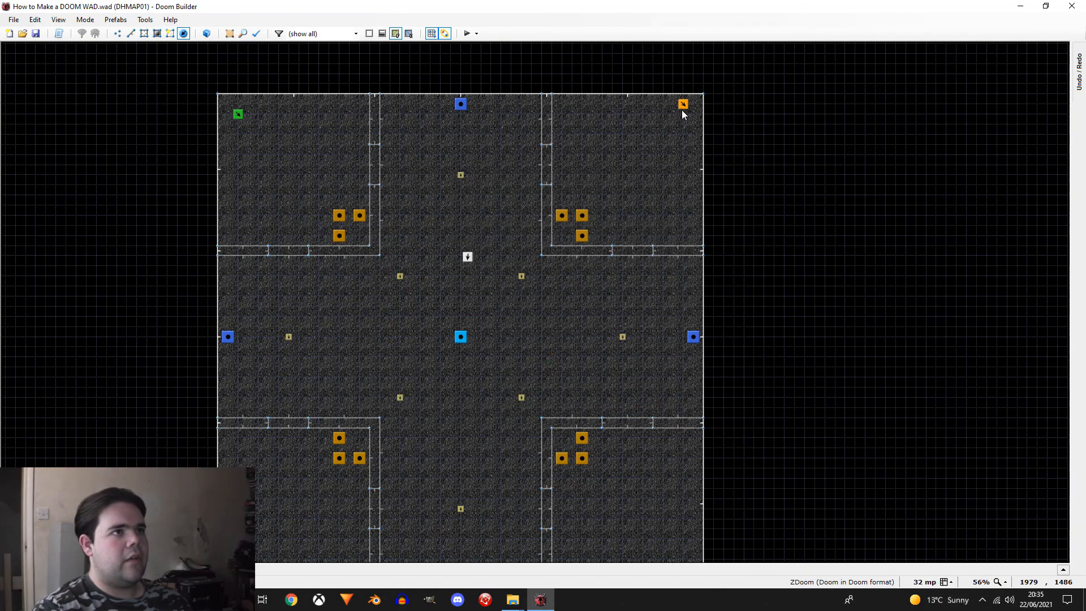
# Step: Add a Player Deathmatch start in the northeast room's outer corner, facing southwest toward the arena's centre
pyautogui.scroll(-2, 701, 189)
pyautogui.rightClick(685, 142)
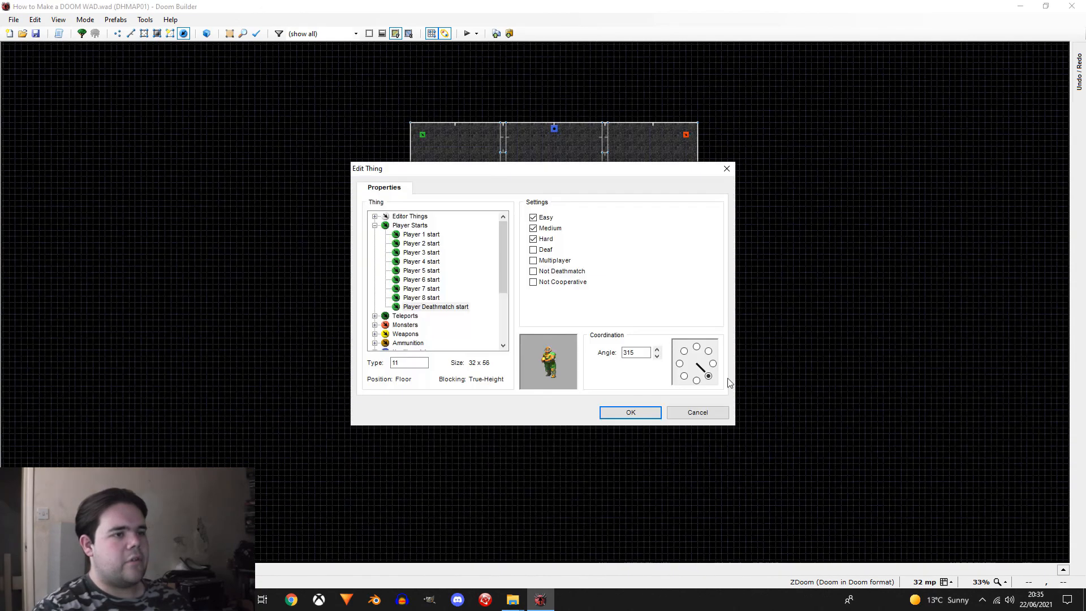
pyautogui.click(678, 374)
pyautogui.click(657, 406)
# Step: Add a Player Deathmatch start in the southeast room's outer corner, facing northwest toward the arena's centre
pyautogui.scroll(4, 659, 406)
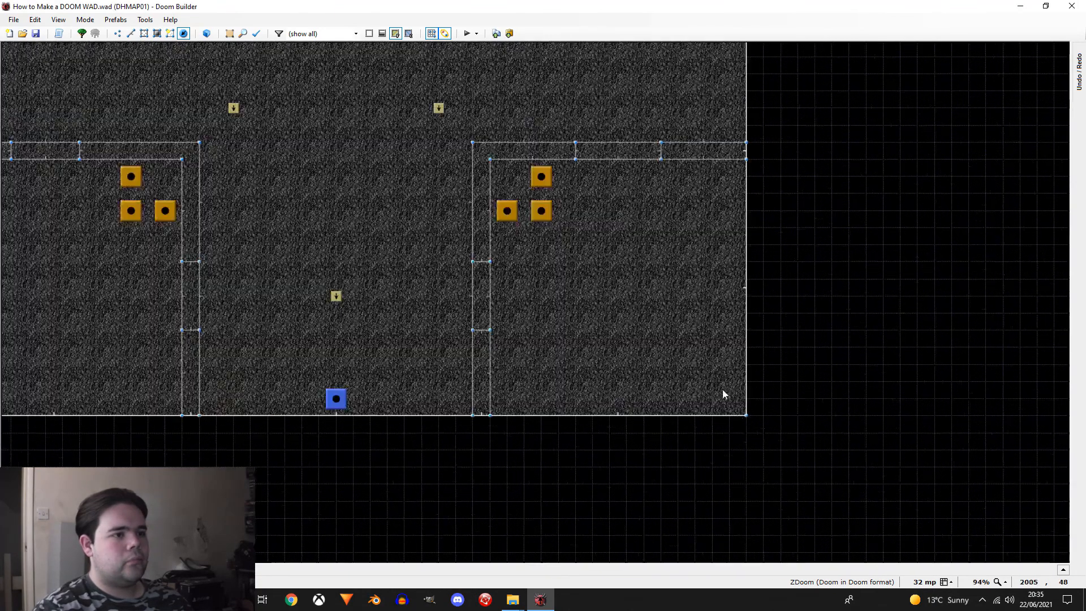
pyautogui.rightClick(724, 391)
pyautogui.click(684, 351)
pyautogui.click(631, 412)
# Step: Add a Player Deathmatch start in the southwest room's outer corner with its angle set to 45
pyautogui.scroll(-1, 730, 408)
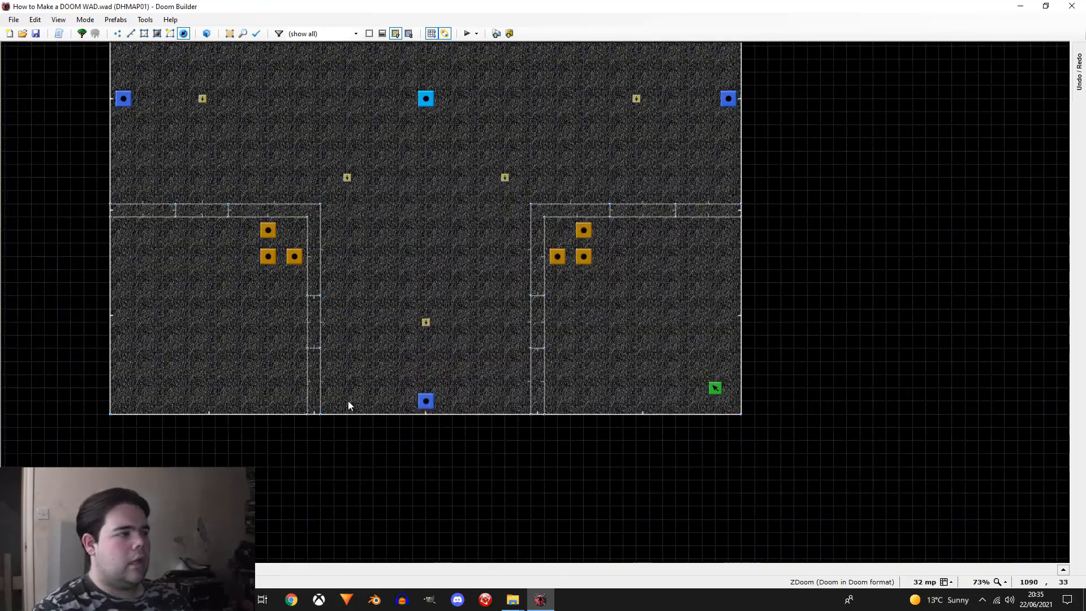
pyautogui.rightClick(136, 388)
pyautogui.click(708, 351)
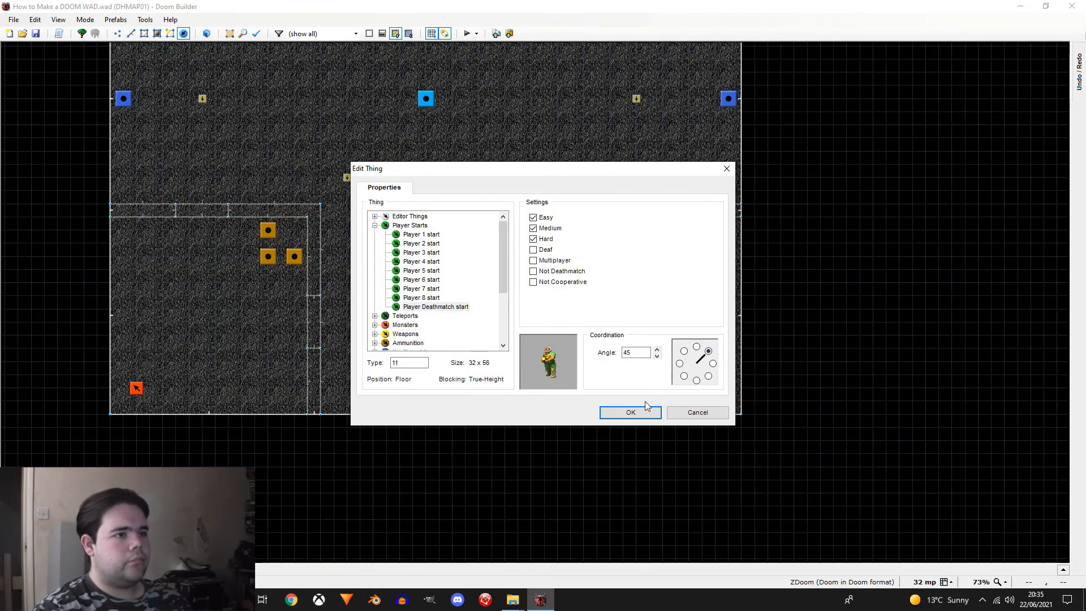
pyautogui.click(630, 411)
pyautogui.scroll(-3, 584, 316)
pyautogui.scroll(1, 584, 317)
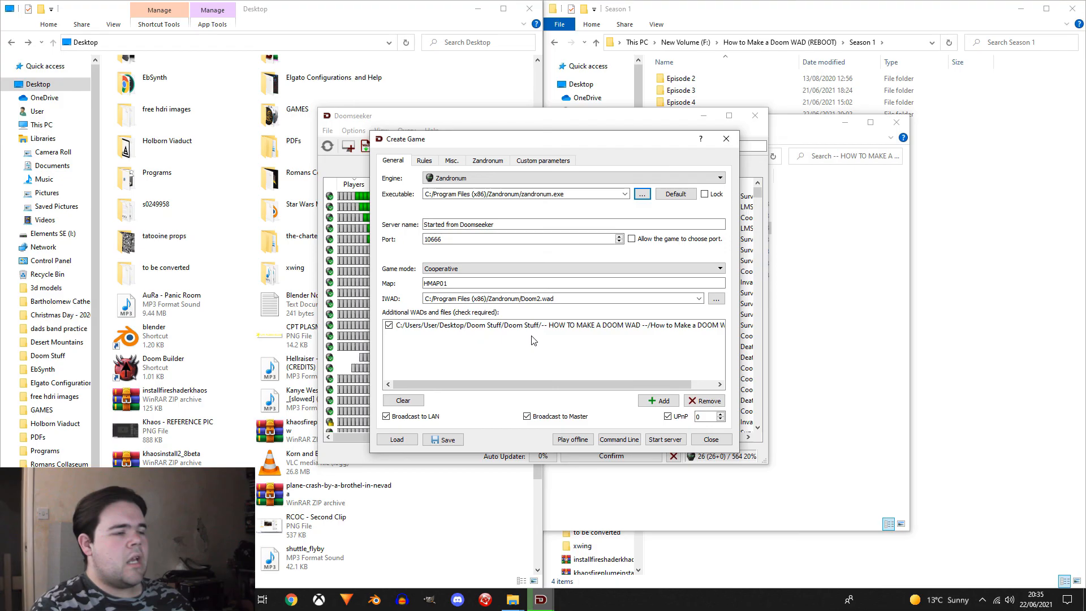
# Step: In Doomseeker's new game setup, set the map to DHMAP01 and the game mode to Deathmatch
pyautogui.click(424, 282)
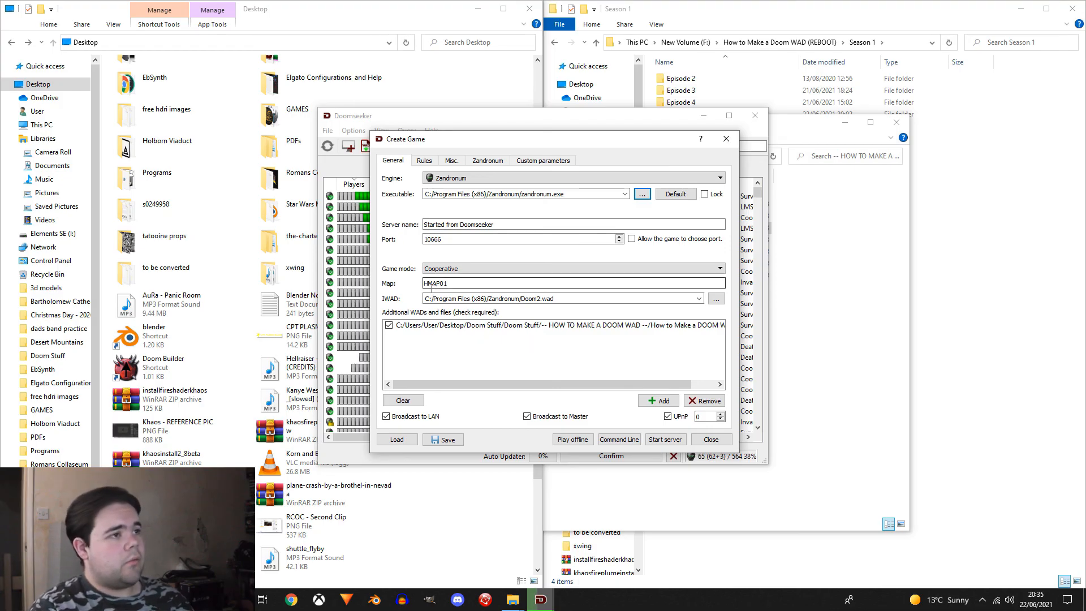
pyautogui.write('D')
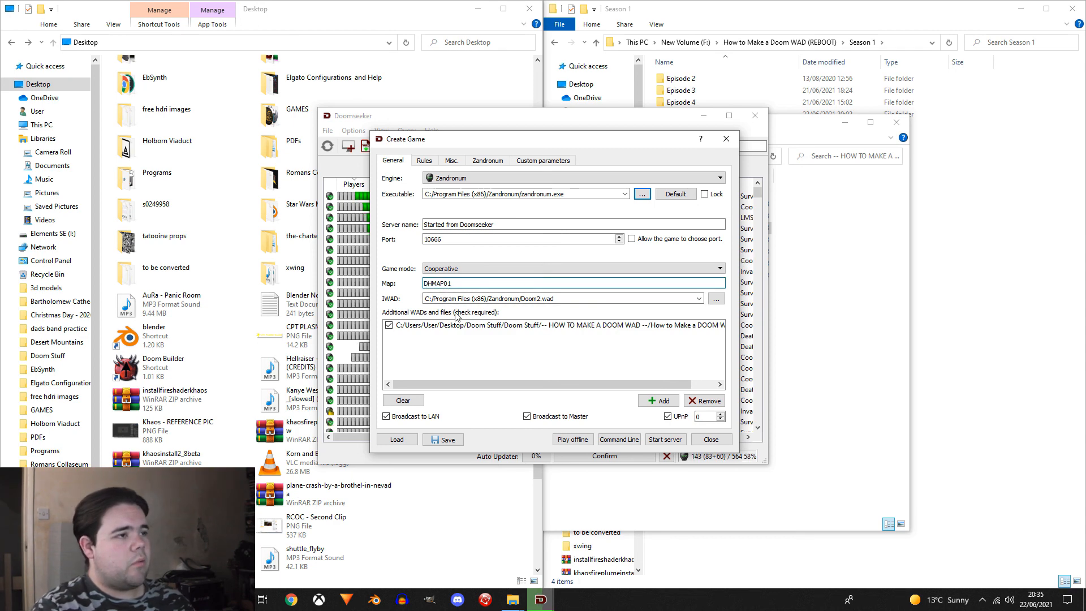
pyautogui.click(460, 269)
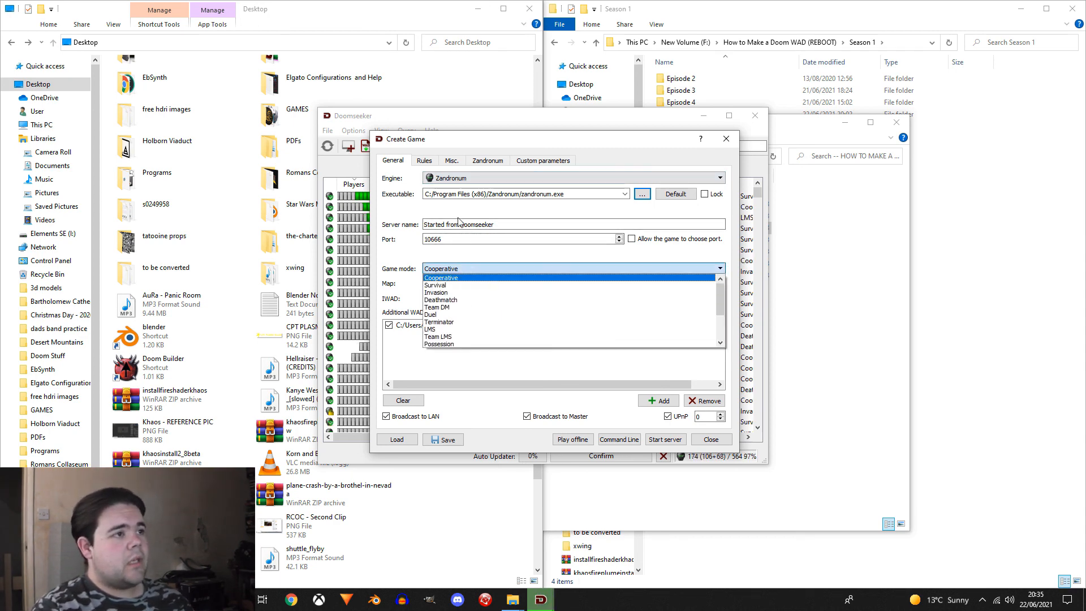
pyautogui.click(460, 300)
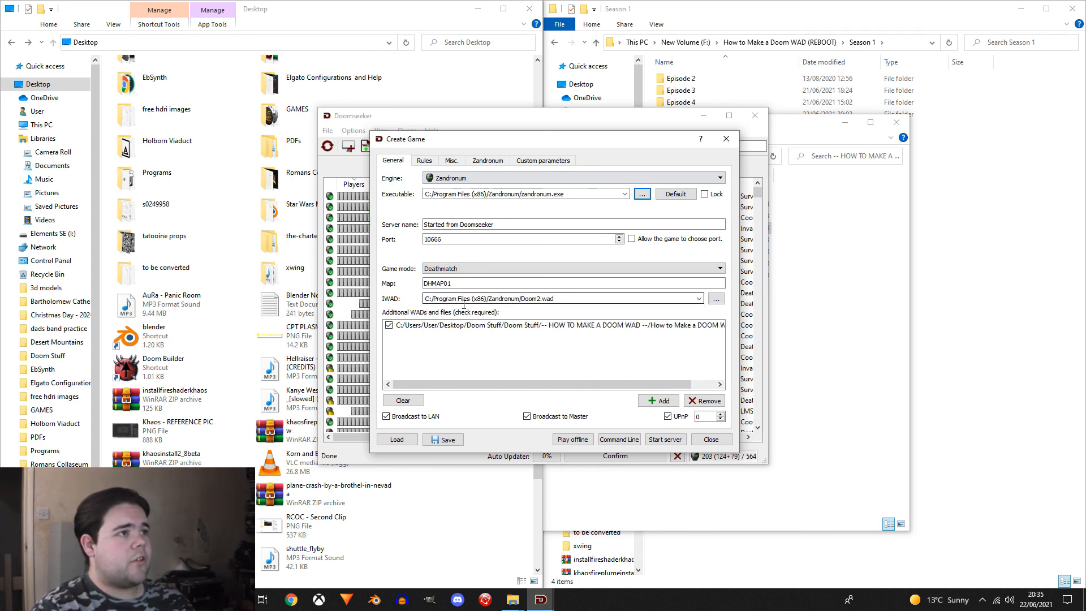
# Step: Enable Items respawn and Mega powerups respawn in the Zandronum environment options and start the server
pyautogui.click(487, 161)
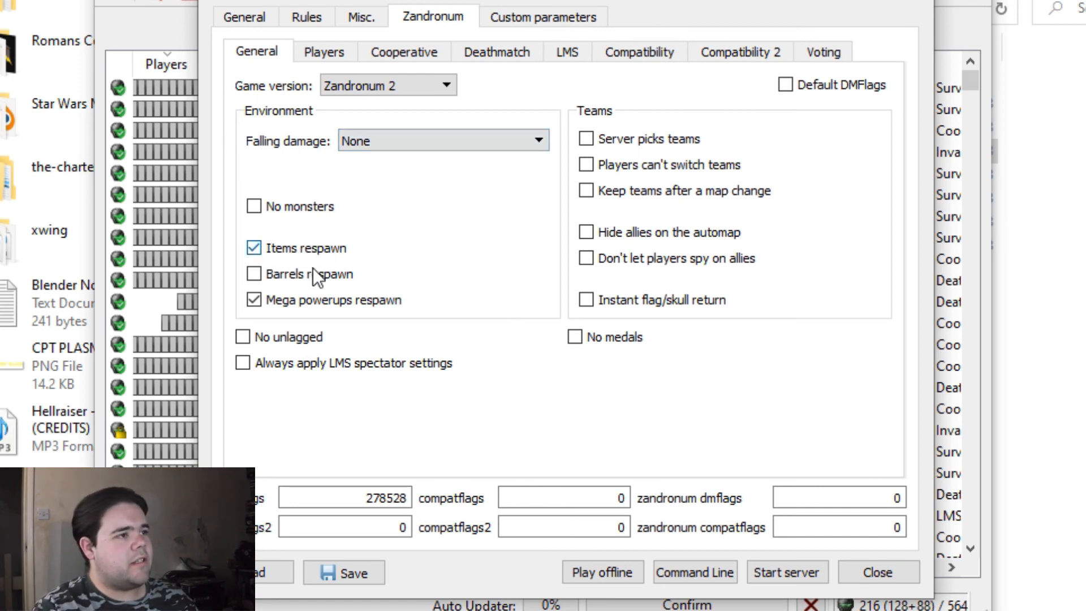
pyautogui.click(252, 25)
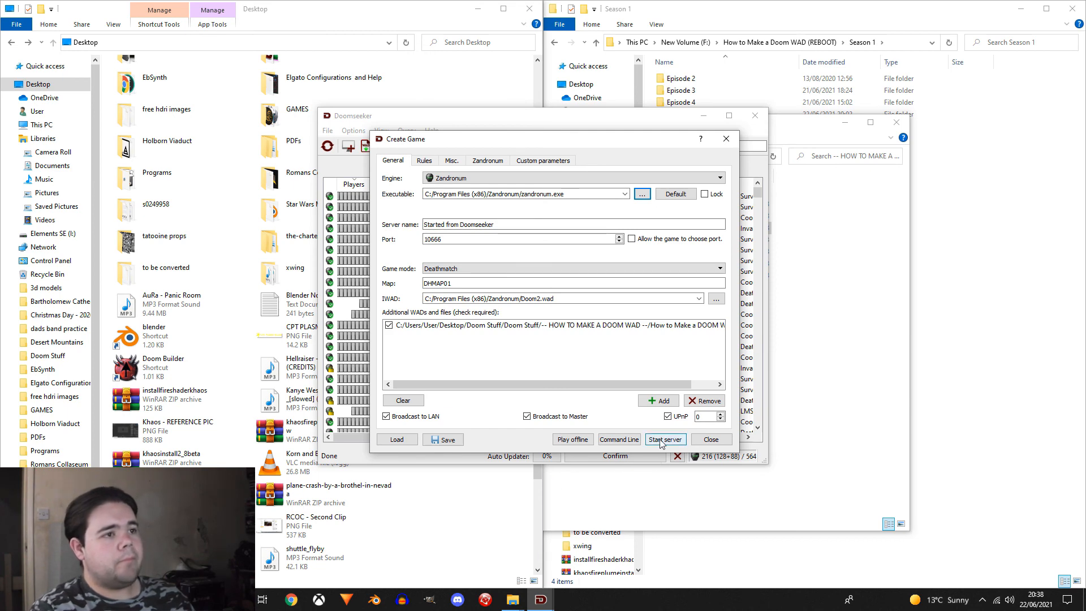
pyautogui.click(663, 440)
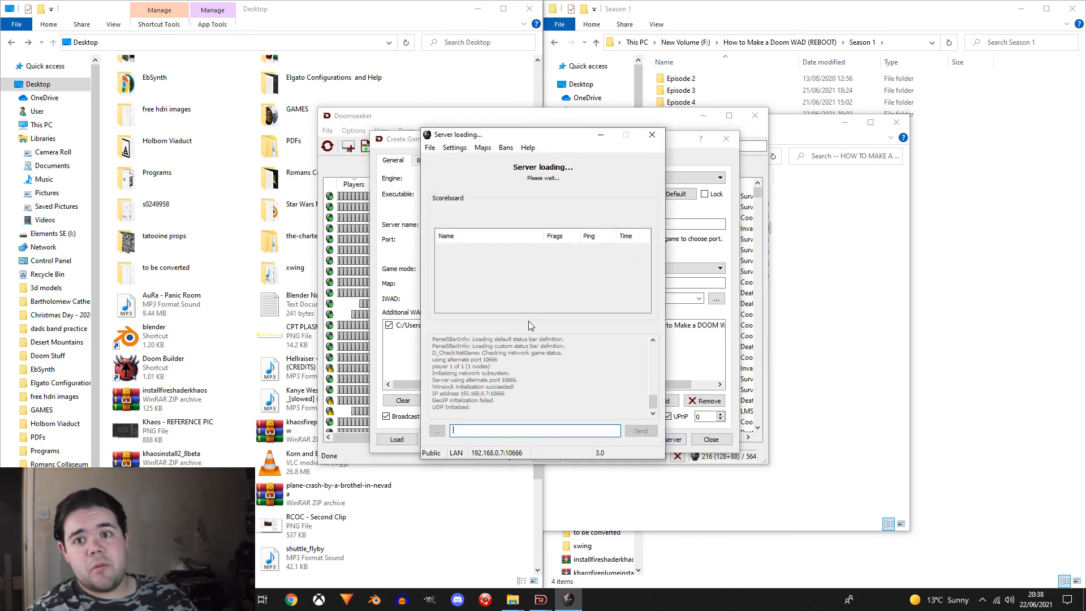
# Step: Add two bots to the Zandronum server and join it as a client
pyautogui.rightClick(512, 271)
pyautogui.click(537, 276)
pyautogui.rightClick(516, 272)
pyautogui.click(540, 277)
pyautogui.click(430, 147)
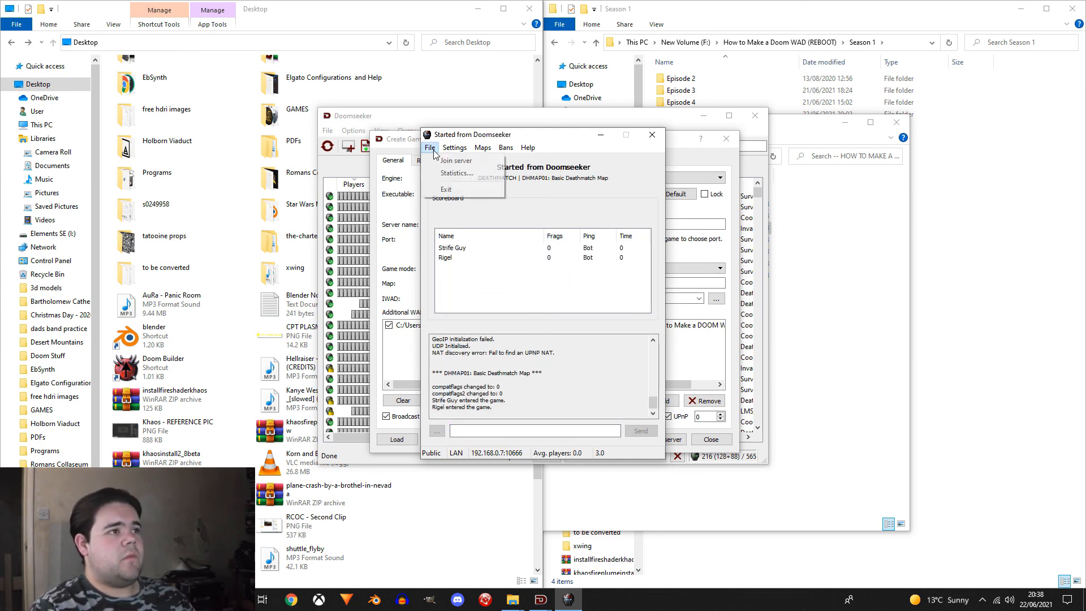
pyautogui.click(455, 160)
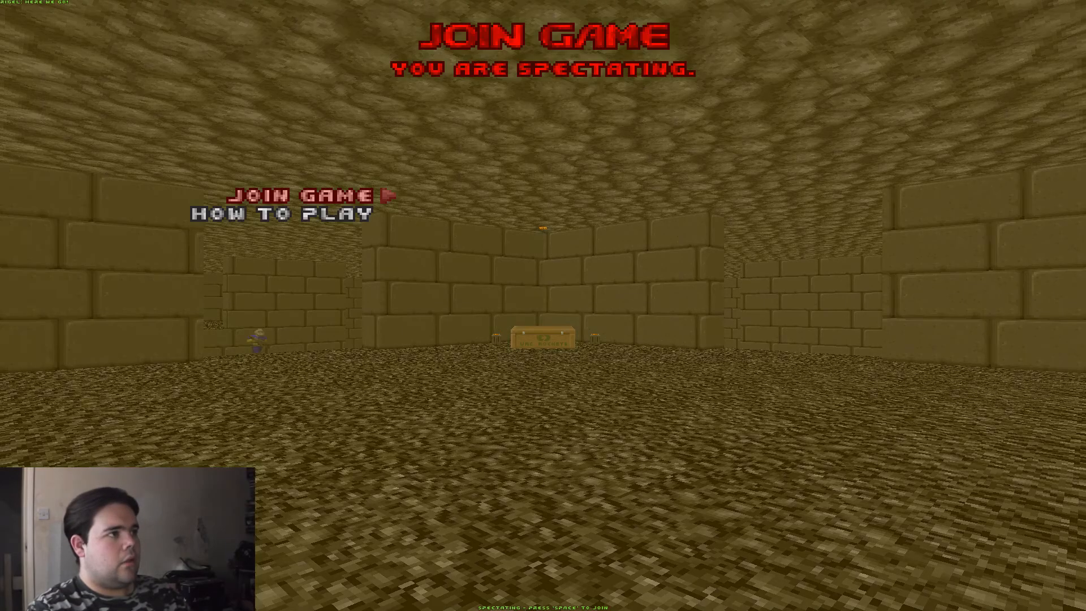
# Step: Enter the match on DHMAP01 and play against the bots to test the arena's weapons, pickups and respawns
pyautogui.press('Return')
pyautogui.press('w')
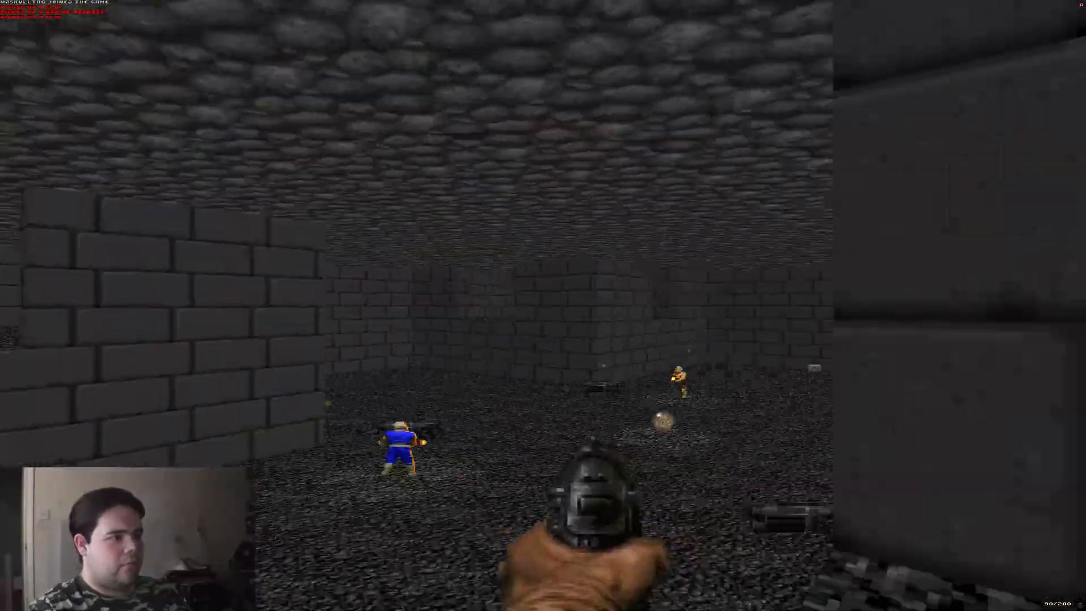
pyautogui.press('w')
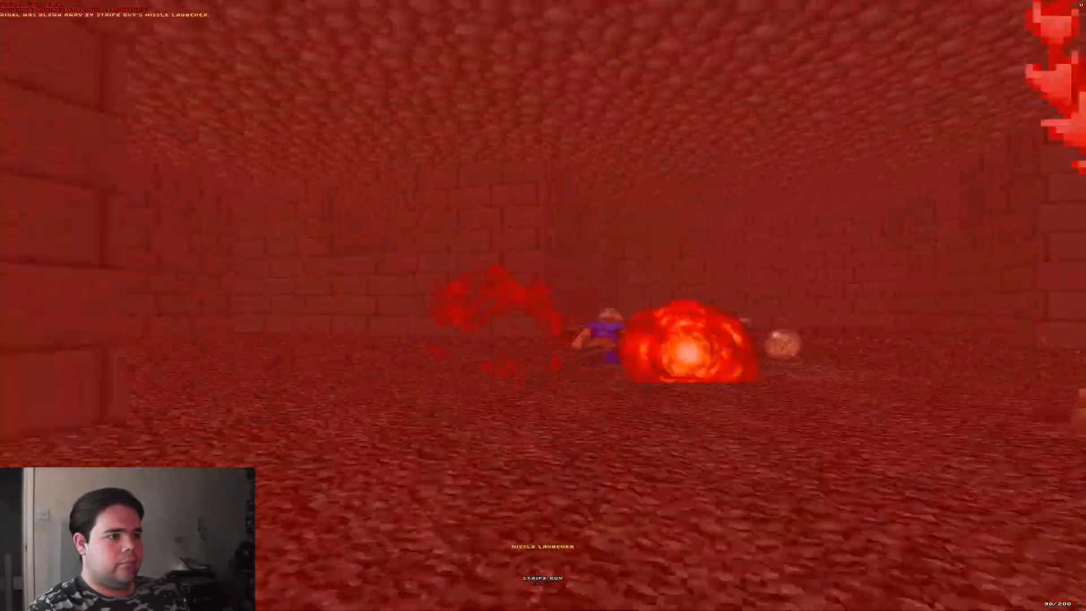
pyautogui.press('w')
pyautogui.click(543, 306)
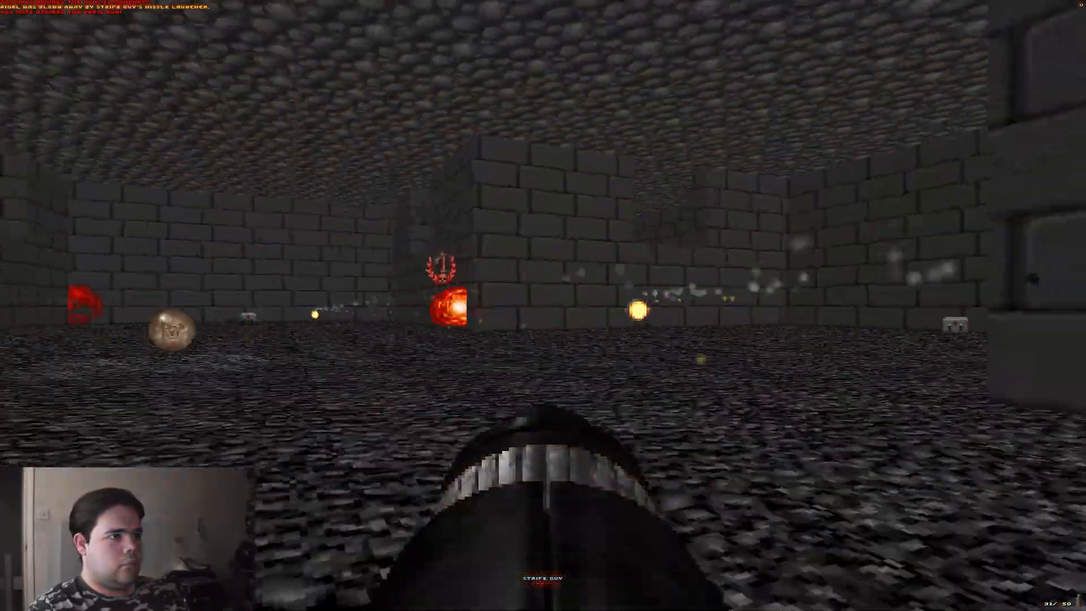
pyautogui.press('w')
pyautogui.click(543, 305)
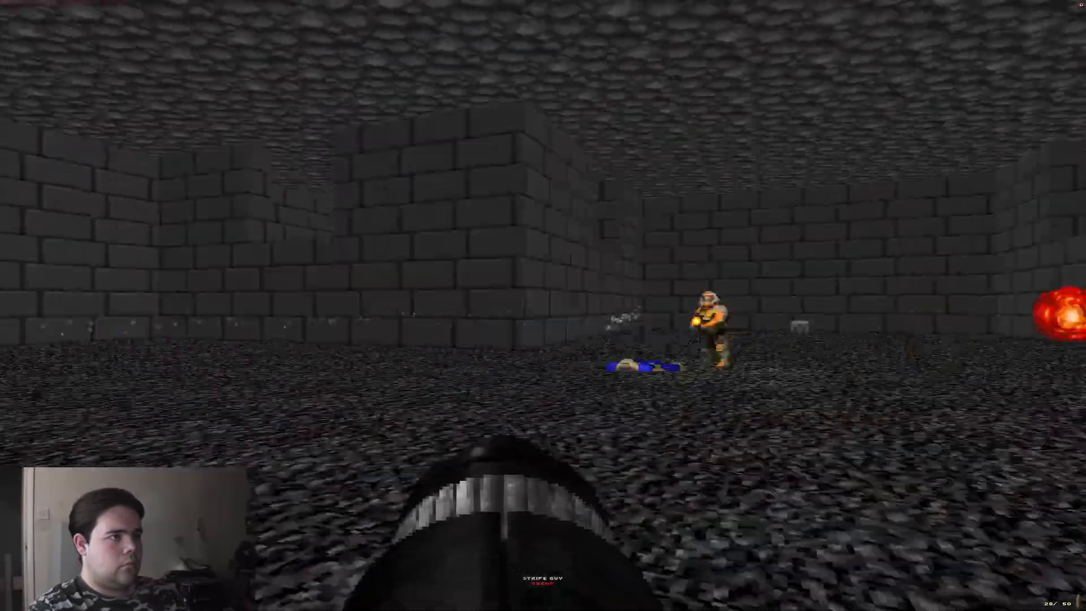
pyautogui.press('s')
pyautogui.click(543, 305)
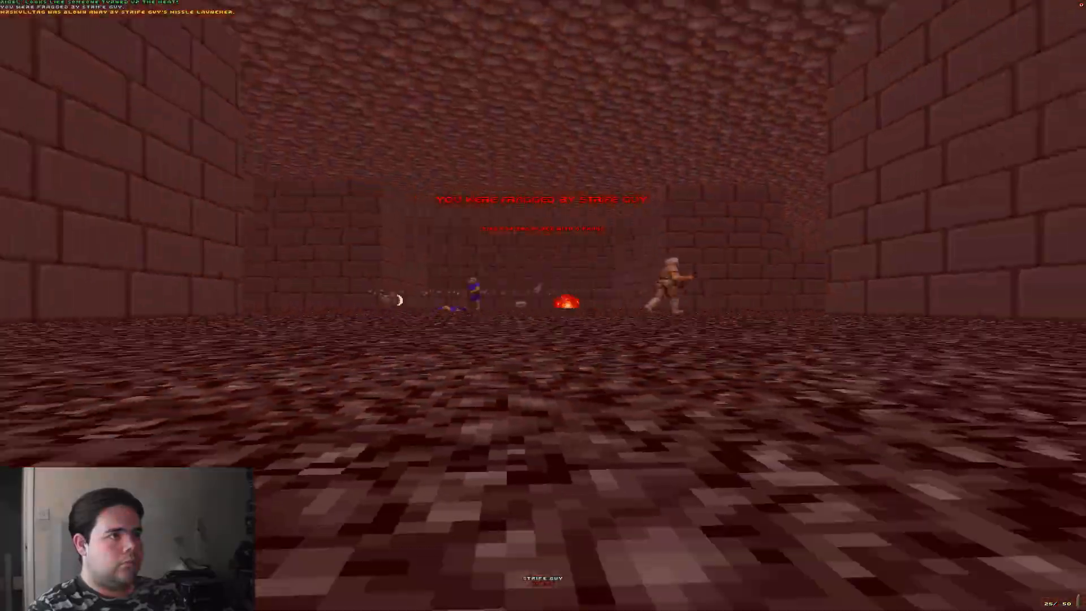
pyautogui.click(543, 305)
pyautogui.press('w')
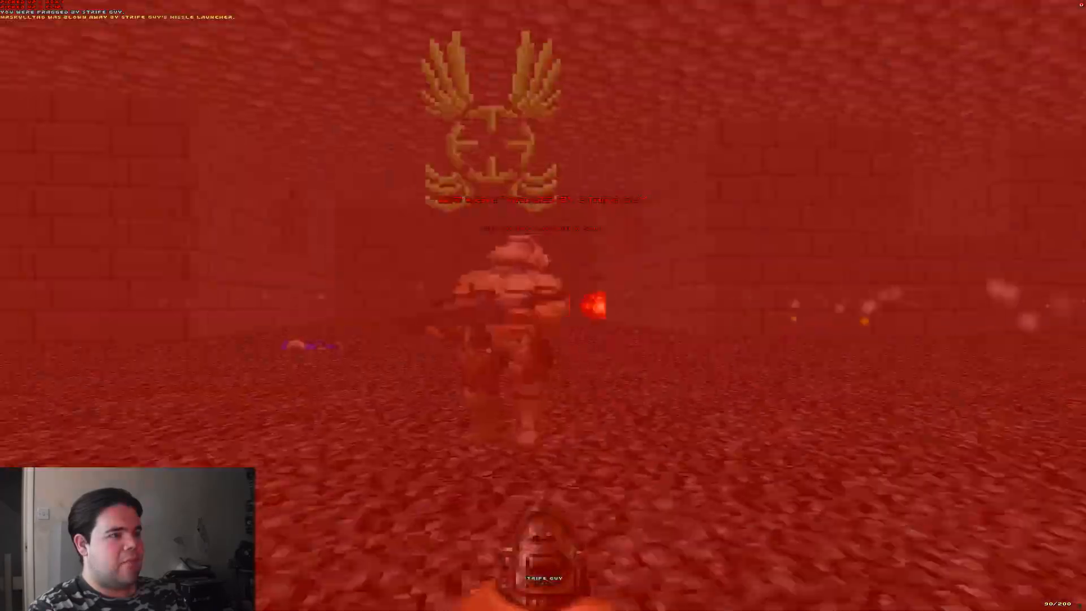
pyautogui.click(542, 305)
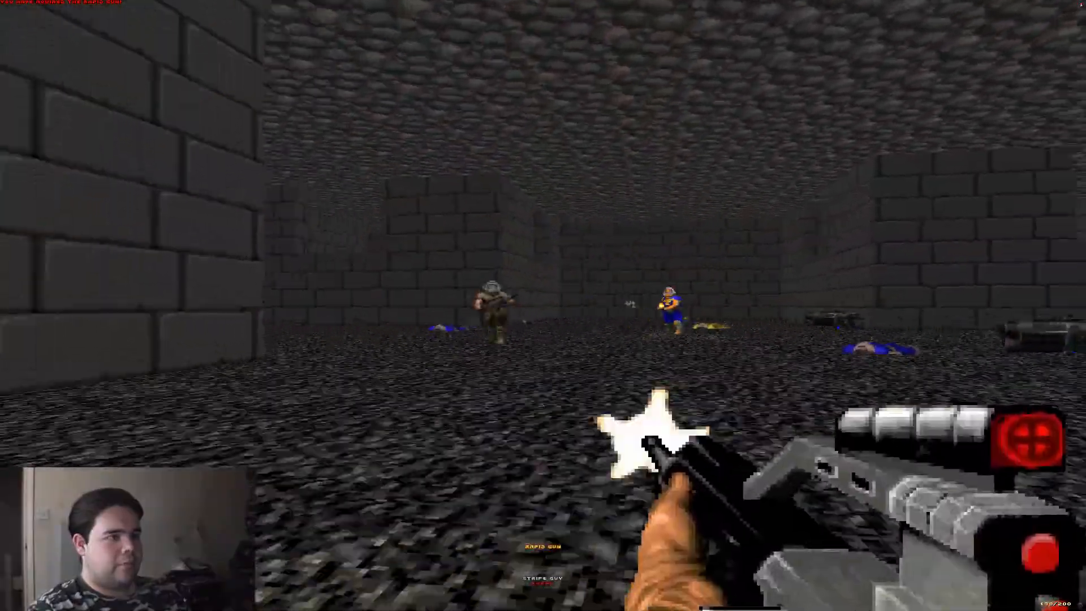
pyautogui.press('space')
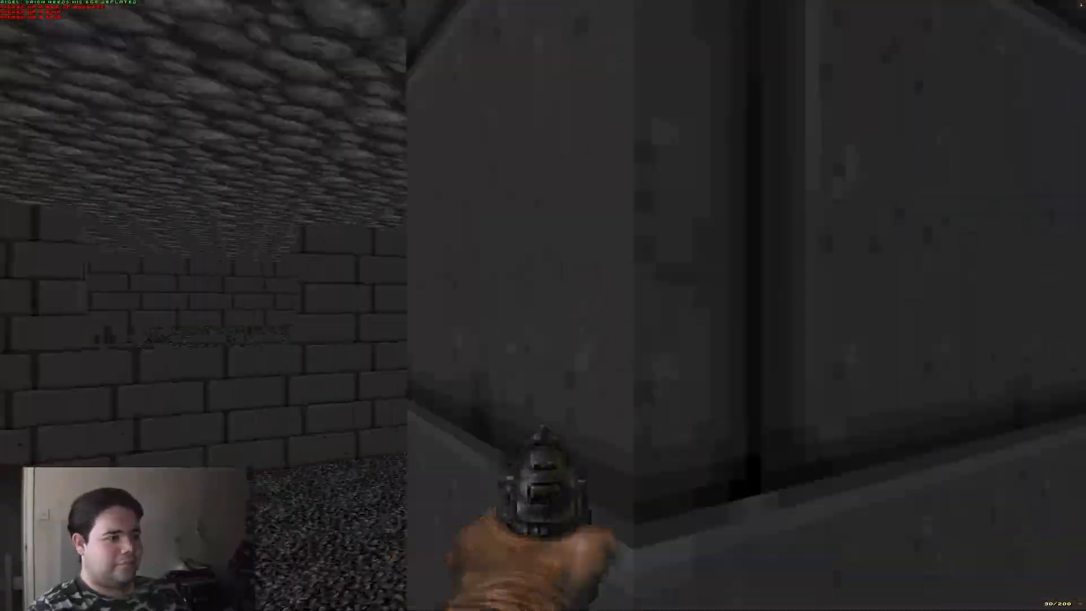
pyautogui.press('w')
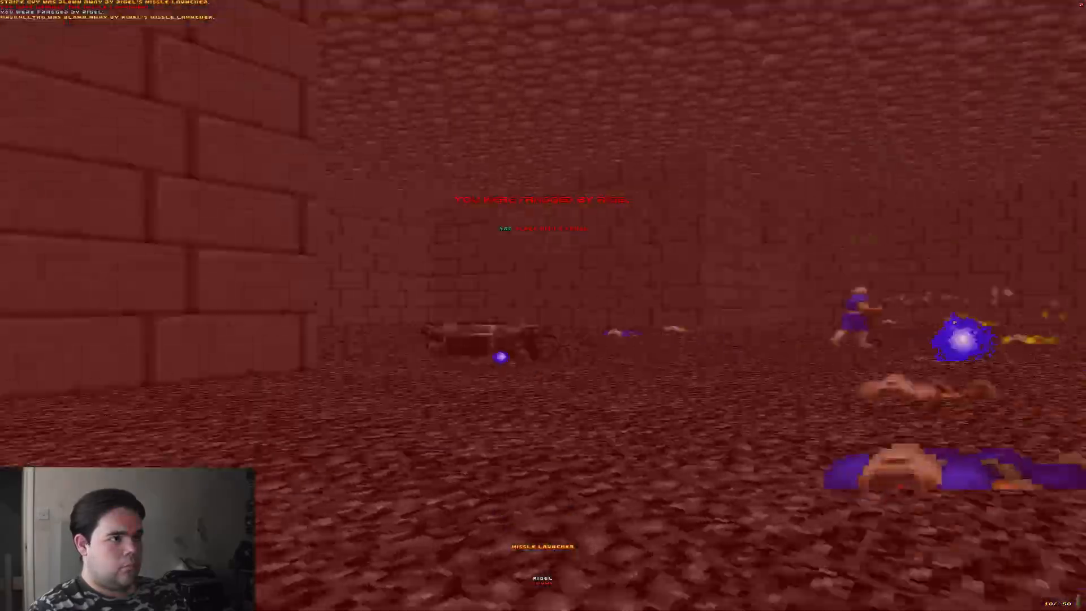
# Step: Respawn in the arena after being fragged to carry on the deathmatch test against the bots
pyautogui.press('space')
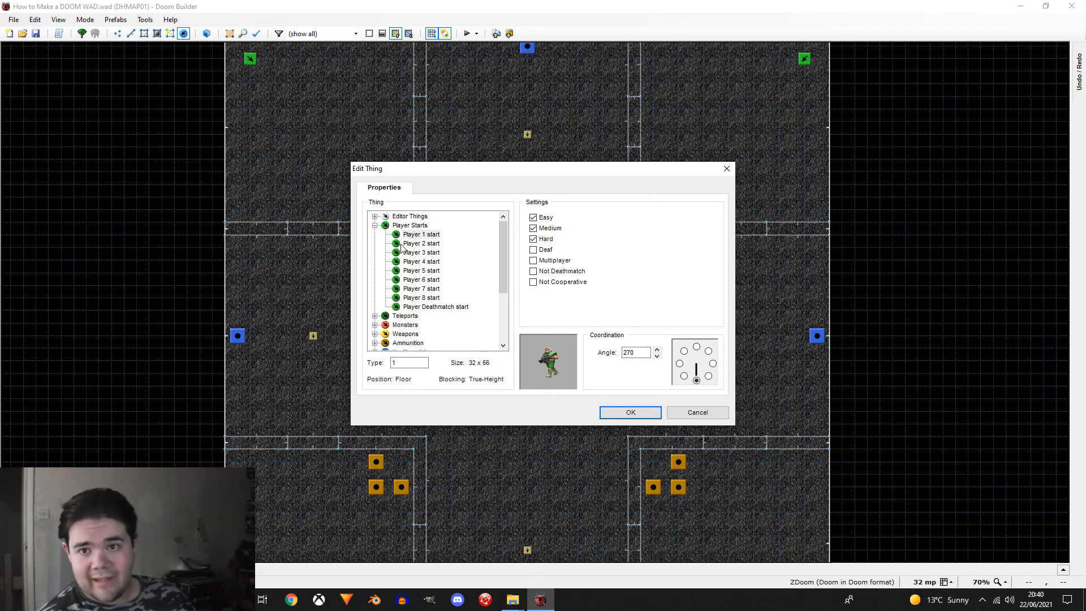
# Step: Examine the numbered player starts and the other thing categories available for multiplayer maps, leaving the selected thing's type unchanged
pyautogui.click(421, 244)
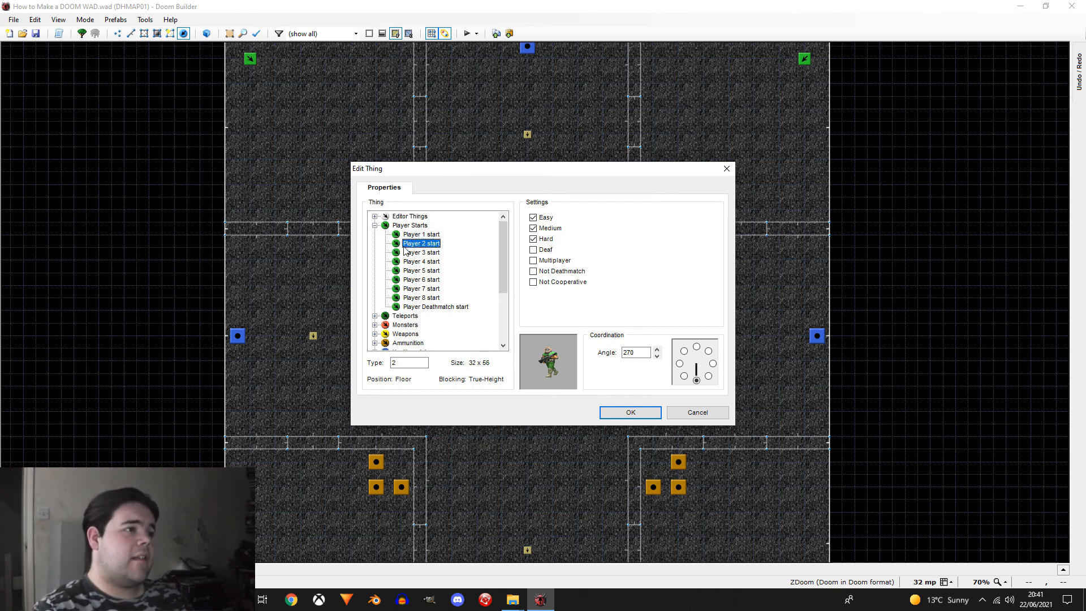
pyautogui.scroll(-4, 402, 283)
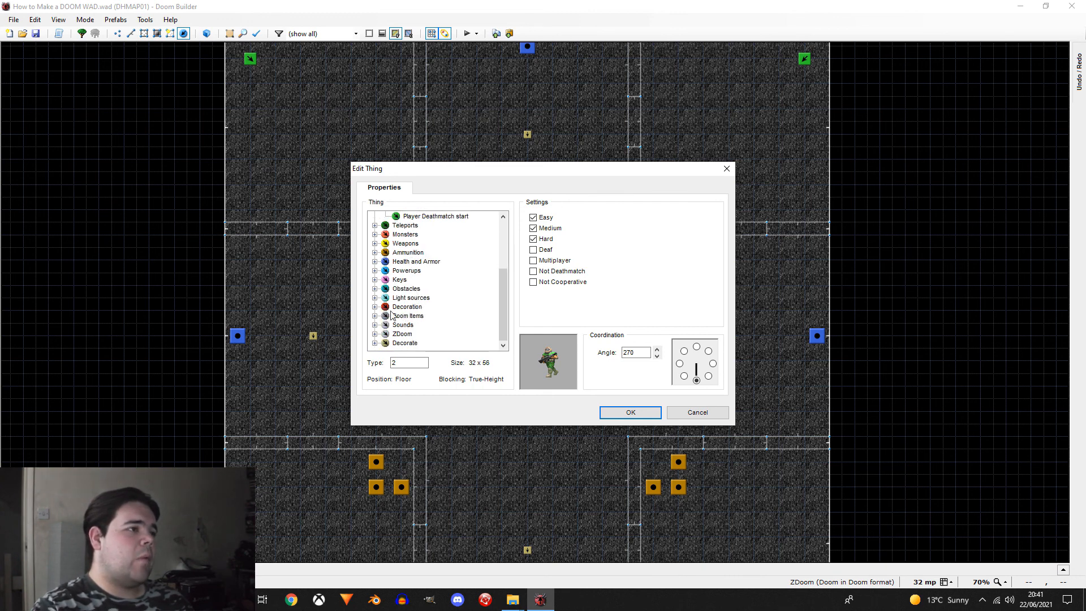
pyautogui.click(406, 289)
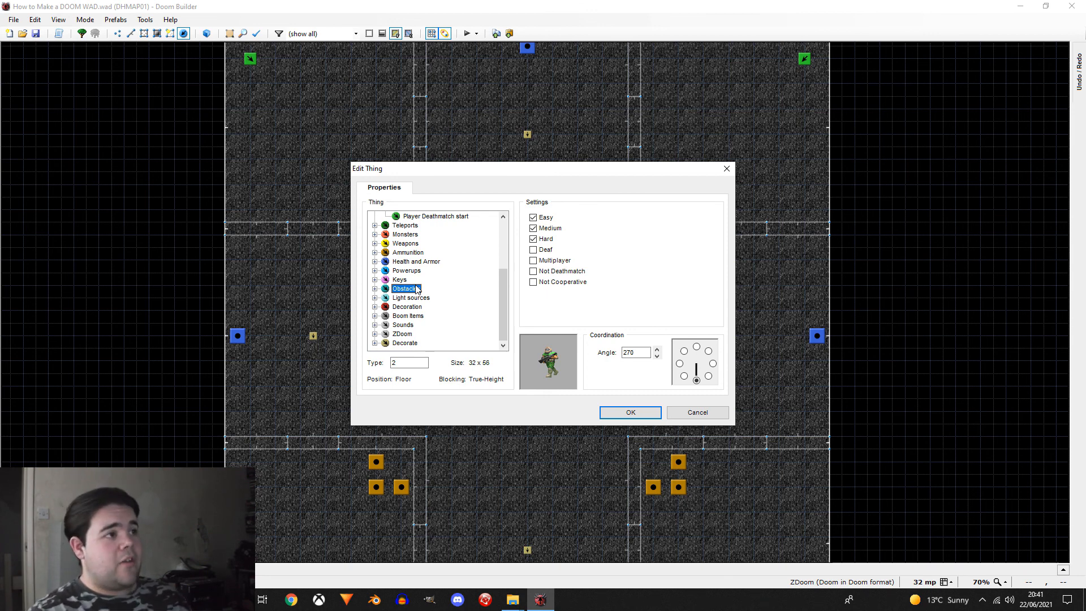
pyautogui.scroll(3, 418, 289)
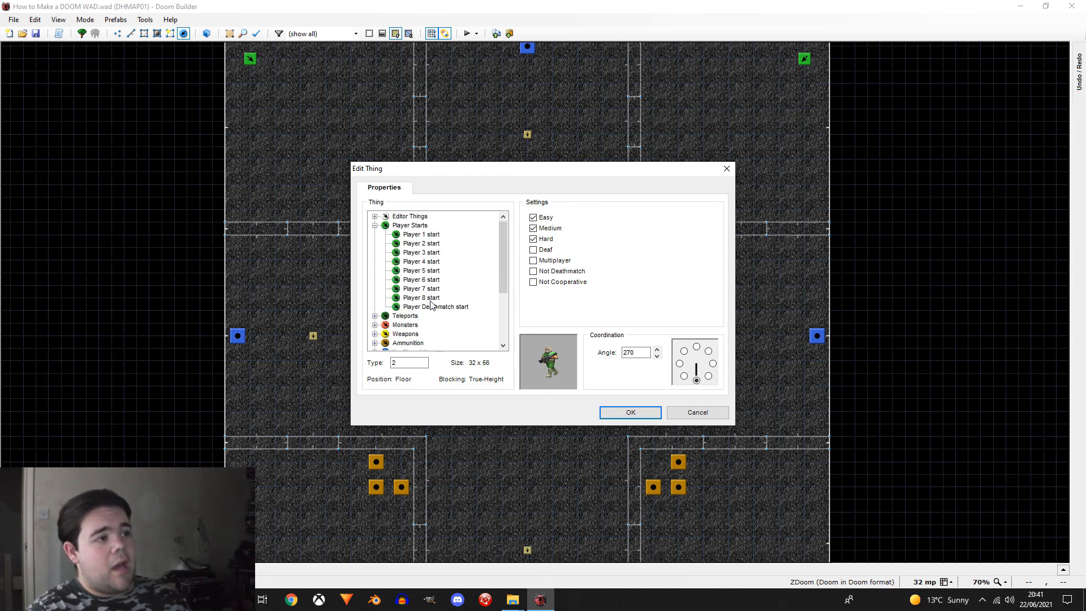
pyautogui.scroll(-3, 431, 305)
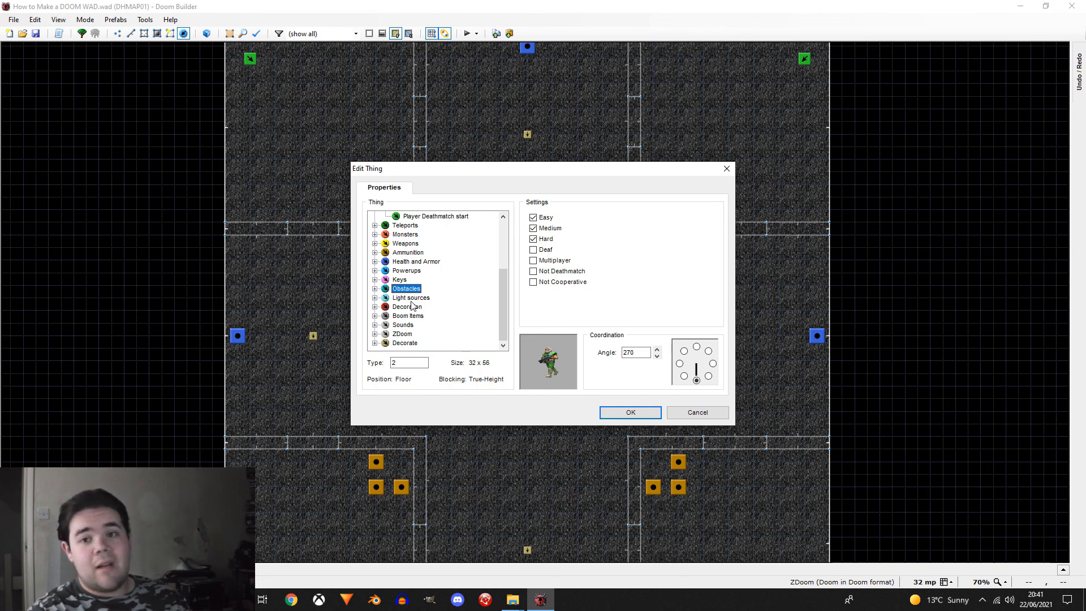
pyautogui.click(696, 414)
# Step: Look over the whole DHMAP01 arena layout and switch the map editor to Linedefs mode
pyautogui.scroll(-4, 461, 399)
pyautogui.scroll(3, 498, 359)
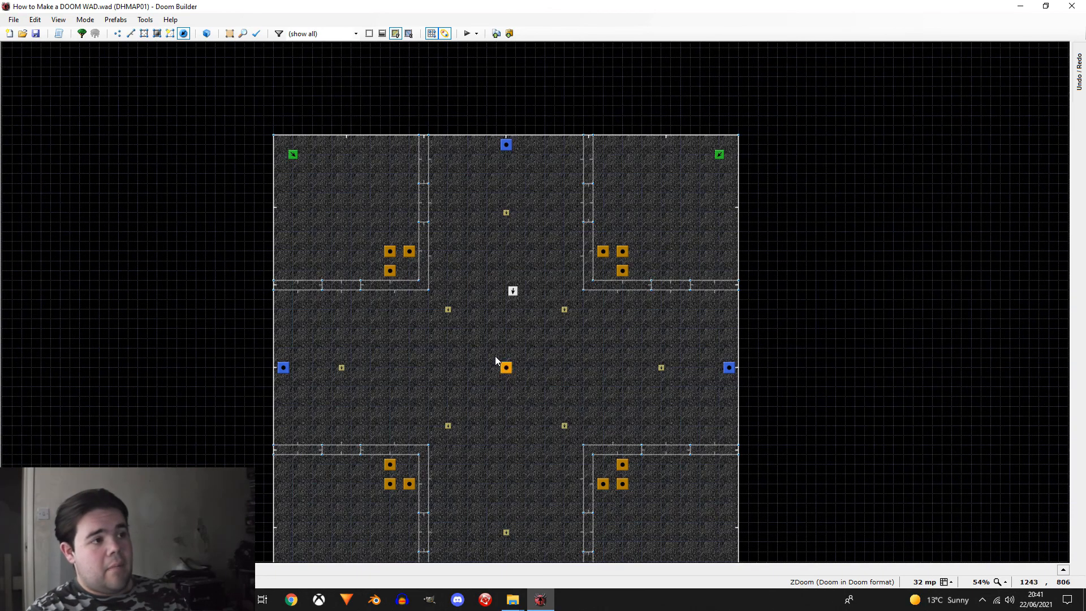
pyautogui.scroll(-1, 520, 367)
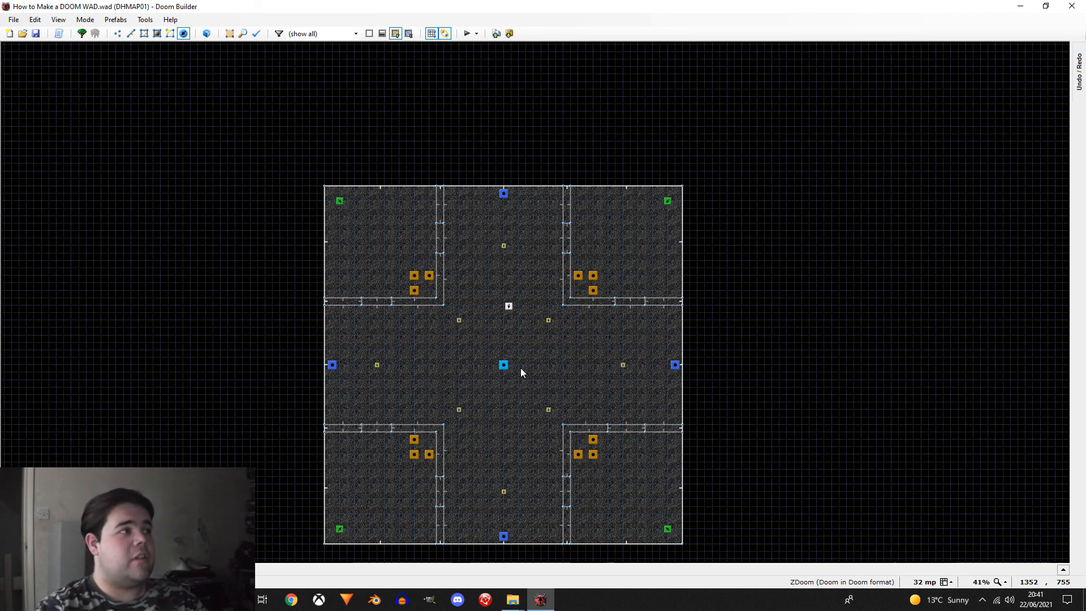
pyautogui.click(131, 33)
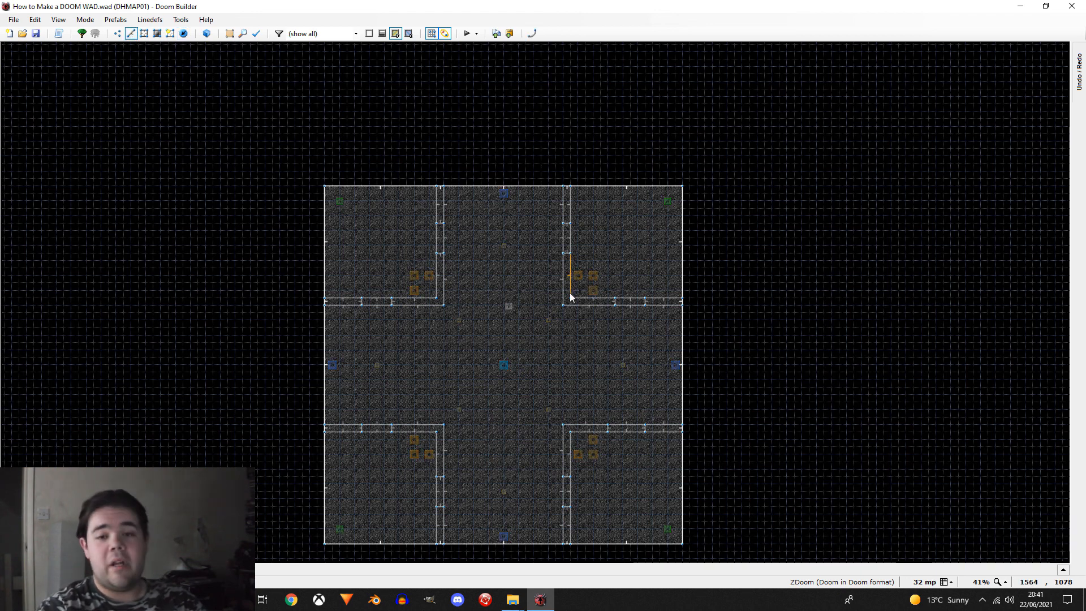